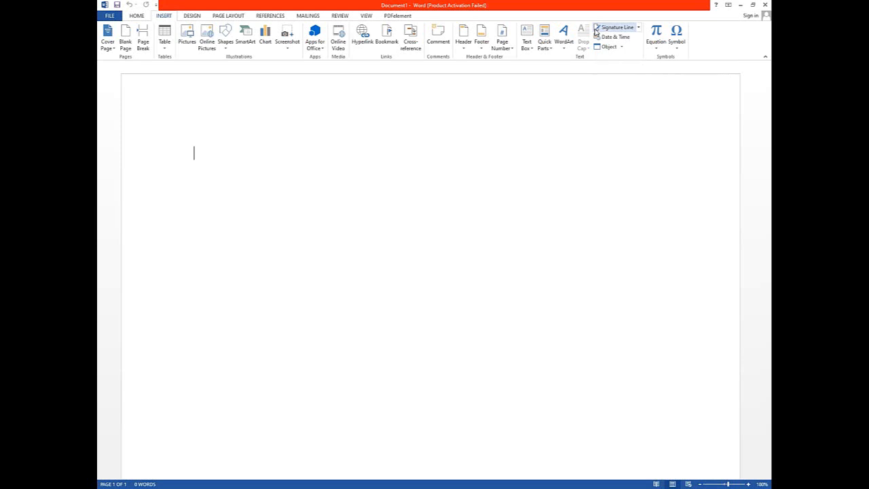
pyautogui.click(138, 16)
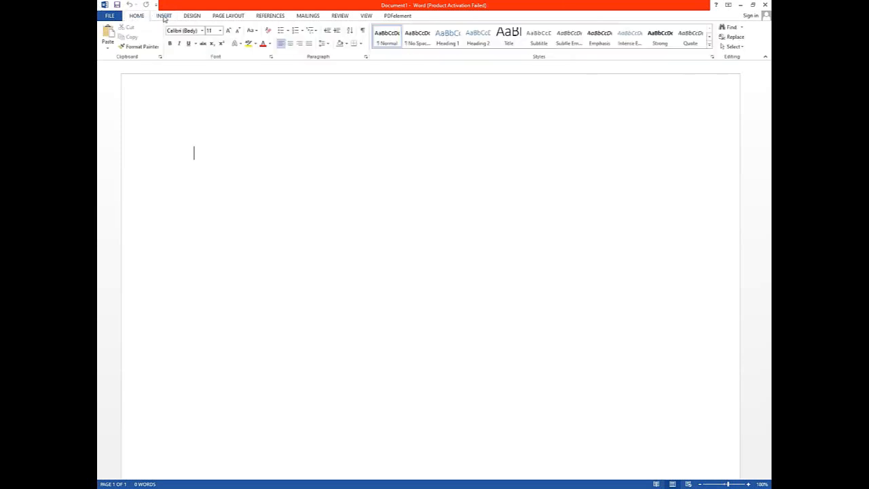
pyautogui.click(164, 16)
pyautogui.click(193, 19)
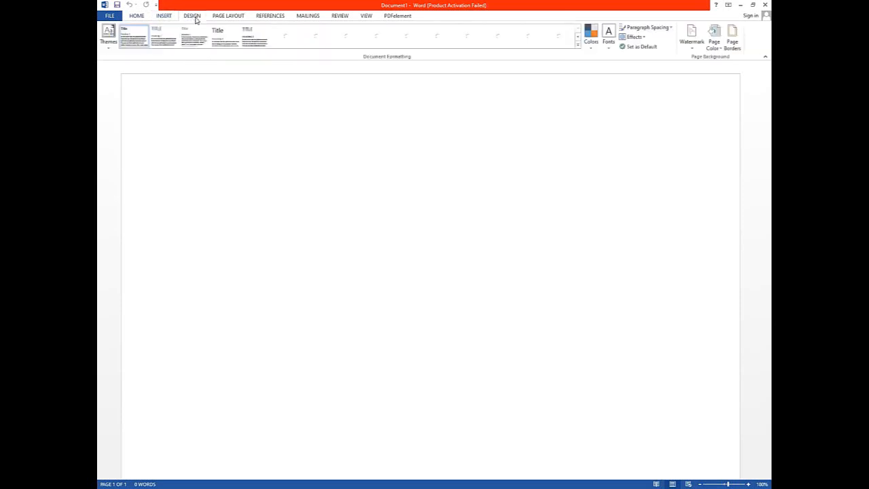
pyautogui.click(218, 19)
pyautogui.click(296, 19)
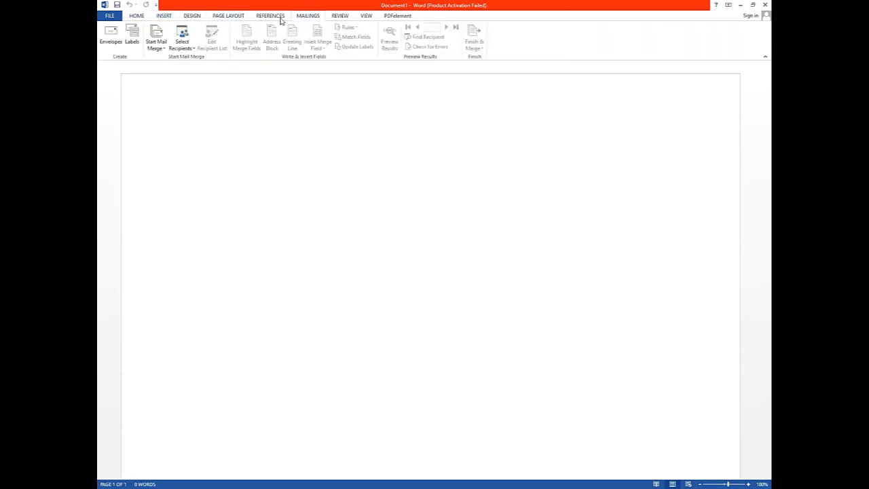
pyautogui.click(281, 19)
pyautogui.click(138, 17)
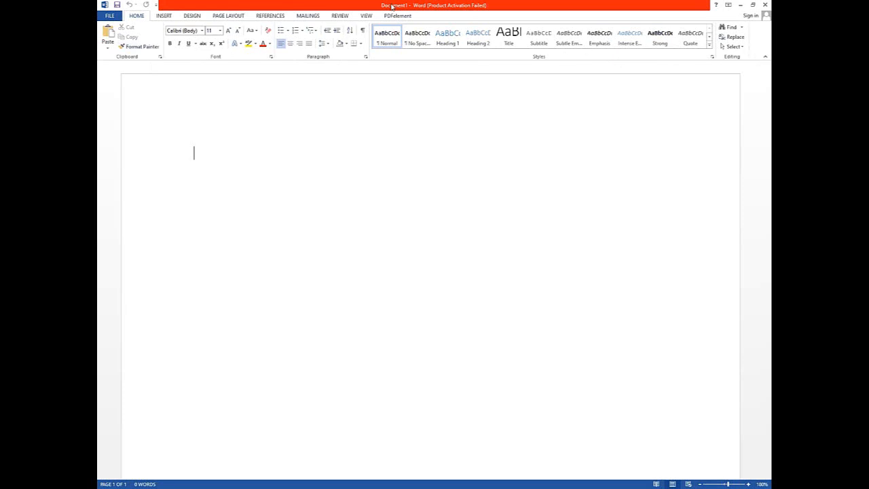
pyautogui.click(164, 15)
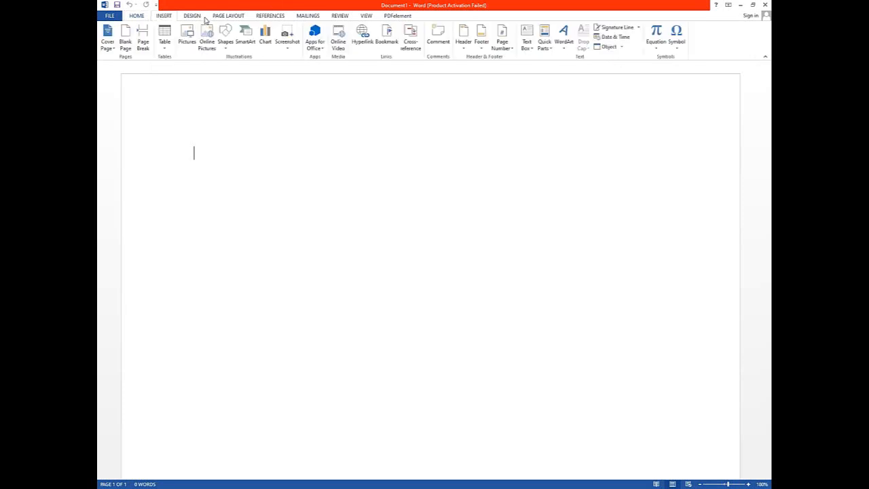
pyautogui.click(136, 15)
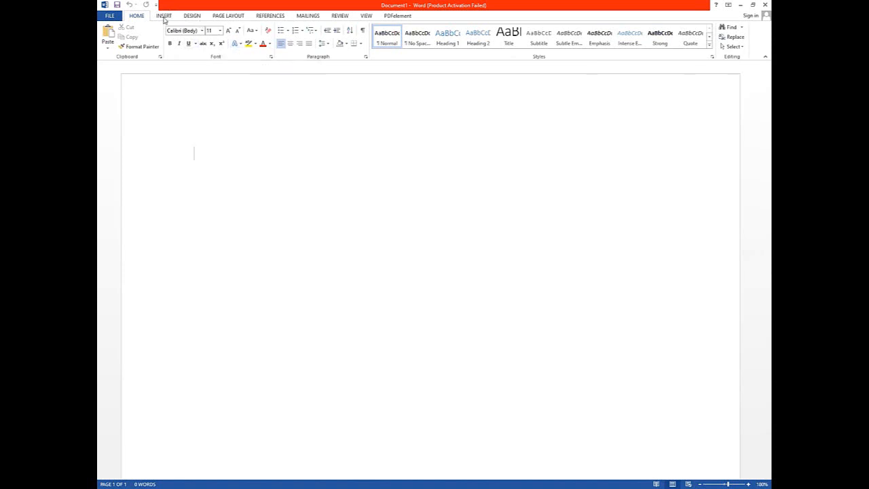
pyautogui.scroll(-1, 370, 4)
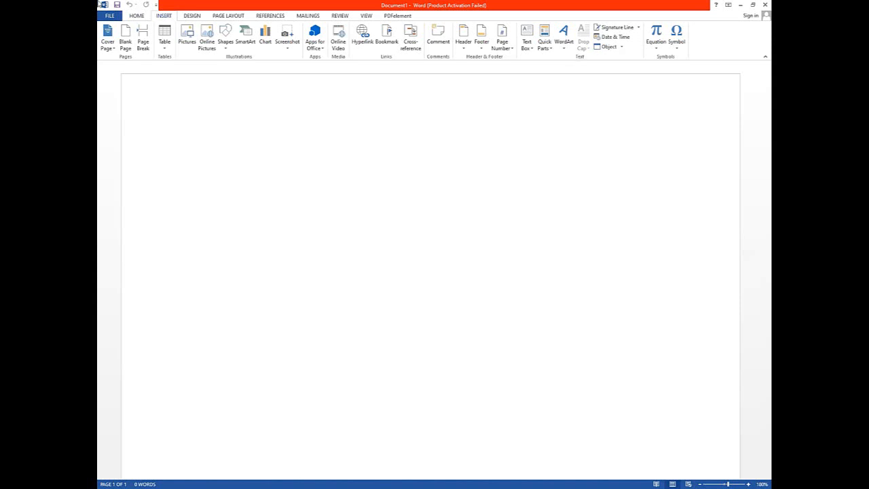
pyautogui.click(137, 17)
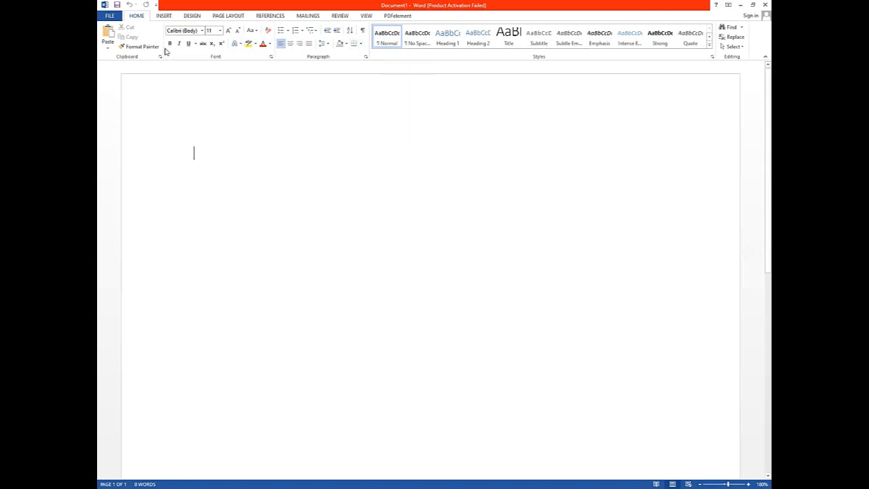
pyautogui.scroll(-1, 165, 51)
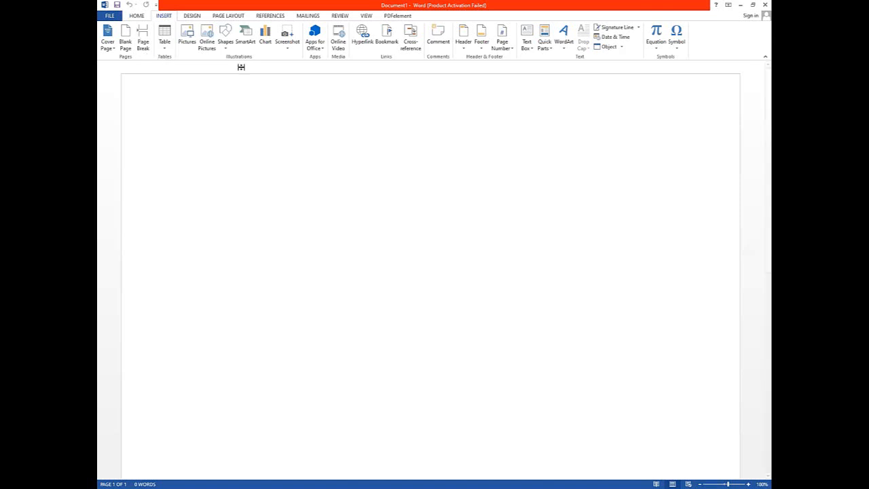
pyautogui.click(137, 16)
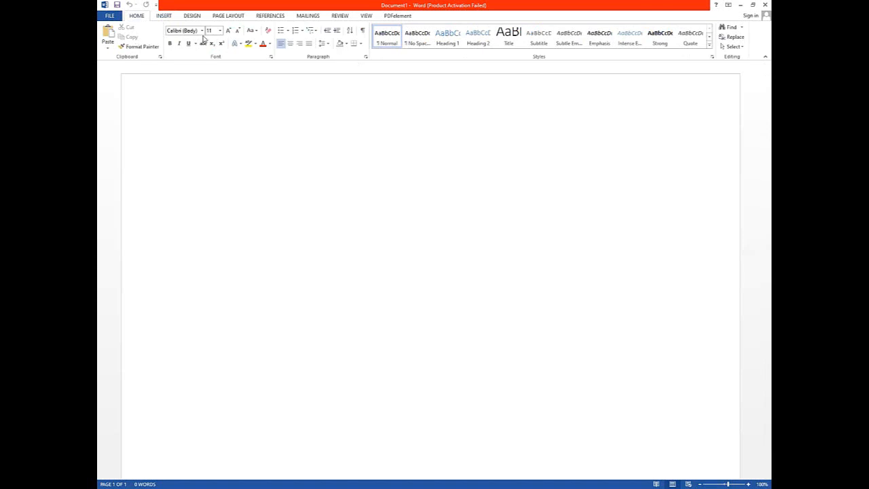
pyautogui.click(164, 16)
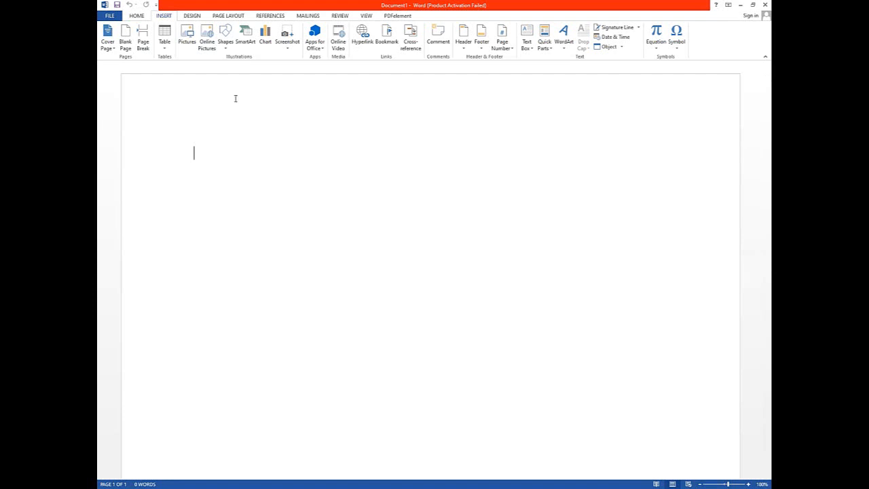
pyautogui.click(191, 16)
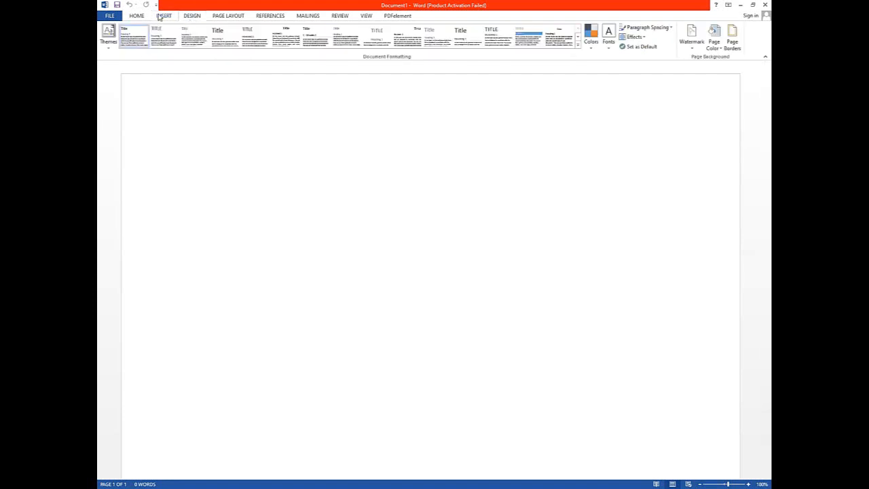
pyautogui.click(163, 16)
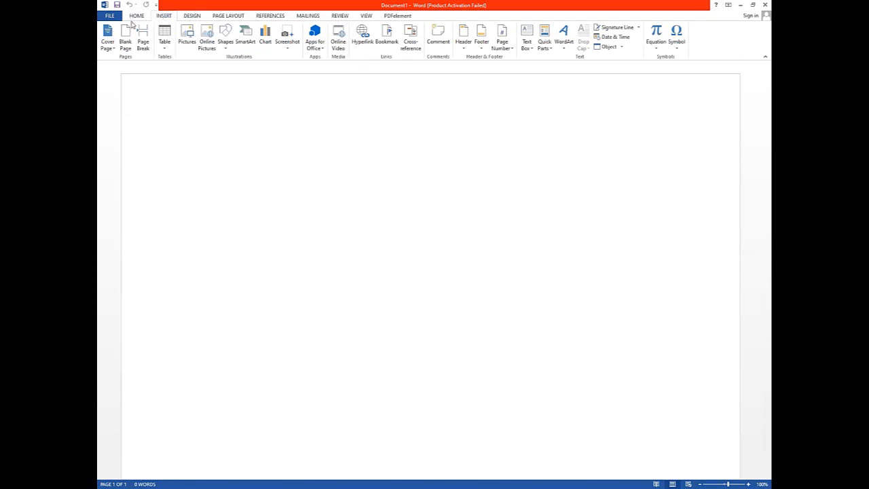
pyautogui.click(135, 16)
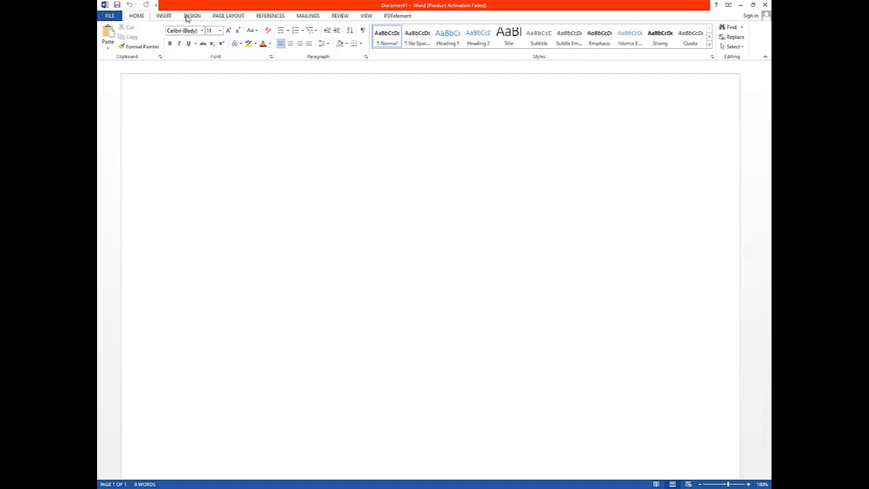
# Step: Insert a signature line with the suggested signer's name and the title C.E.O, keeping the sign date option on
pyautogui.scroll(-1, 549, 37)
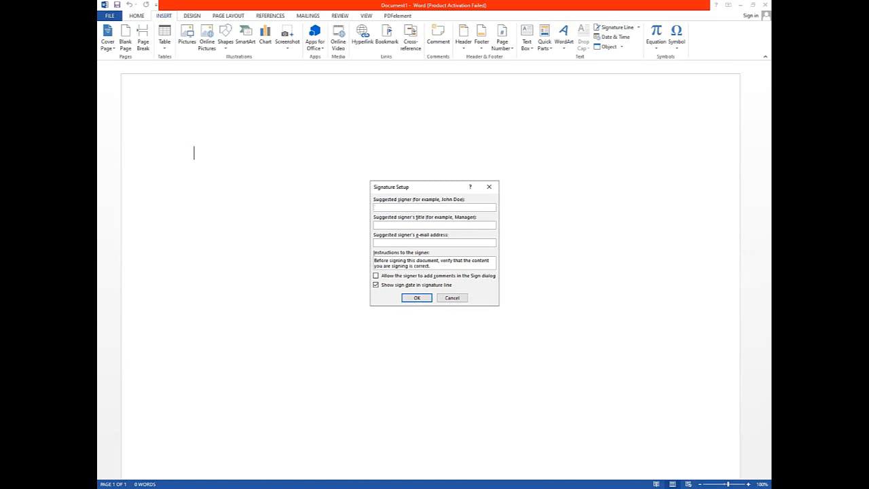
pyautogui.write('HASSAN')
pyautogui.click(407, 225)
pyautogui.click(420, 298)
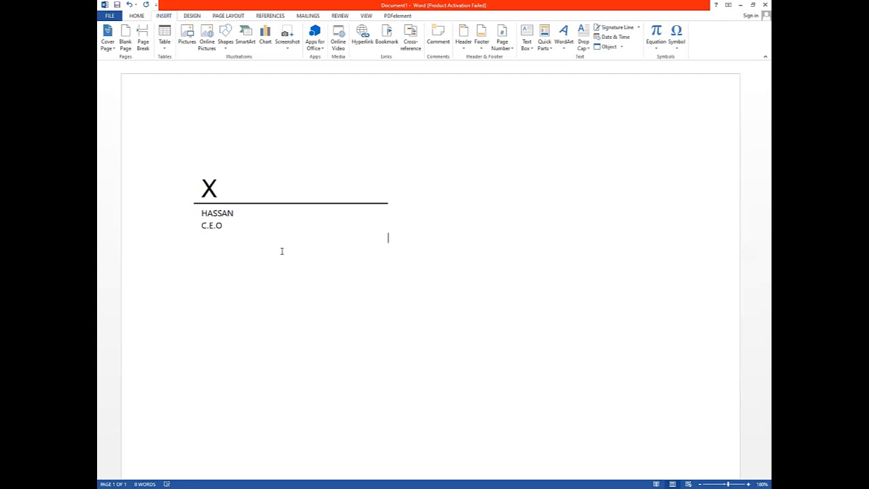
pyautogui.click(220, 198)
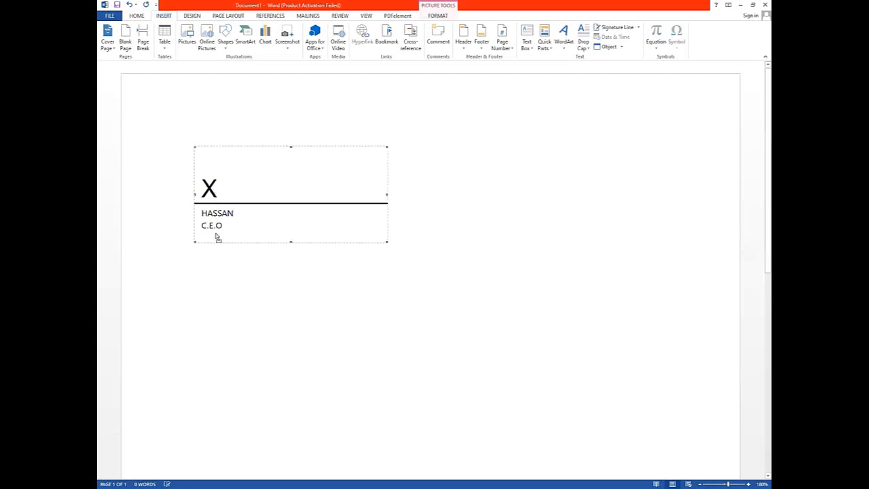
pyautogui.press('Left')
pyautogui.hotkey('shift', 'Right')
pyautogui.press('F12')
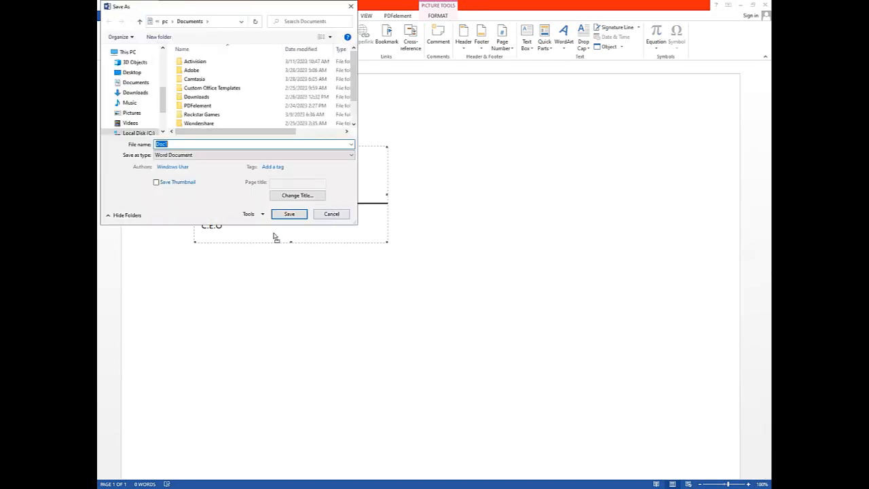
pyautogui.press('Escape')
# Step: Shrink the signature line to about 0.4" high by 0.8" wide
pyautogui.click(230, 165)
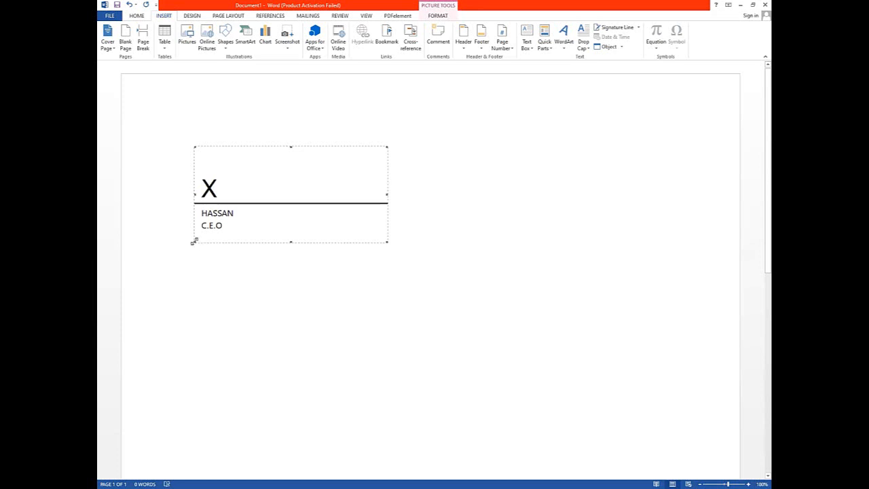
pyautogui.moveTo(195, 241); pyautogui.dragTo(275, 171)
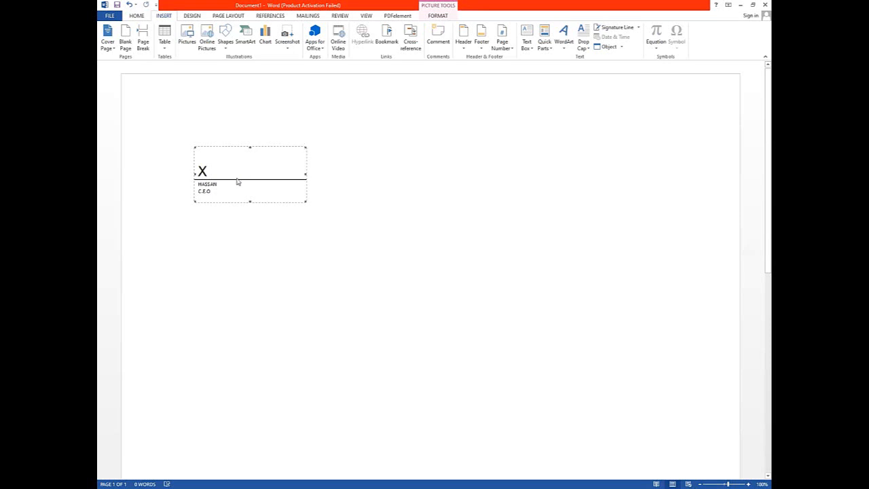
pyautogui.press('F2')
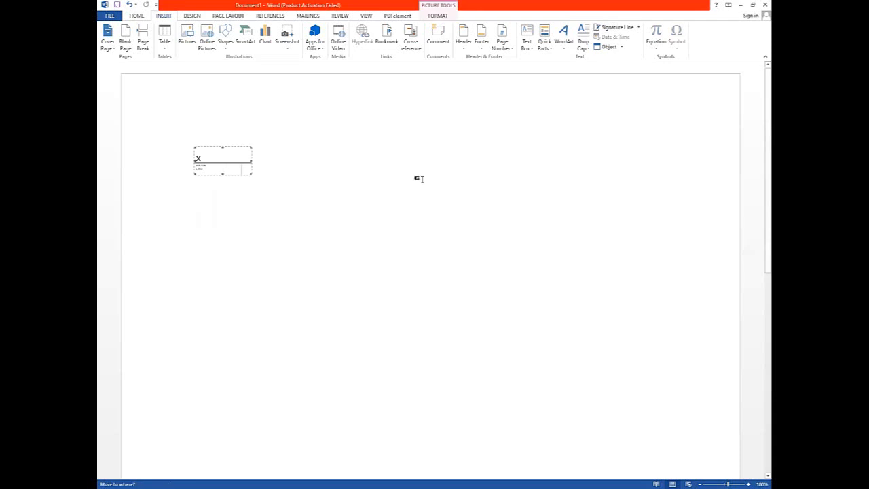
pyautogui.press('Escape')
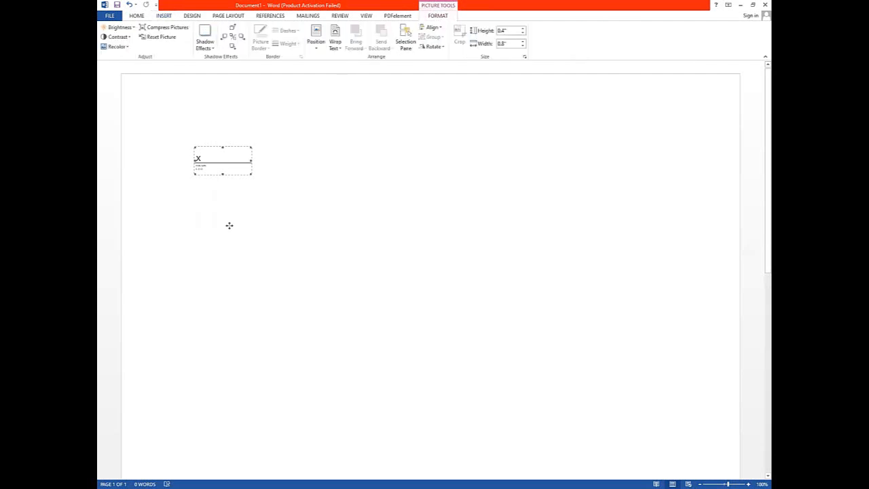
# Step: Place the signature line as a floating object in the lower-left area of the page, sized about 0.81" high by 1.62" wide
pyautogui.moveTo(222, 325); pyautogui.dragTo(223, 325)
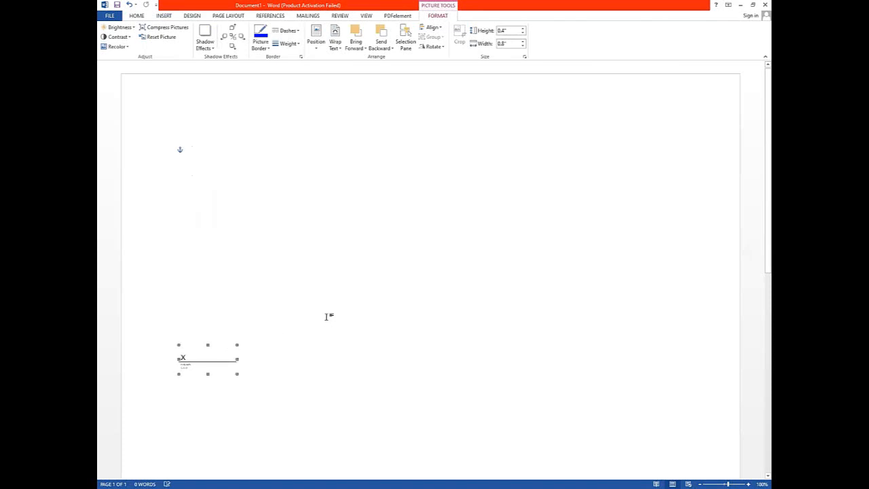
pyautogui.moveTo(247, 359); pyautogui.dragTo(238, 360)
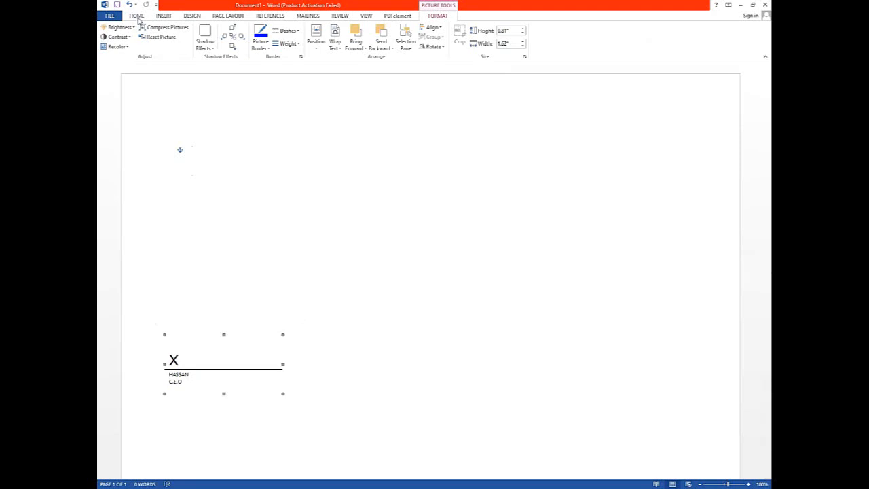
pyautogui.scroll(9, 271, 52)
pyautogui.click(165, 16)
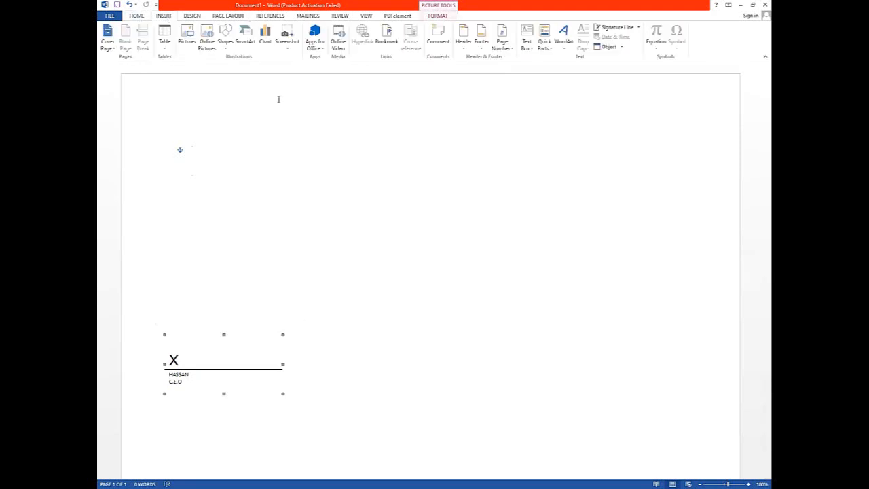
pyautogui.moveTo(179, 372); pyautogui.dragTo(176, 401)
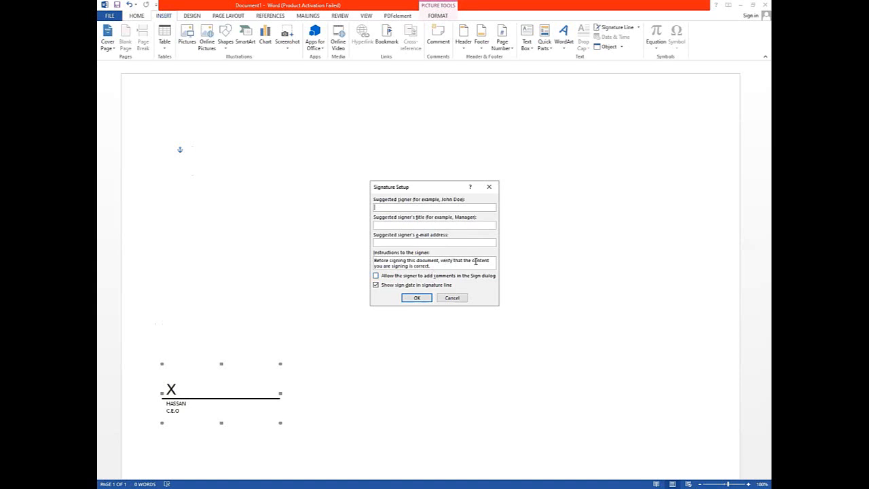
# Step: Try inserting a second signature line without signer details but with signer comments allowed, and remove it from the page
pyautogui.click(410, 275)
pyautogui.press('Return')
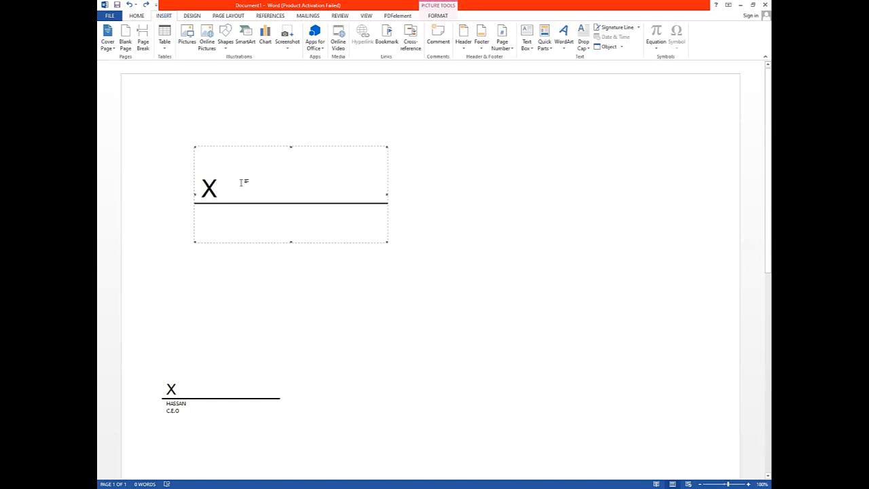
pyautogui.press('Delete')
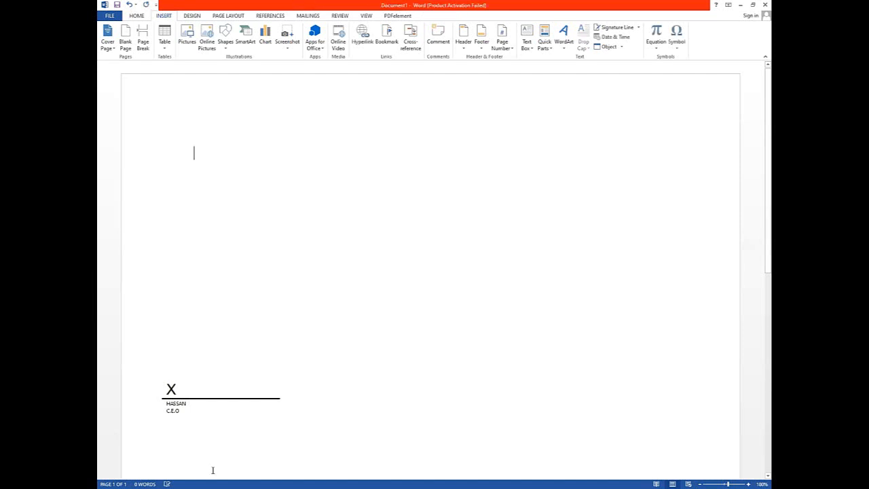
# Step: Narrow the remaining signature line to about 1.39" wide, leaving its height alone
pyautogui.click(280, 393)
pyautogui.moveTo(279, 394)
pyautogui.mouseDown()
pyautogui.moveTo(221, 385)
pyautogui.moveTo(283, 385)
pyautogui.moveTo(237, 382)
pyautogui.moveTo(234, 393)
pyautogui.mouseUp()
pyautogui.click(231, 393)
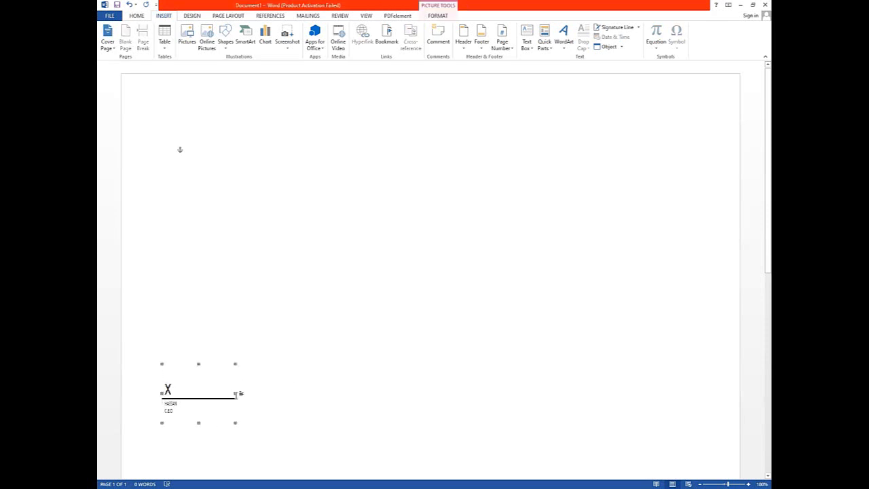
pyautogui.moveTo(235, 393); pyautogui.dragTo(264, 394)
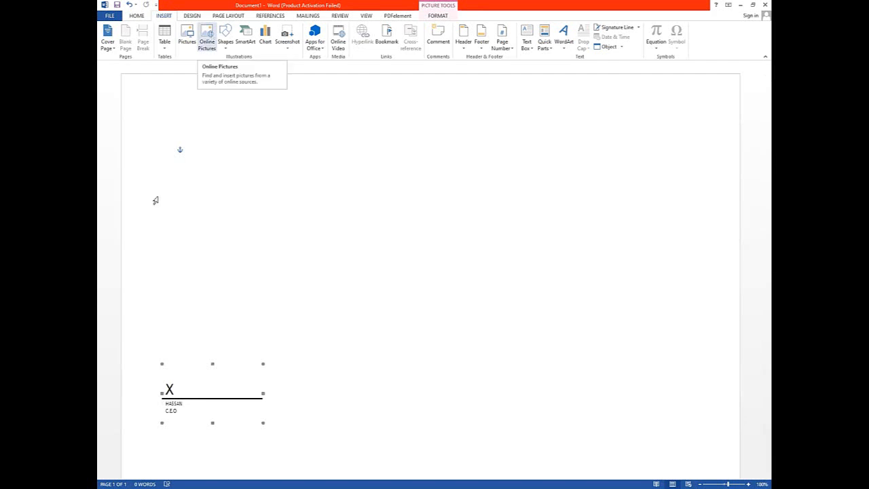
pyautogui.click(189, 403)
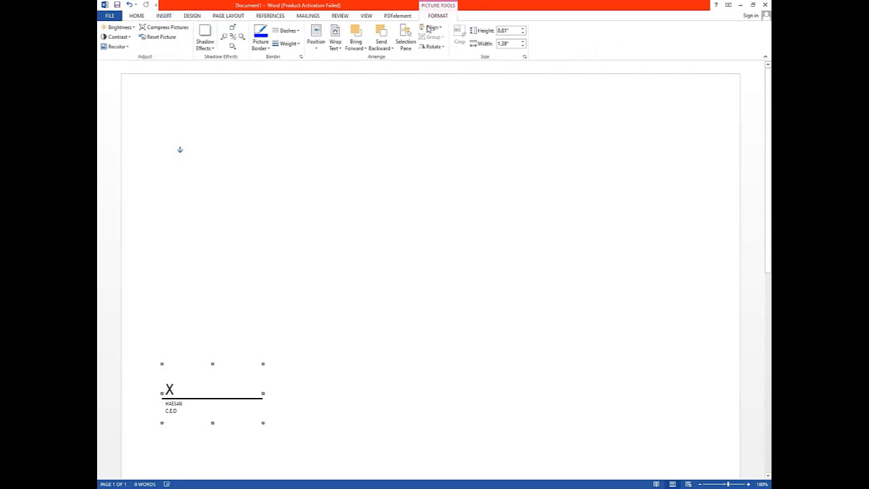
pyautogui.click(164, 15)
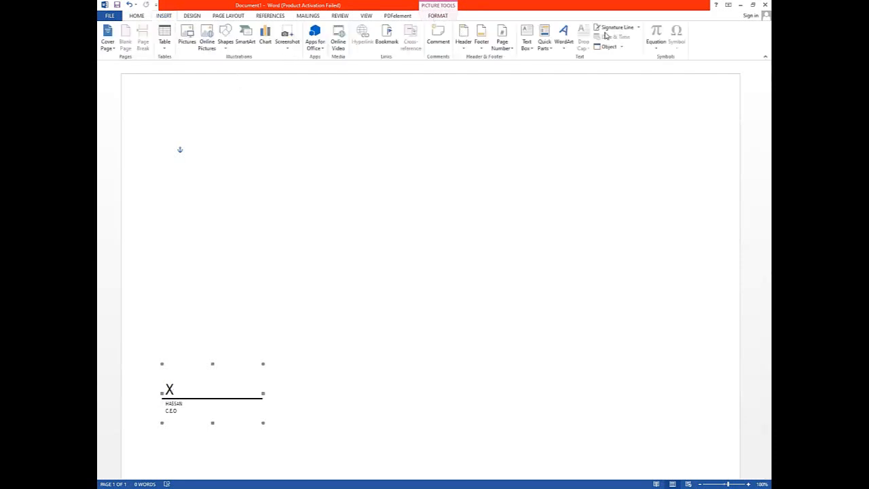
pyautogui.click(617, 31)
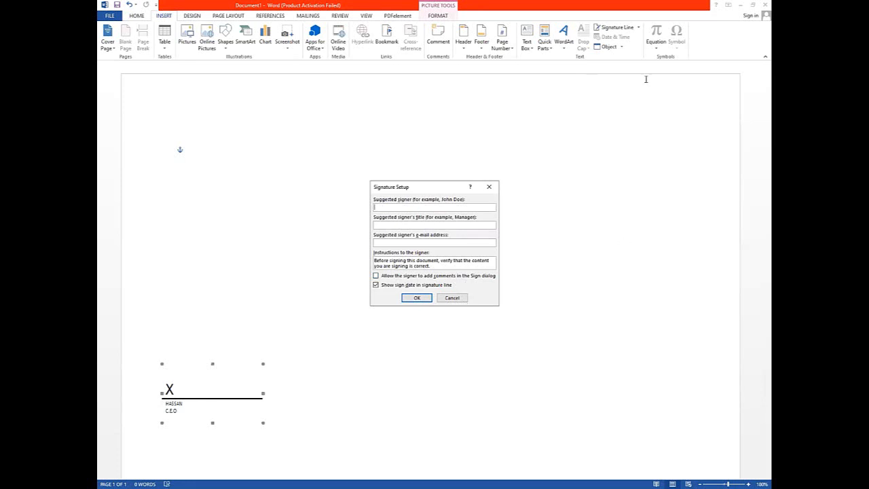
pyautogui.press('Escape')
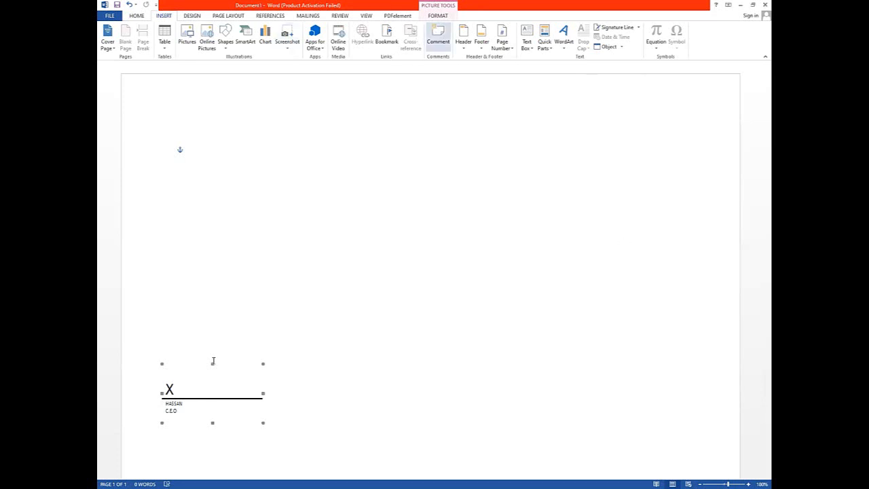
# Step: Insert a comment without text into the document while the signature line is selected, and return to the page body
pyautogui.click(444, 37)
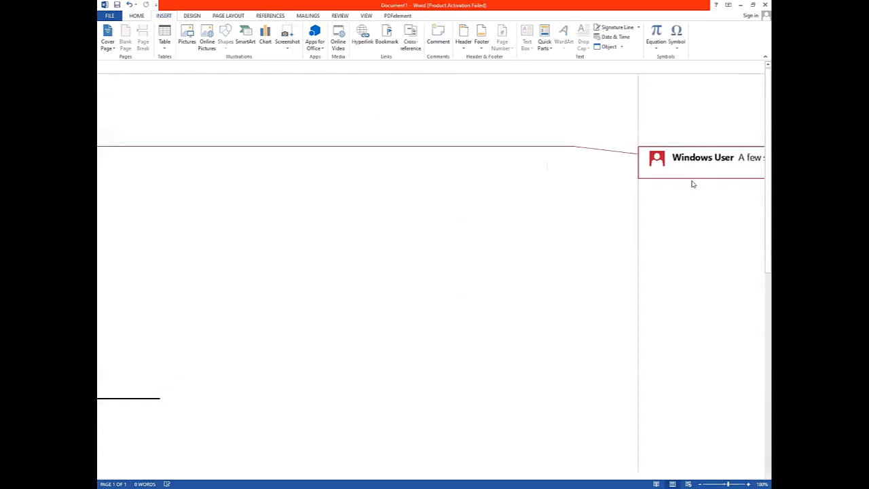
pyautogui.scroll(-3, 482, 222)
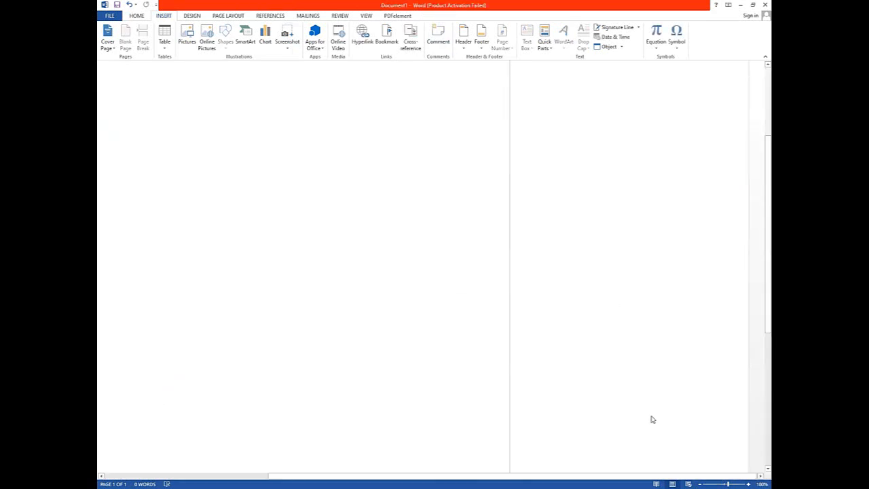
pyautogui.scroll(3, 423, 266)
pyautogui.scroll(-1, 422, 266)
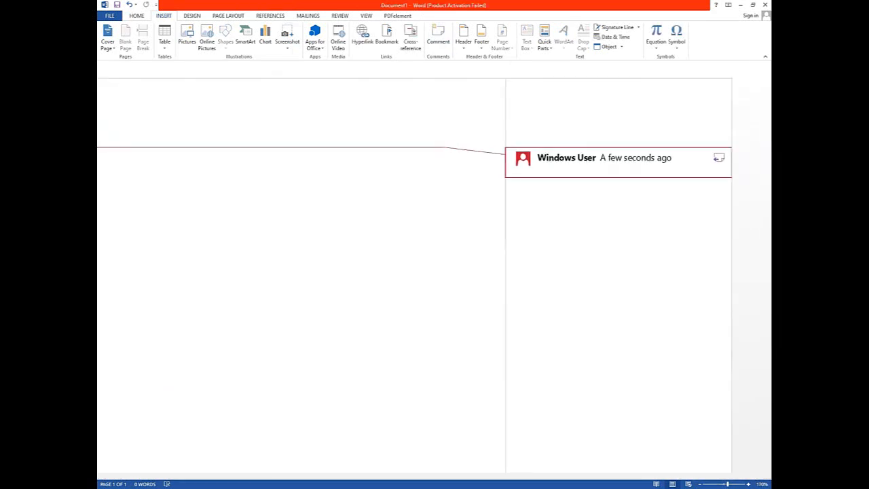
pyautogui.scroll(-6, 423, 266)
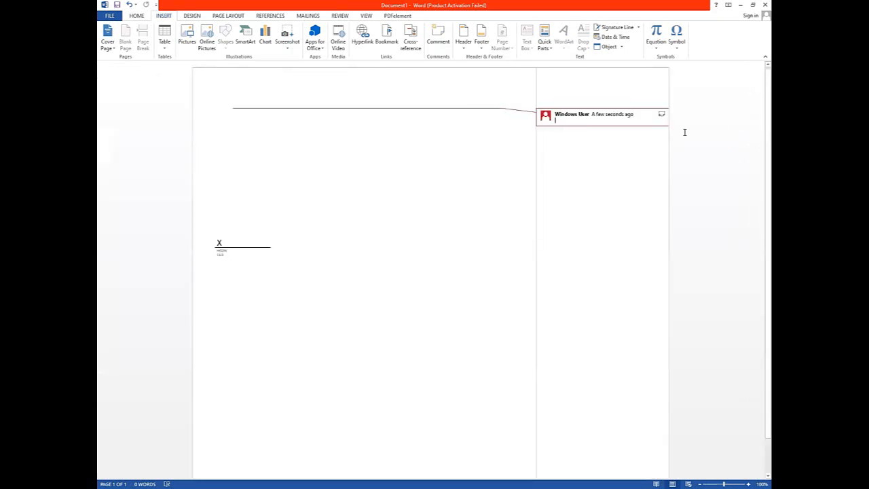
pyautogui.click(502, 125)
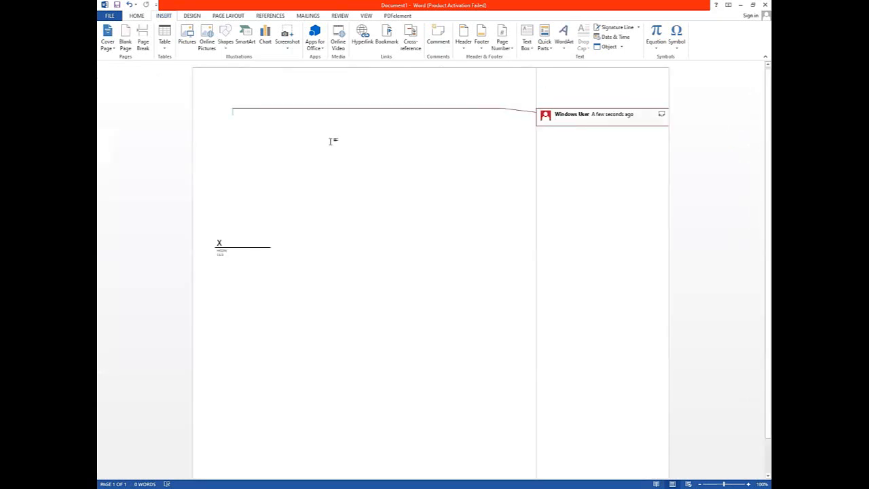
# Step: Try deleting the signature line from the page, and undo the deletion
pyautogui.click(236, 253)
pyautogui.press('Delete')
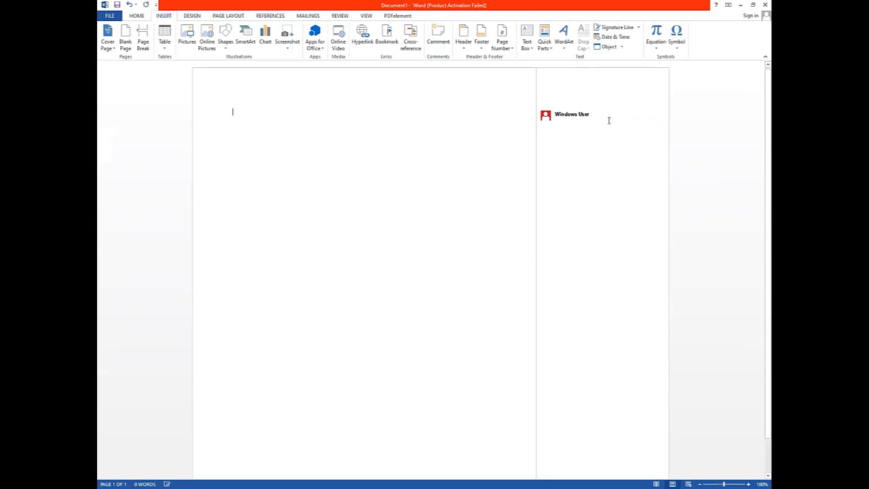
pyautogui.click(653, 113)
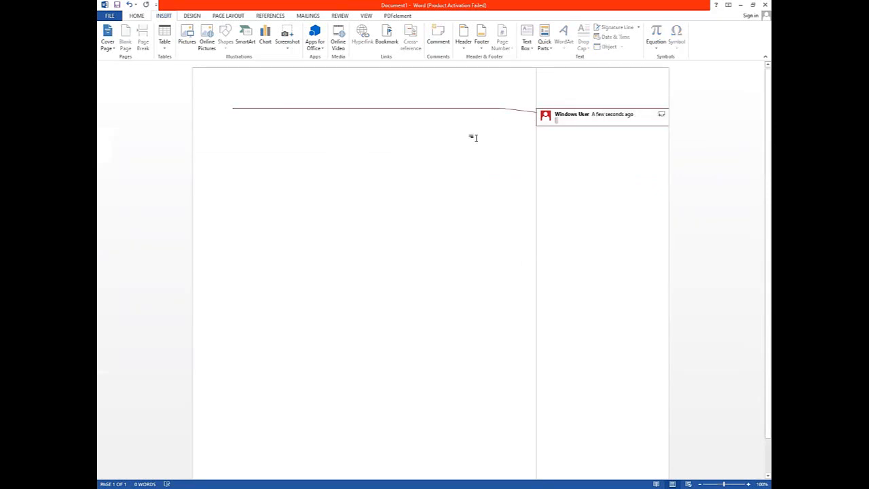
pyautogui.hotkey('ctrl', 'z')
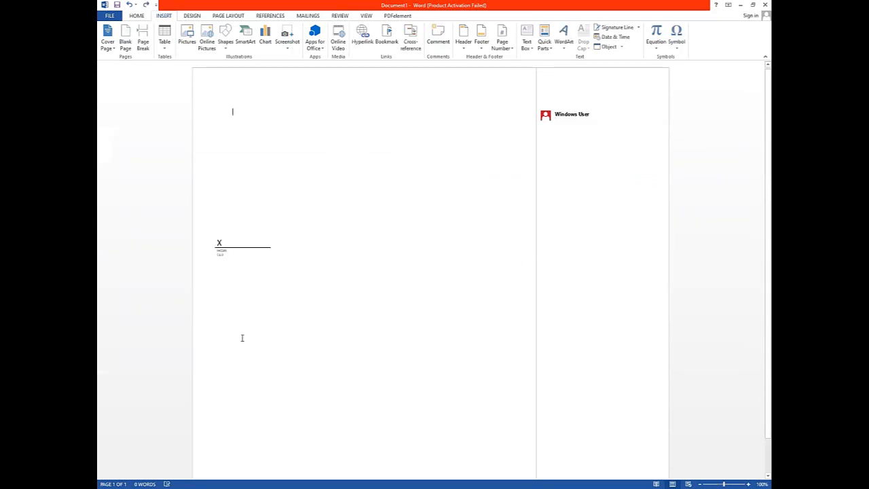
# Step: Enlarge the floating signature line proportionally to about three times its width and height
pyautogui.click(264, 256)
pyautogui.moveTo(270, 260); pyautogui.dragTo(353, 324)
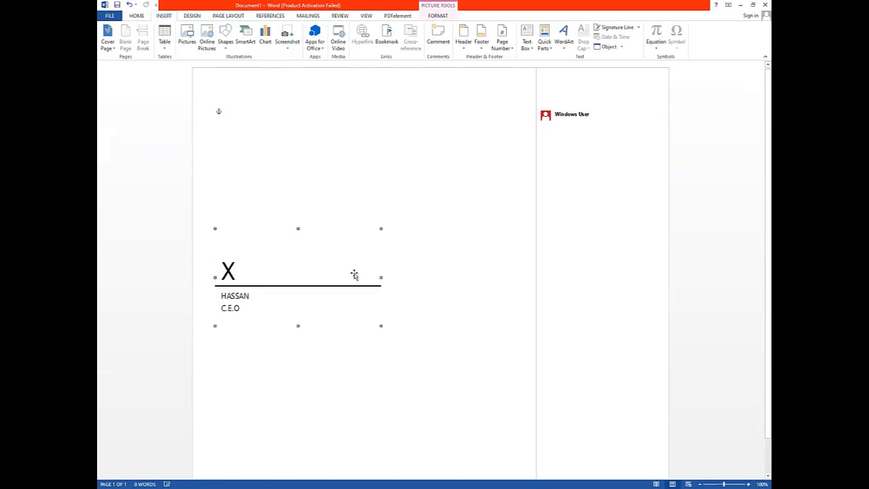
# Step: Draw a text box about 1.35" high by 3.72" wide below the signature line, shifted slightly toward the page's left edge
pyautogui.click(226, 37)
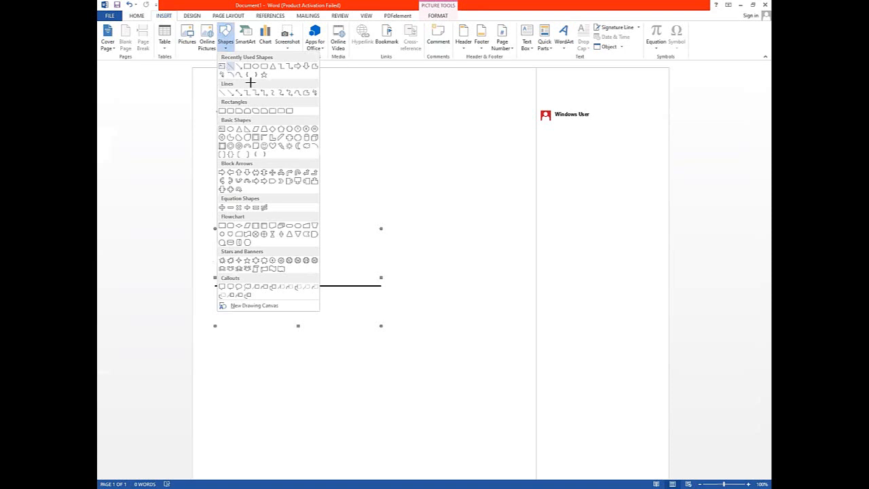
pyautogui.click(224, 66)
pyautogui.scroll(-1, 251, 203)
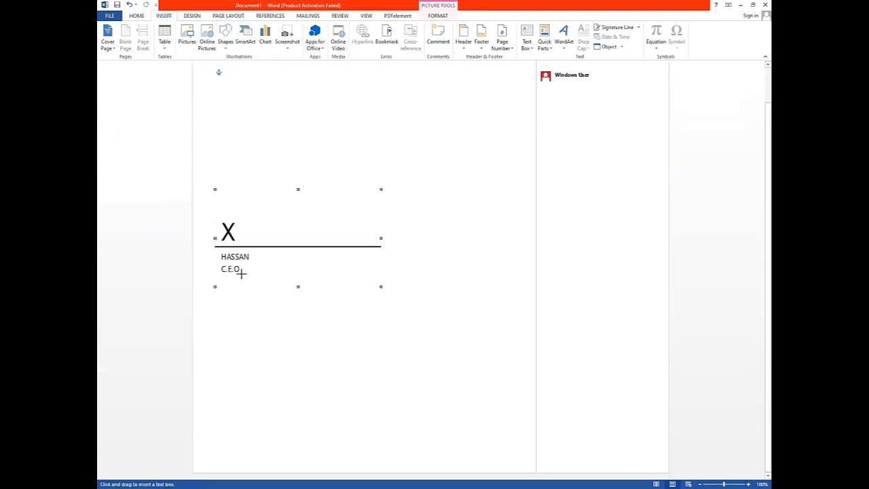
pyautogui.moveTo(223, 330)
pyautogui.mouseDown()
pyautogui.moveTo(369, 389)
pyautogui.moveTo(374, 384)
pyautogui.mouseUp()
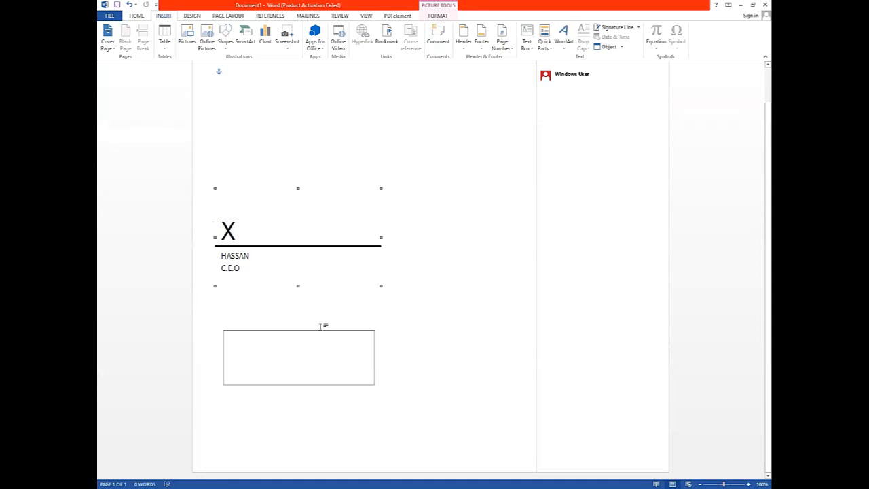
pyautogui.click(321, 330)
pyautogui.moveTo(300, 329); pyautogui.dragTo(279, 328)
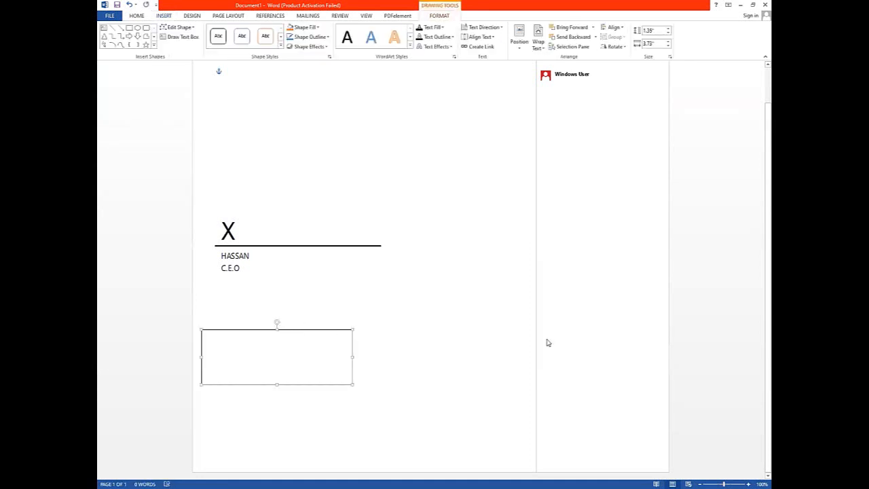
# Step: Draw a horizontal line about 3.69" long across the text box and enter the signer's name in capitals beneath it
pyautogui.click(164, 15)
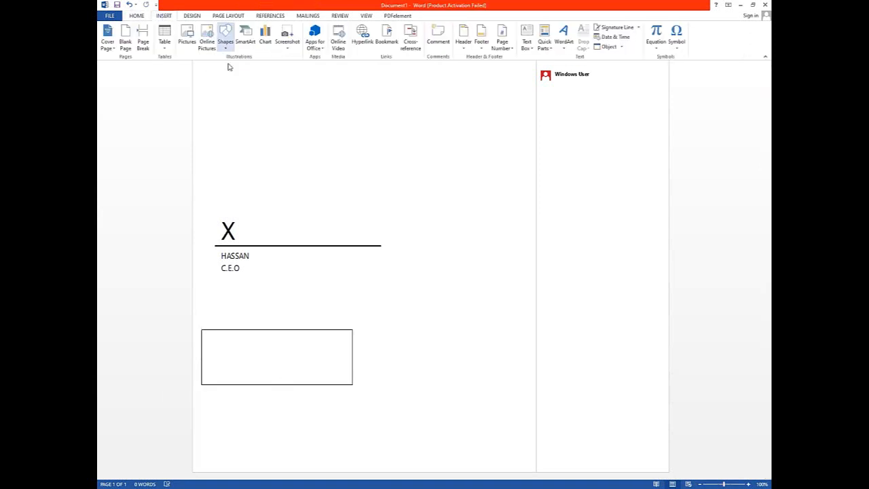
pyautogui.moveTo(207, 362); pyautogui.dragTo(351, 362)
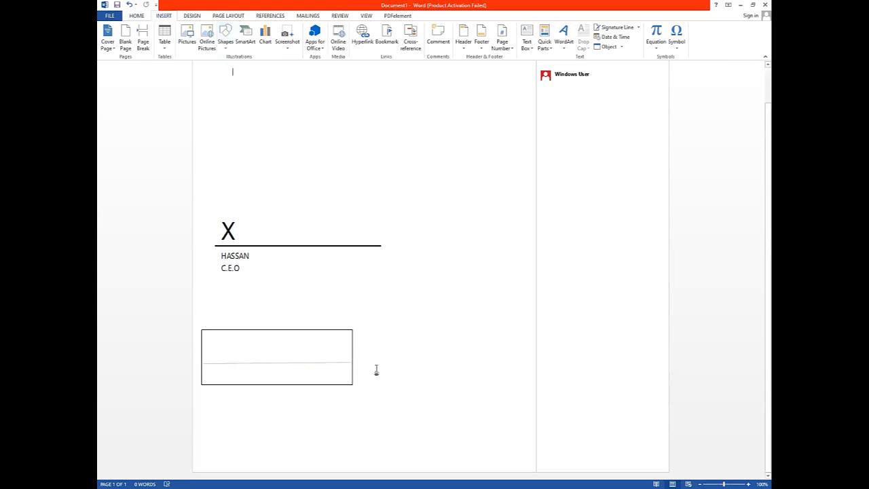
pyautogui.click(224, 374)
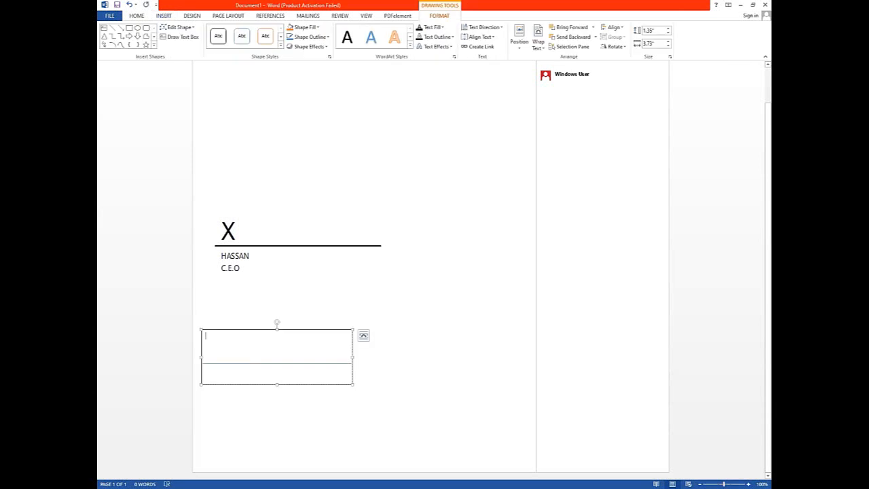
pyautogui.click(231, 374)
pyautogui.write('ha')
pyautogui.press('BackSpace')
pyautogui.press('BackSpace')
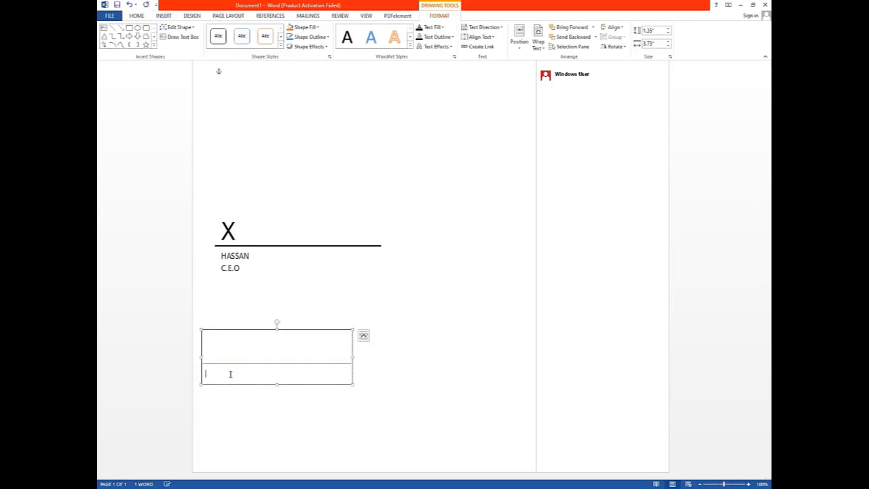
pyautogui.write('HASSAN')
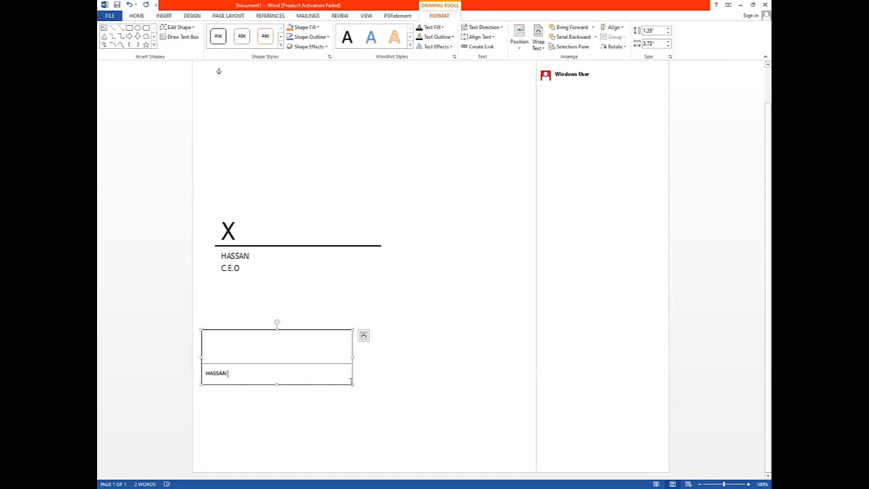
# Step: Enlarge the text box to about 2.38" high by 5.09" wide and enter the title C.E.O on the line below the name
pyautogui.moveTo(350, 383); pyautogui.dragTo(407, 425)
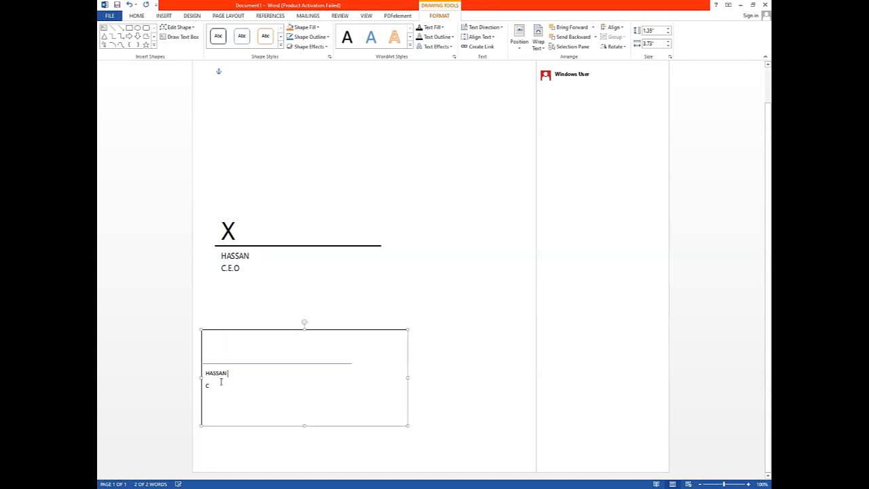
pyautogui.click(210, 381)
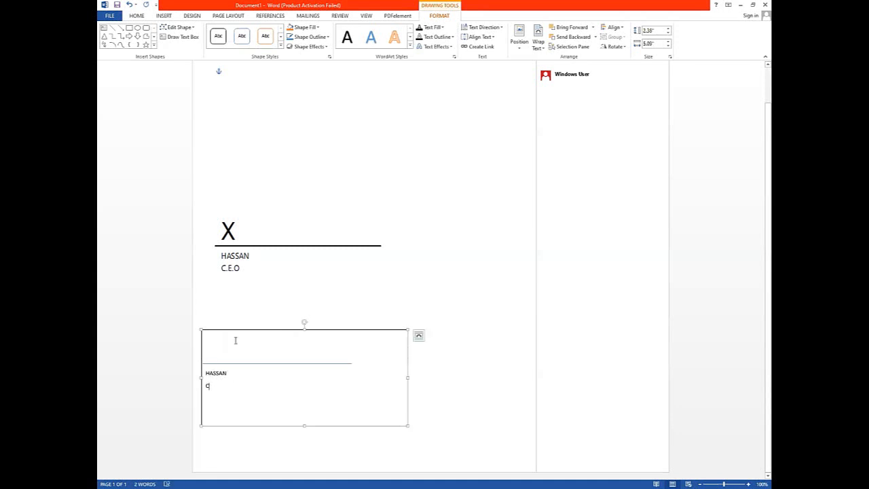
pyautogui.press('BackSpace')
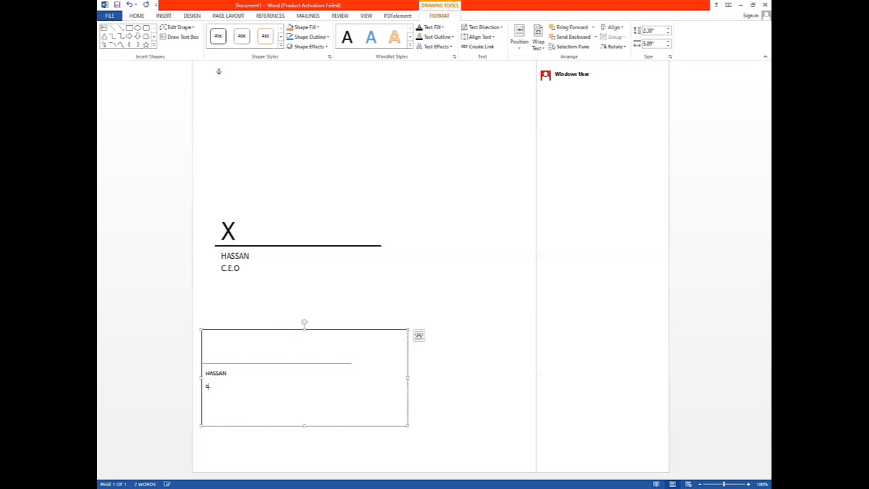
pyautogui.write('c.E.O')
pyautogui.press('Left')
pyautogui.press('Left')
pyautogui.press('Left')
pyautogui.press('Left')
pyautogui.press('BackSpace')
pyautogui.write('C')
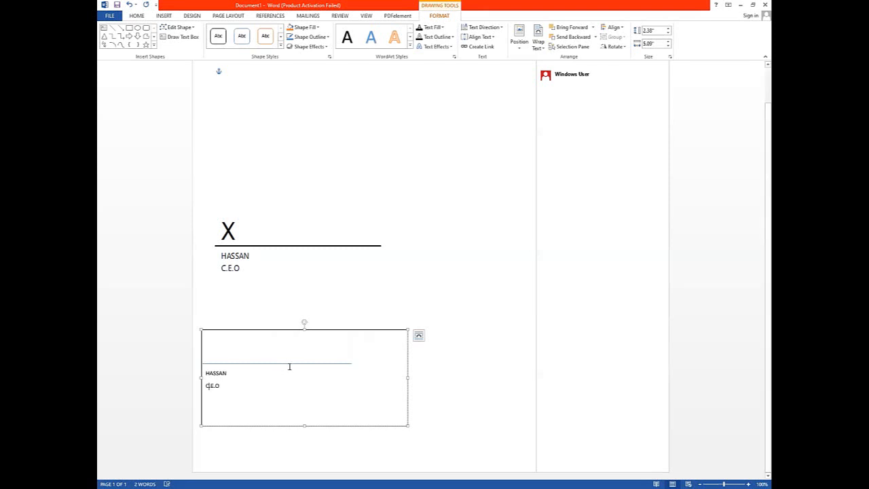
# Step: Format the horizontal line in the text box with the black line style and a 1 pt outline weight
pyautogui.click(271, 346)
pyautogui.click(231, 363)
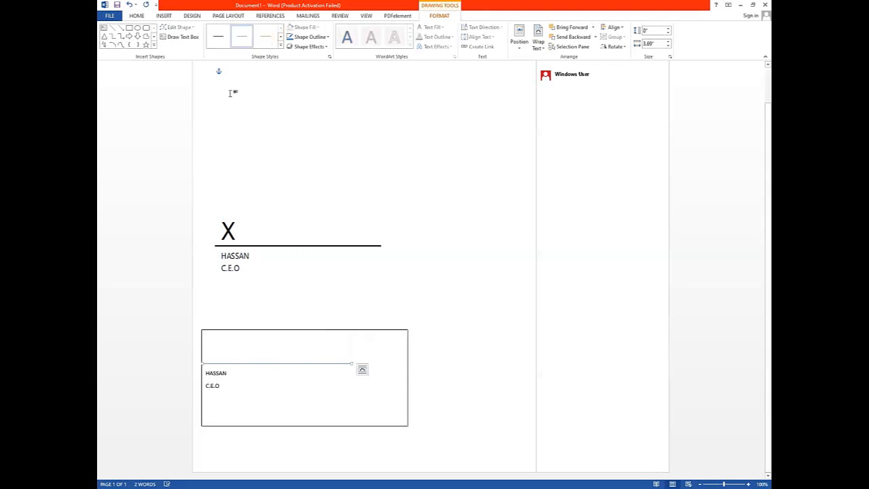
pyautogui.click(219, 40)
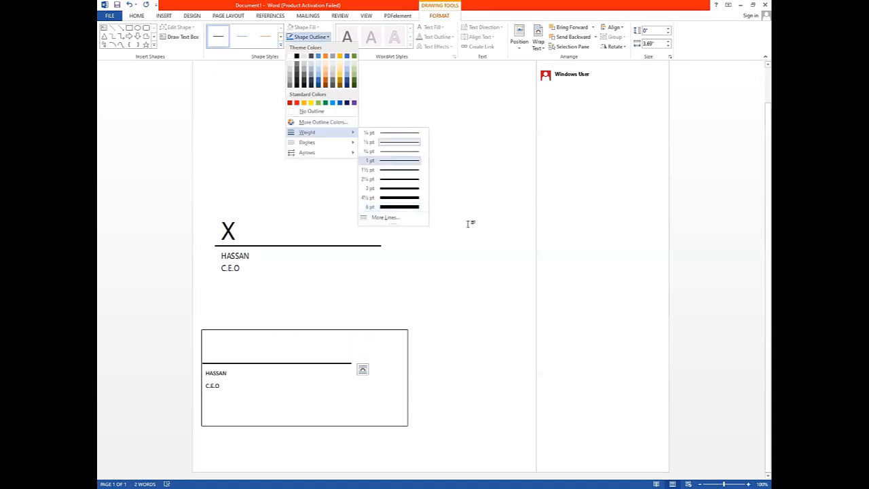
pyautogui.click(252, 223)
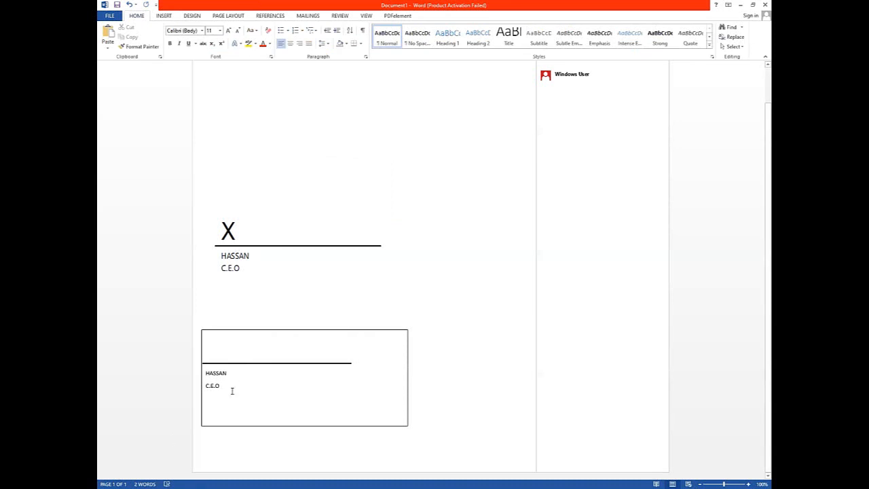
# Step: Make the name and title in the text box bold and set their font to Arial Rounded
pyautogui.click(217, 330)
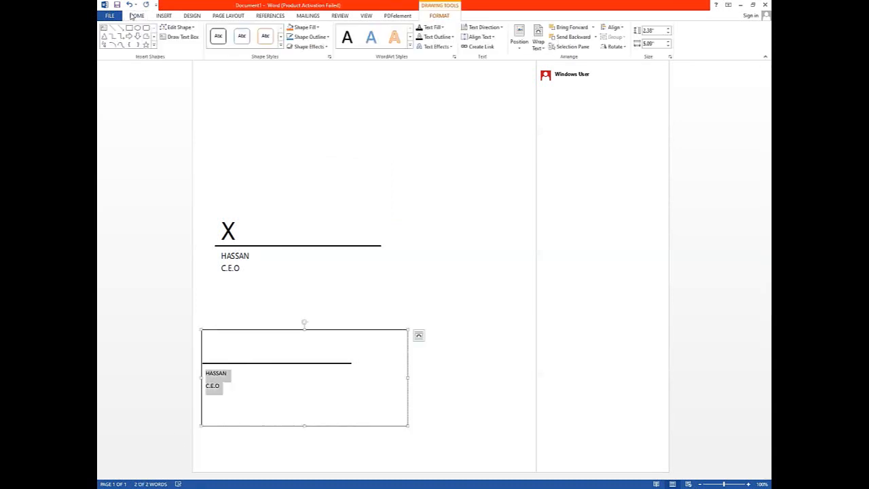
pyautogui.click(134, 15)
pyautogui.click(170, 43)
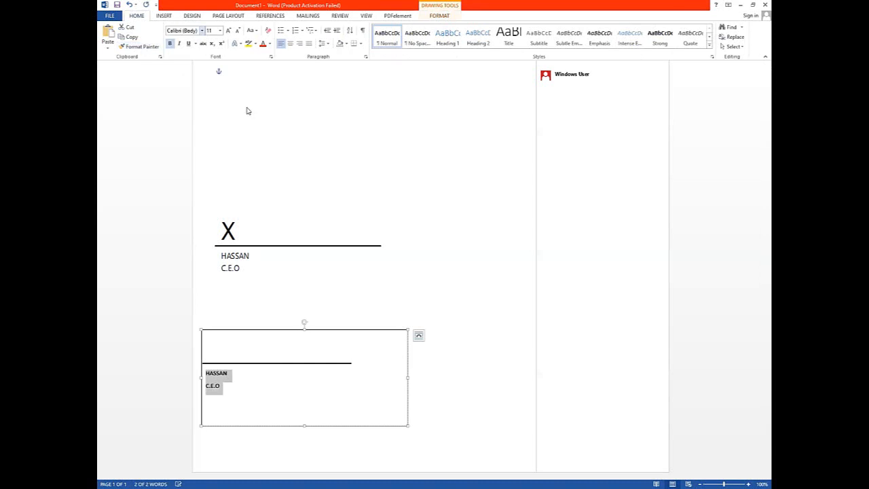
pyautogui.click(202, 30)
pyautogui.click(224, 105)
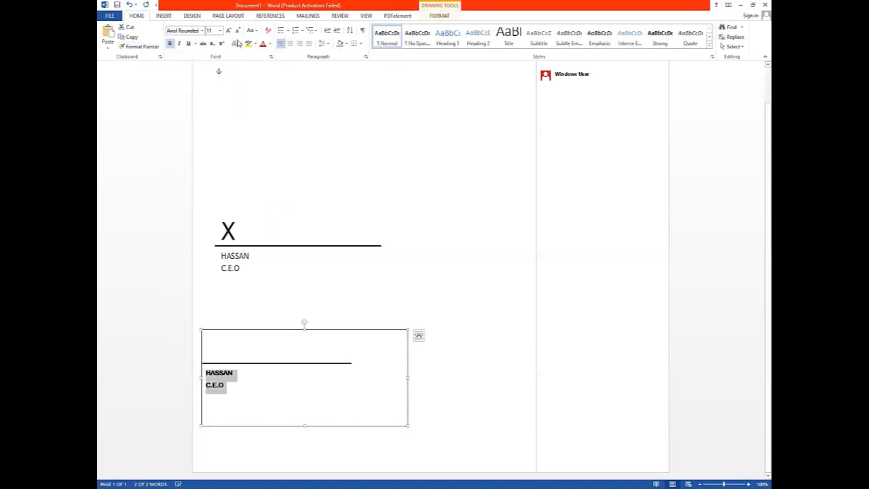
# Step: Enlarge the name and title in the text box by four font-size increments
pyautogui.click(228, 31)
pyautogui.click(228, 31)
pyautogui.click(228, 31)
pyautogui.click(228, 31)
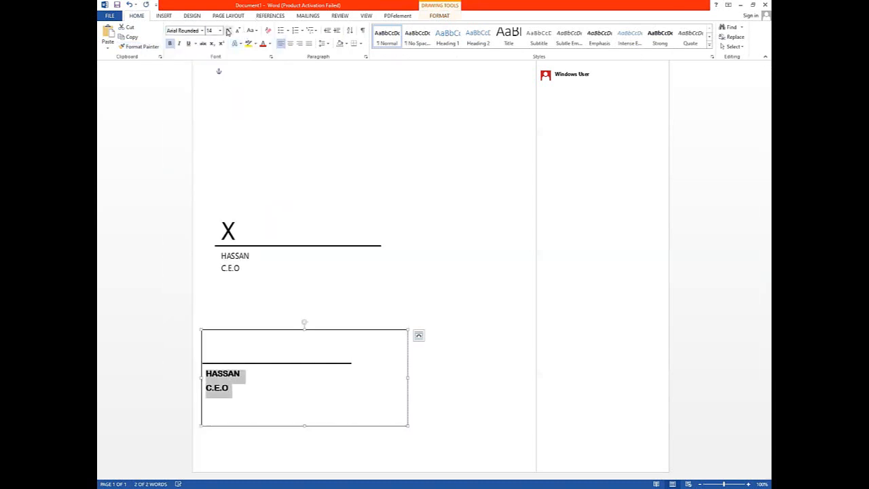
pyautogui.click(390, 211)
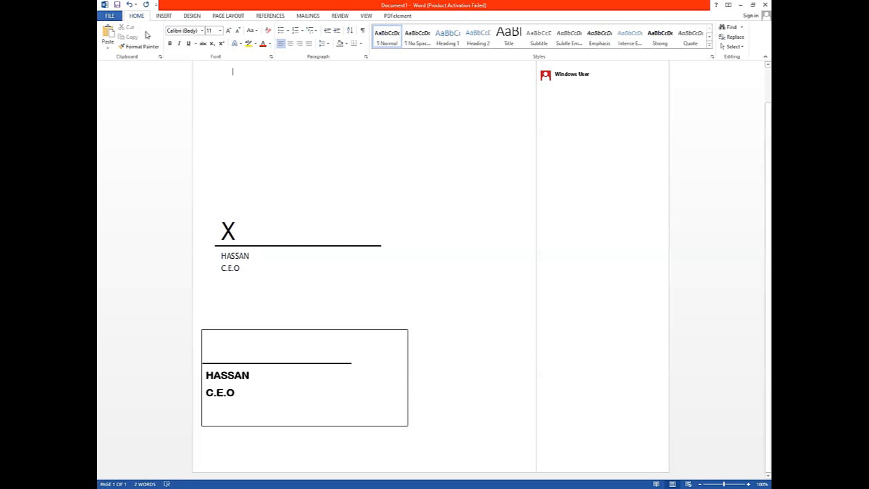
# Step: Open the setup for another signature line and close it without inserting anything
pyautogui.click(160, 17)
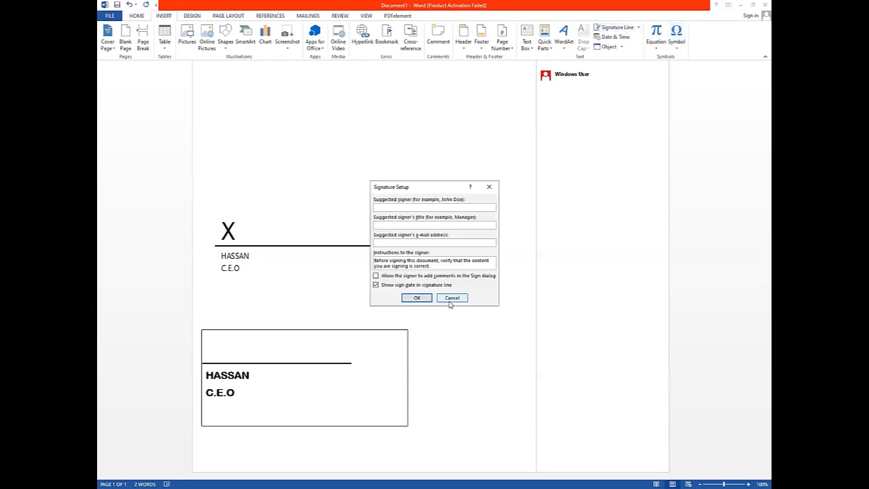
pyautogui.click(451, 298)
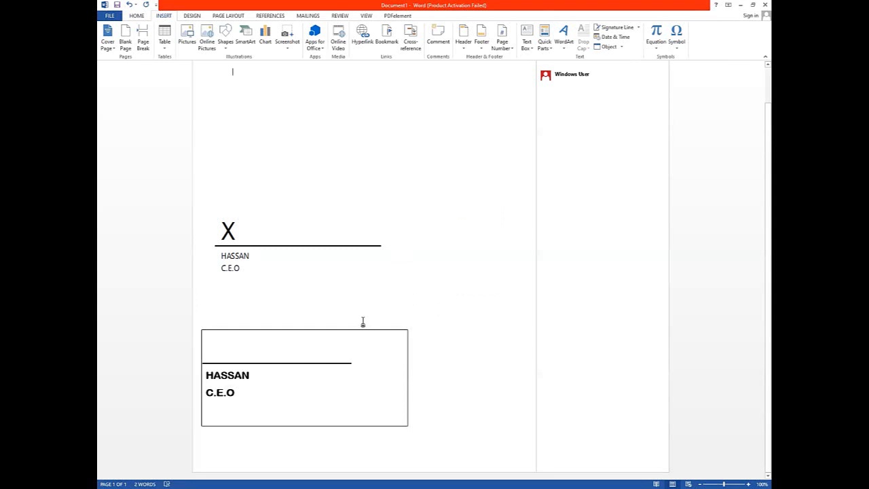
pyautogui.click(231, 252)
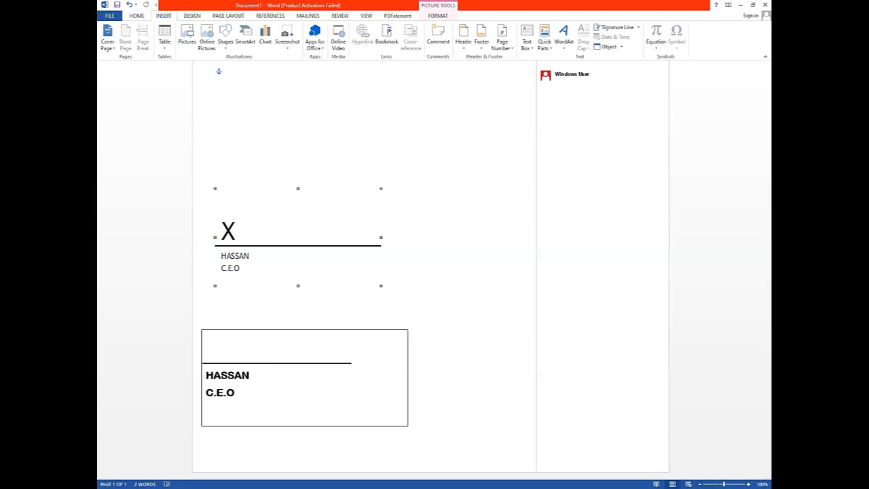
pyautogui.scroll(1, 316, 252)
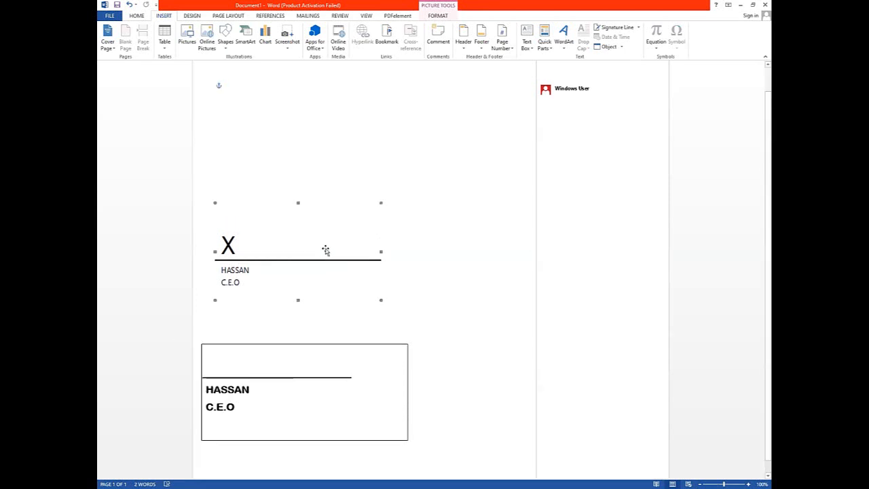
pyautogui.scroll(2, 322, 244)
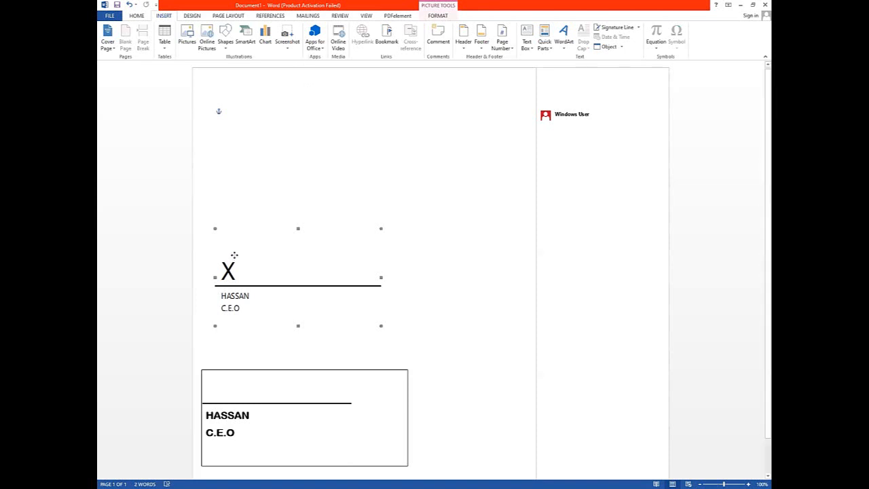
# Step: Move the built-in signature line slightly down the page, closer to the text box signature
pyautogui.moveTo(223, 287); pyautogui.dragTo(211, 316)
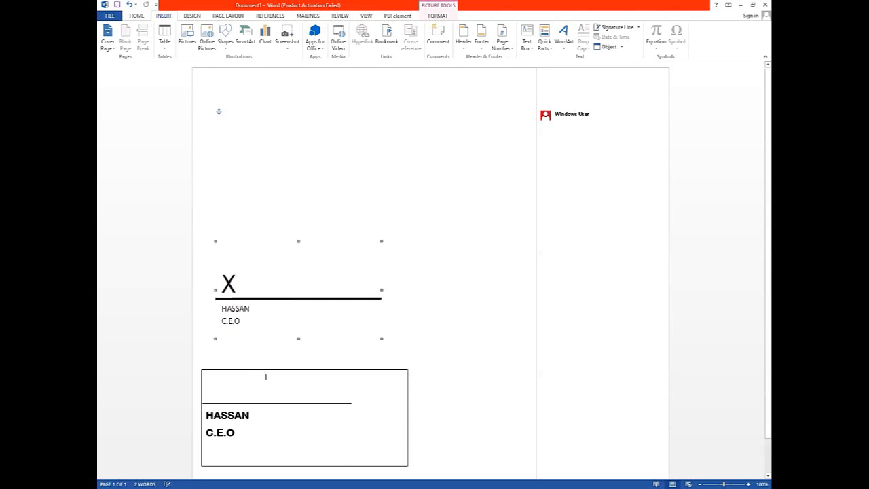
pyautogui.click(278, 404)
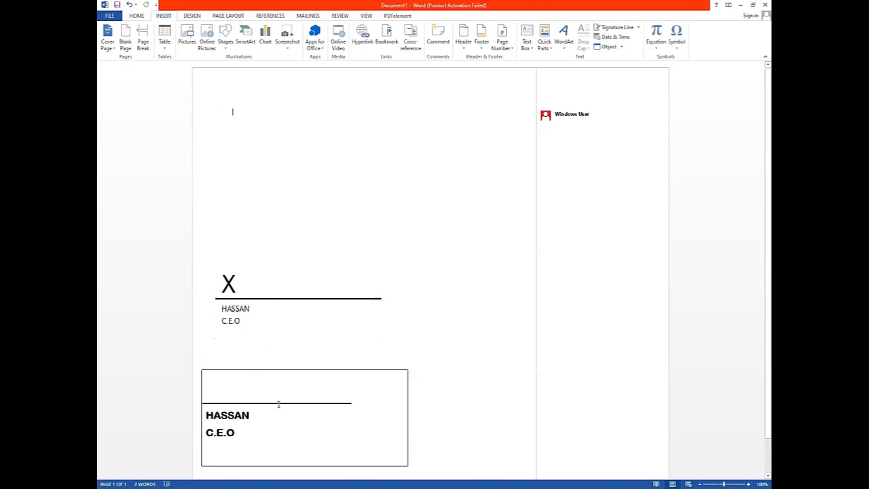
pyautogui.click(285, 370)
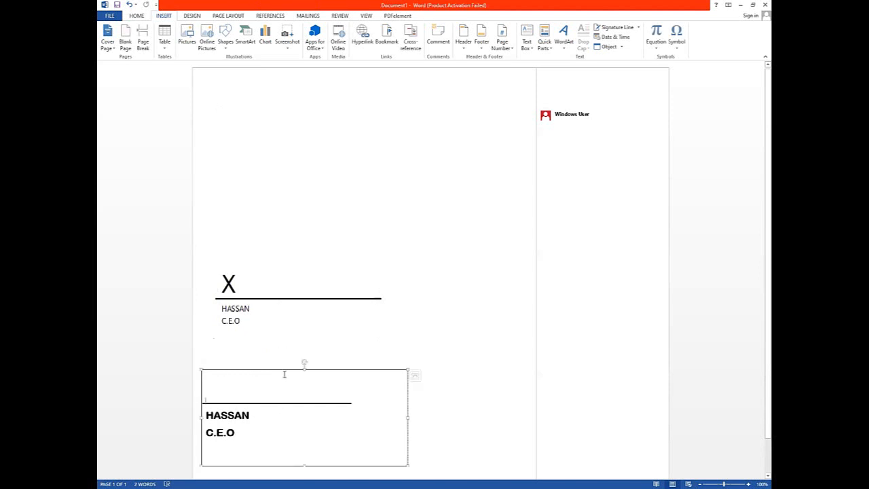
pyautogui.click(232, 287)
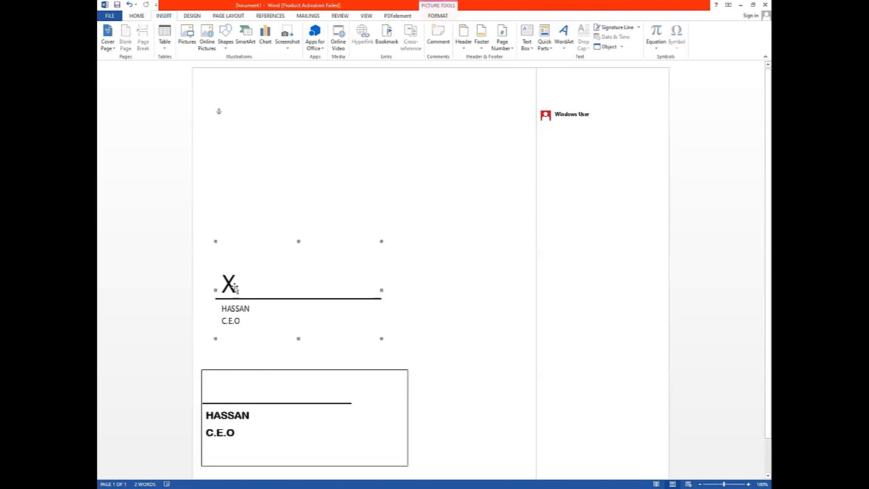
pyautogui.click(230, 408)
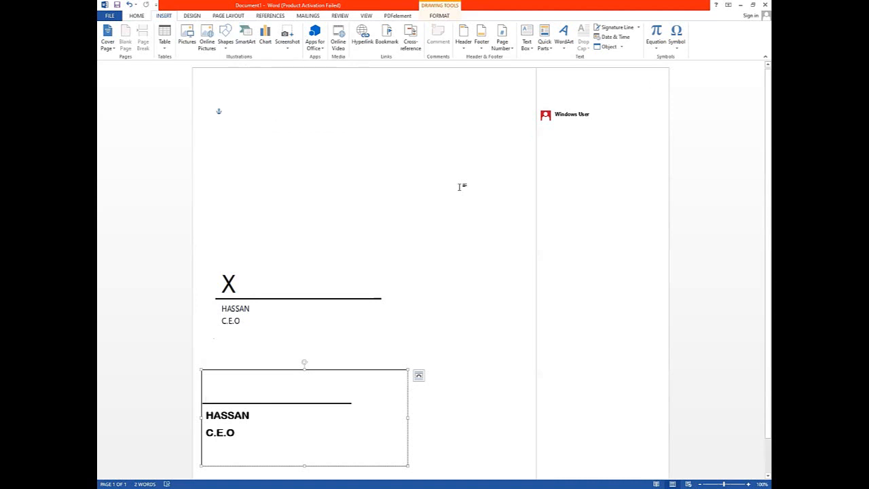
# Step: Write "DATE;" on the document's first line and insert the current date after it in the "Wednesday, March 29, 2023" format
pyautogui.click(610, 42)
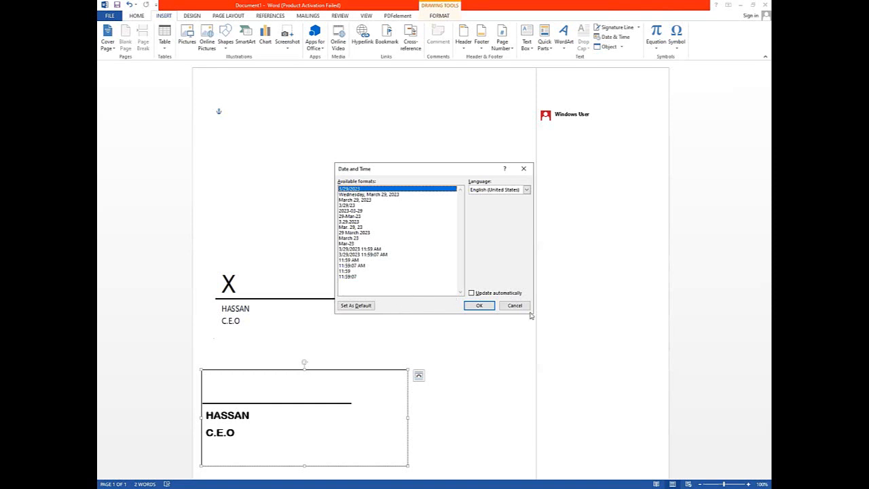
pyautogui.click(308, 126)
pyautogui.write('DAT4E')
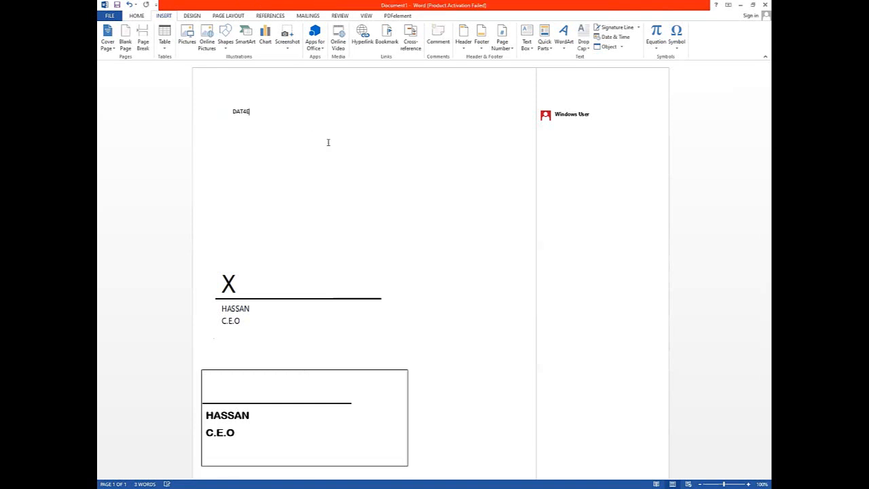
pyautogui.write('E')
pyautogui.press('BackSpace')
pyautogui.press('BackSpace')
pyautogui.press('BackSpace')
pyautogui.write('E:')
pyautogui.press('BackSpace')
pyautogui.write(':')
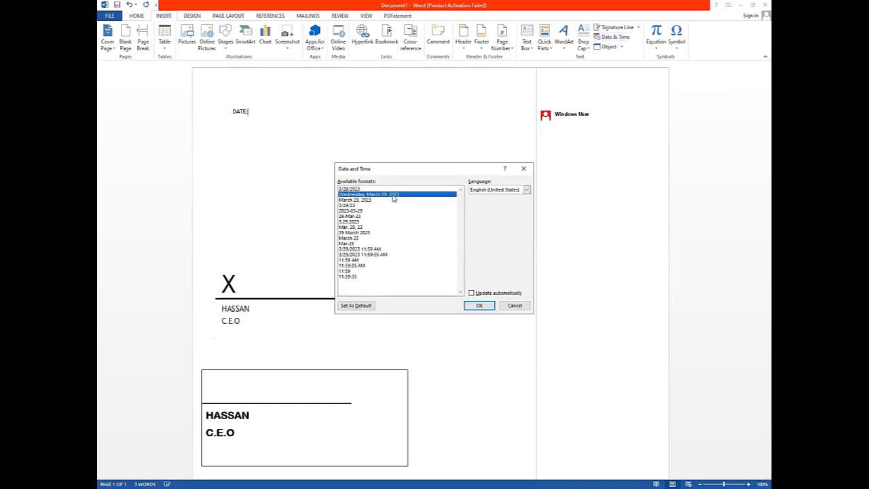
pyautogui.click(475, 306)
# Step: Insert the current time right after the date in the 11:59:43 format, set to update automatically
pyautogui.click(614, 38)
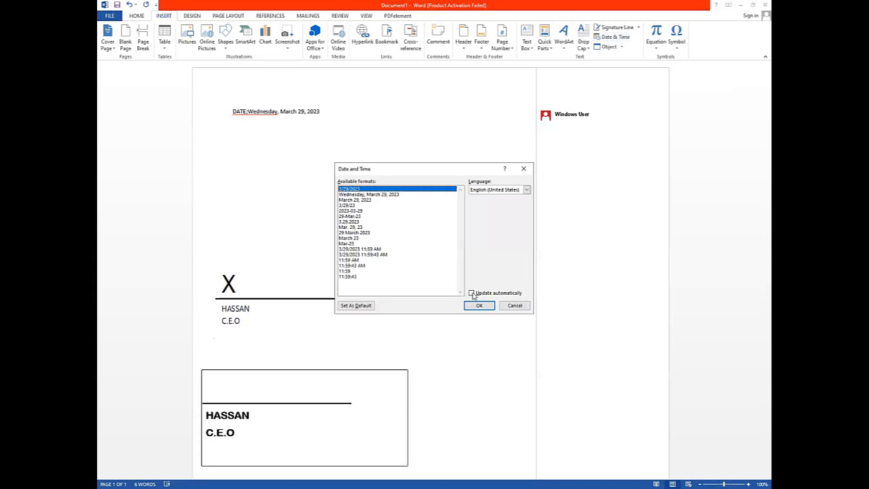
pyautogui.click(471, 294)
pyautogui.click(352, 277)
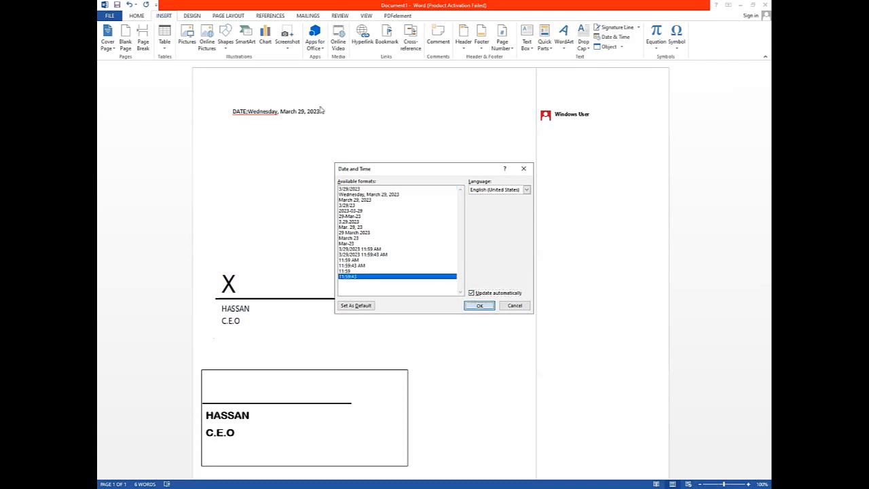
pyautogui.press('Return')
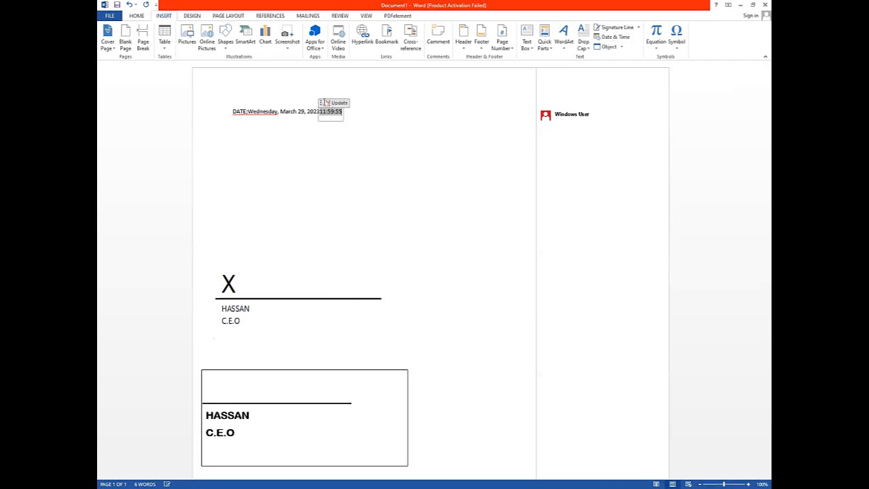
# Step: Try to separate the inserted time from the date with a space
pyautogui.click(330, 102)
pyautogui.click(317, 113)
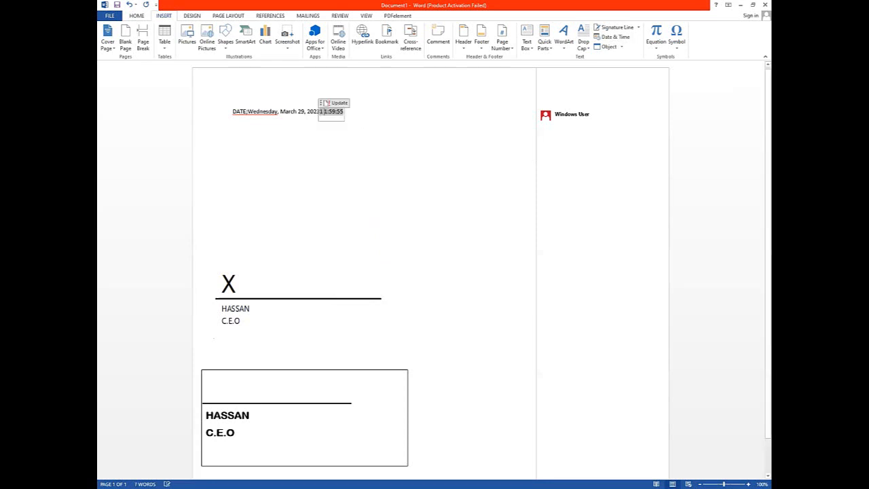
pyautogui.click(322, 111)
pyautogui.click(318, 111)
pyautogui.click(393, 124)
pyautogui.hotkey('ctrl', 'Left')
pyautogui.hotkey('ctrl', 'Left')
pyautogui.hotkey('ctrl', 'Left')
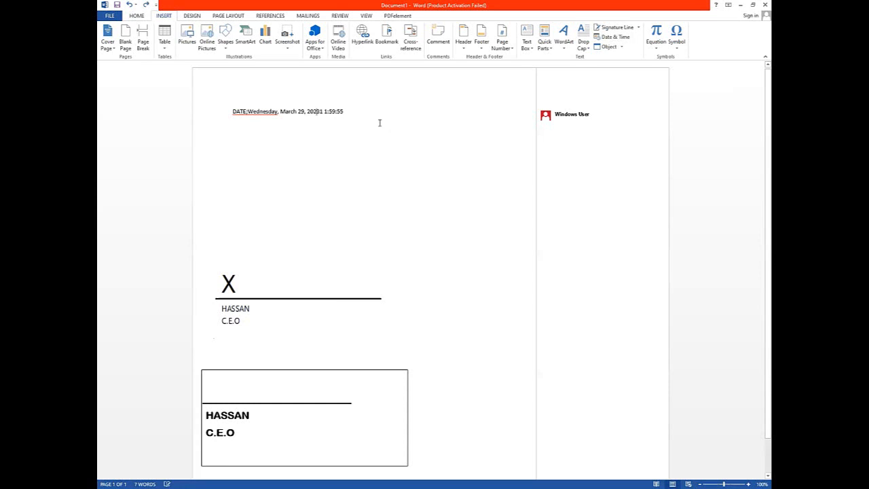
pyautogui.press('BackSpace')
pyautogui.press('Delete')
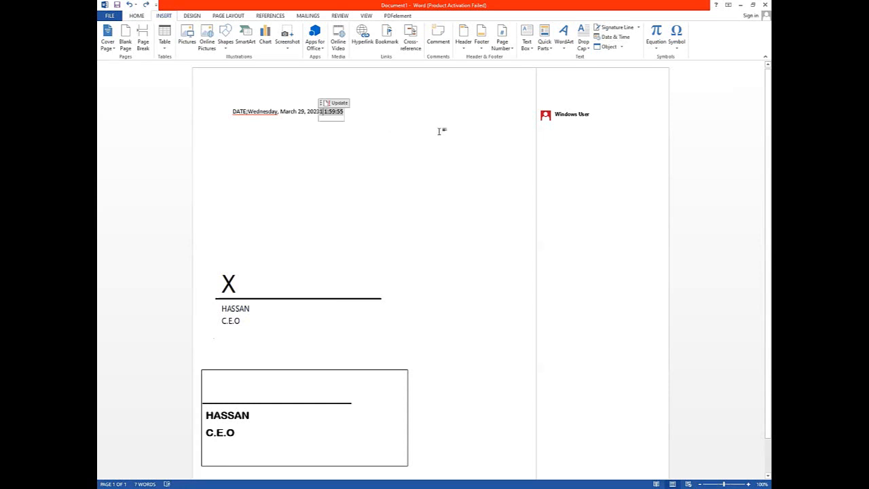
pyautogui.press('Left')
# Step: Insert the current date after the time in the "March 29, 2023" format
pyautogui.click(415, 149)
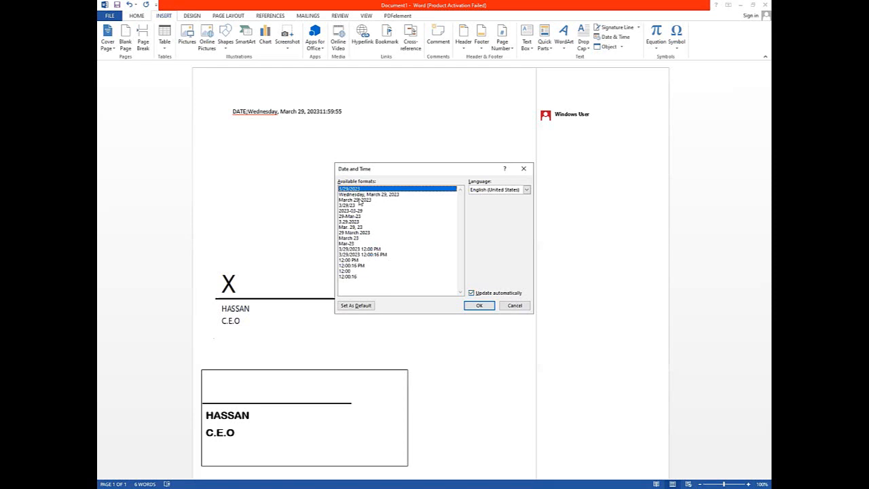
pyautogui.press('Down')
pyautogui.press('Down')
pyautogui.press('Return')
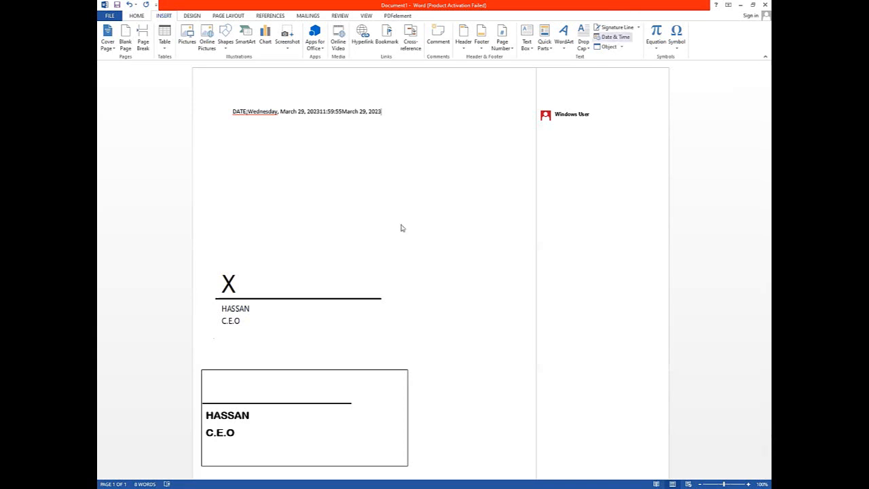
# Step: Insert the current time at the line's end in the "12:00:50 PM" format with automatic updating off, and select the whole document
pyautogui.click(355, 264)
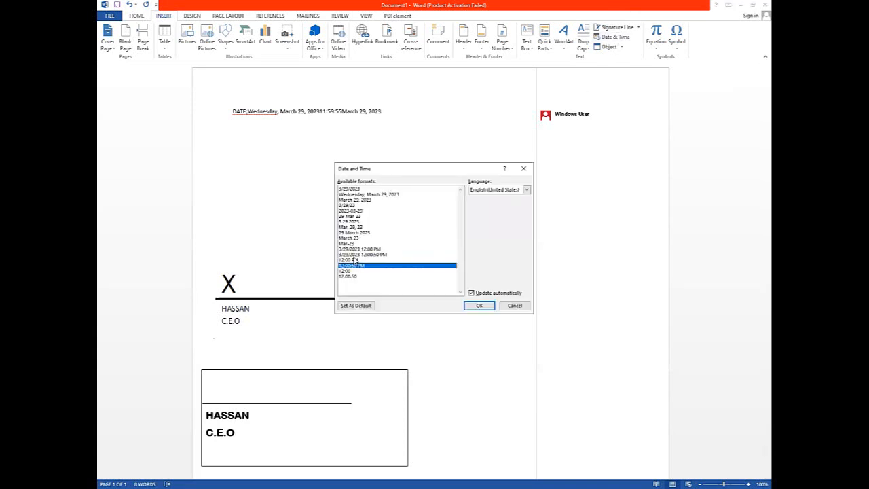
pyautogui.click(471, 292)
pyautogui.click(489, 306)
pyautogui.click(481, 303)
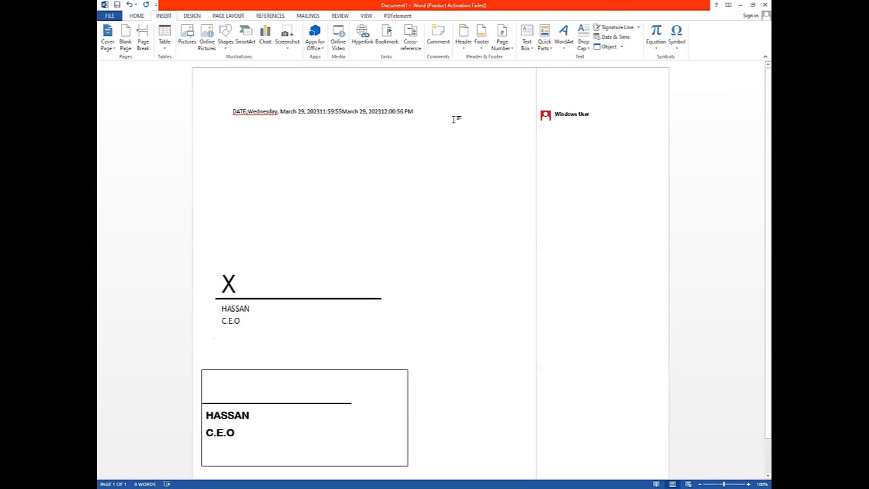
pyautogui.click(390, 110)
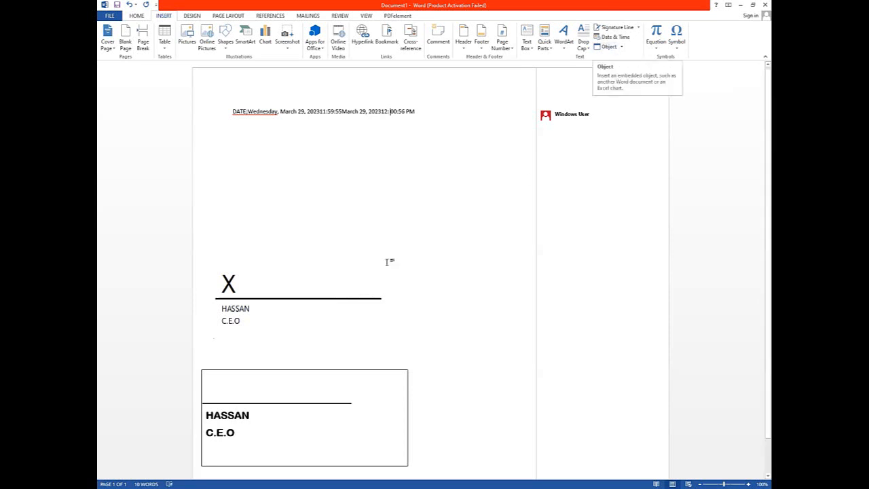
pyautogui.hotkey('ctrl', 'a')
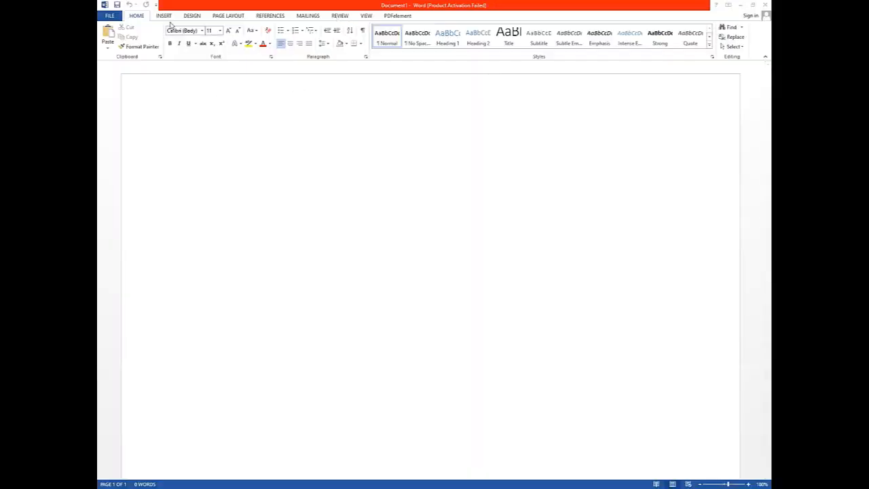
# Step: Browse the available date formats for the blank document, including the weekday format and "March 29, 2023"
pyautogui.click(164, 15)
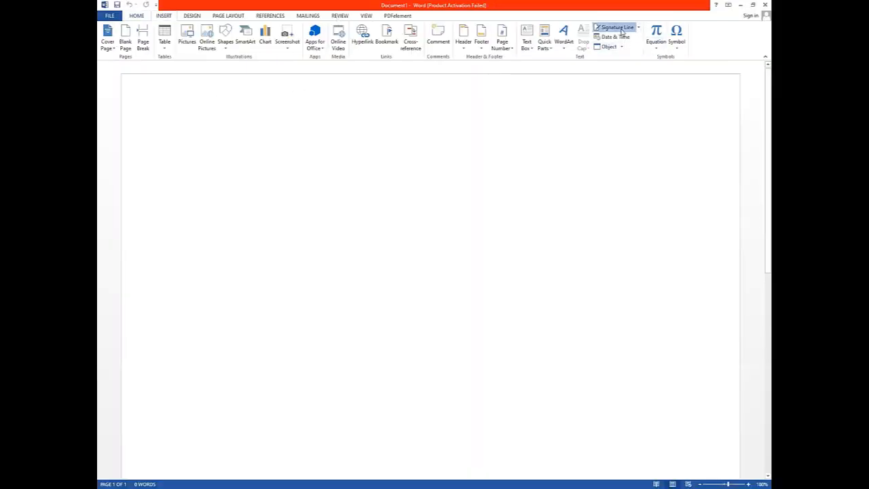
pyautogui.click(617, 27)
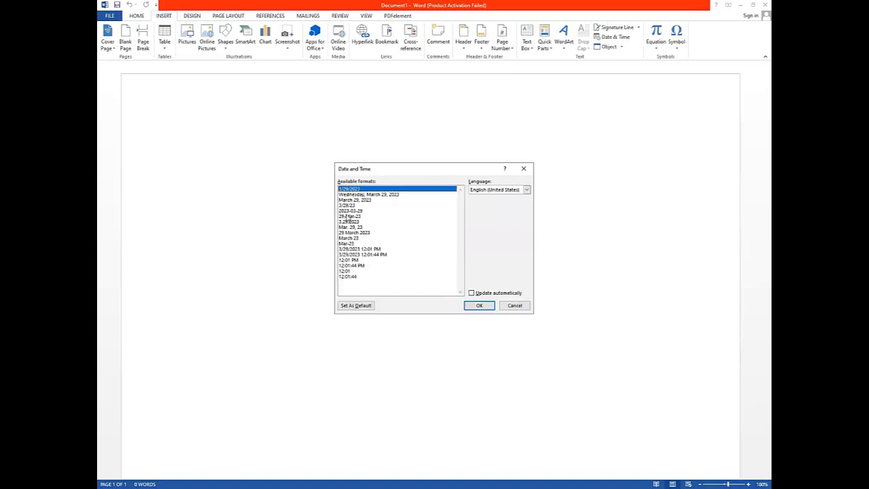
pyautogui.click(348, 217)
pyautogui.click(363, 200)
pyautogui.click(357, 194)
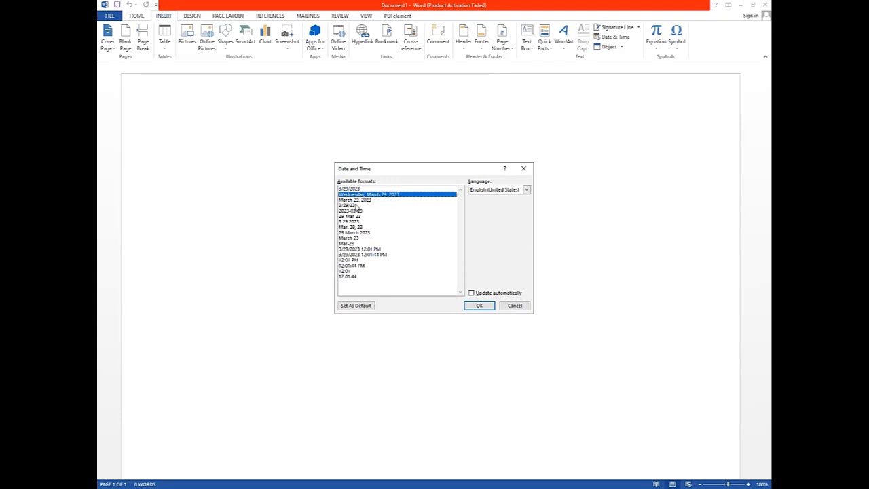
pyautogui.click(354, 205)
pyautogui.click(350, 201)
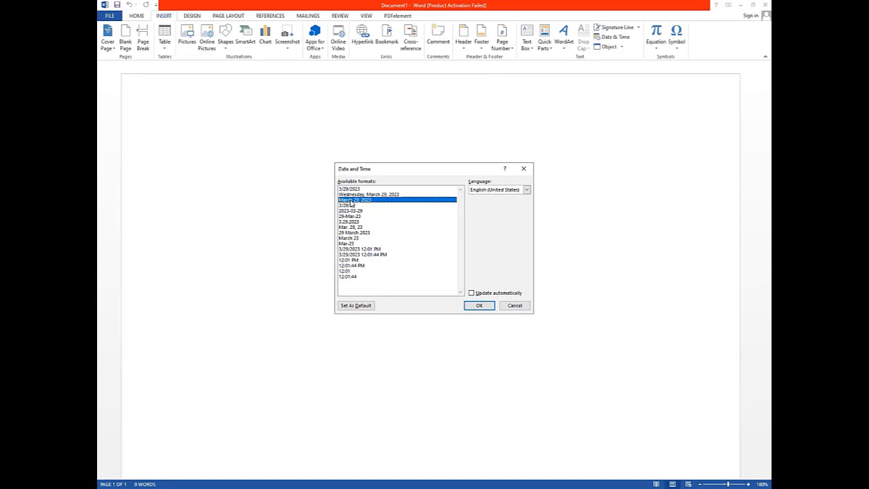
# Step: Set the date and time language to English (United States)
pyautogui.click(525, 190)
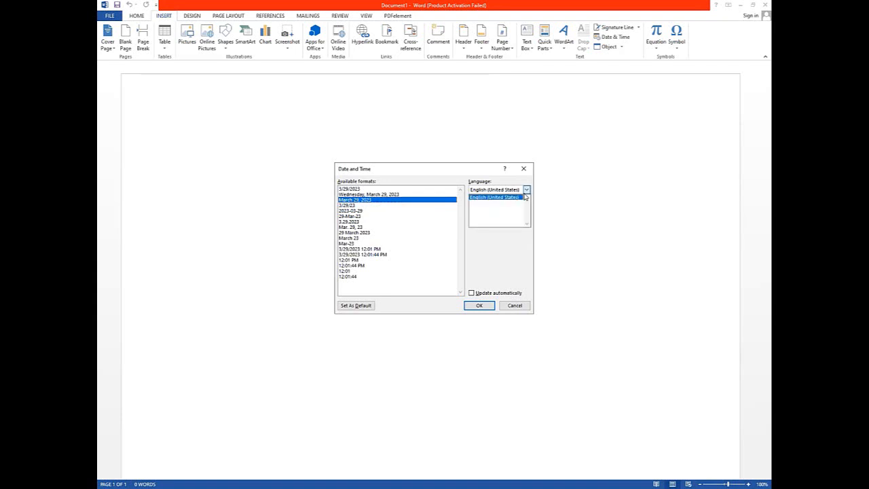
pyautogui.click(522, 195)
pyautogui.click(517, 194)
pyautogui.click(378, 212)
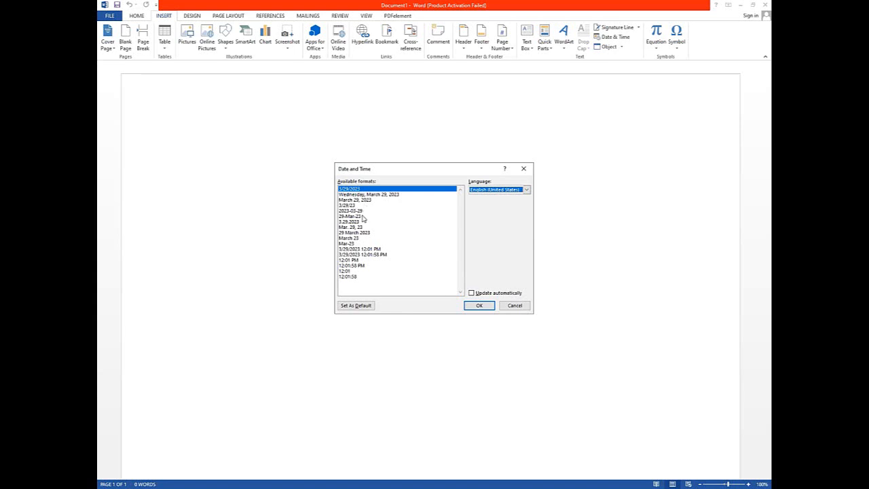
# Step: Insert the current time into the blank document in the "12:01 PM" format
pyautogui.click(353, 270)
pyautogui.click(353, 265)
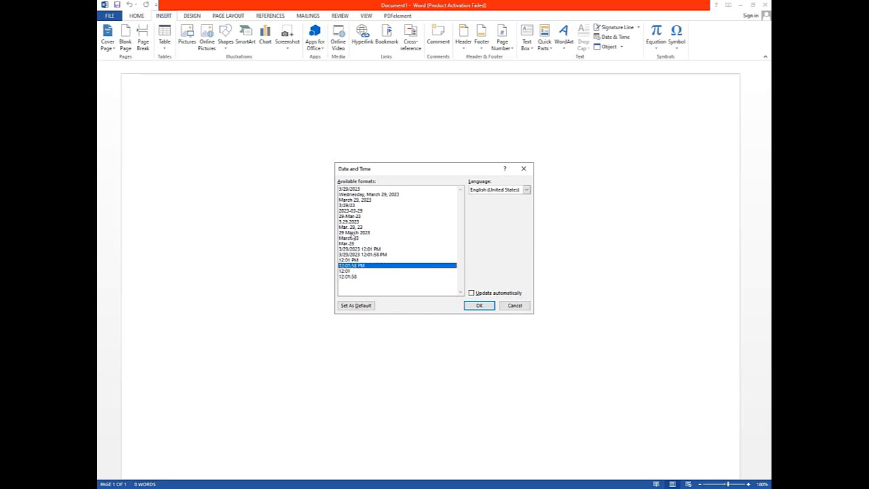
pyautogui.click(357, 260)
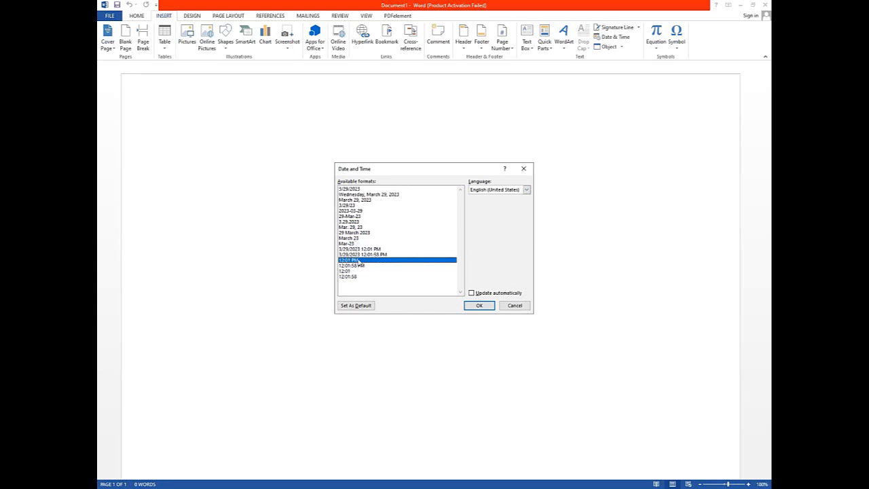
pyautogui.doubleClick(358, 260)
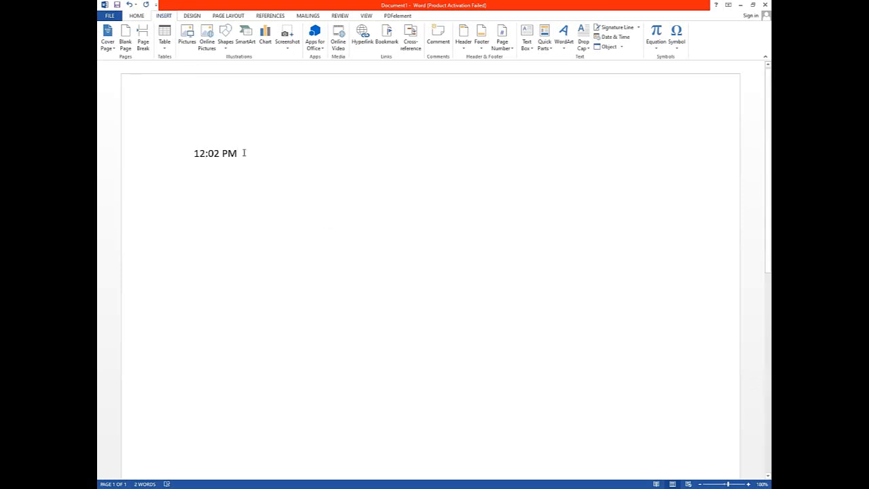
pyautogui.moveTo(244, 153); pyautogui.dragTo(188, 148)
pyautogui.click(244, 198)
pyautogui.moveTo(243, 158); pyautogui.dragTo(164, 144)
pyautogui.click(287, 200)
pyautogui.moveTo(229, 144); pyautogui.dragTo(180, 145)
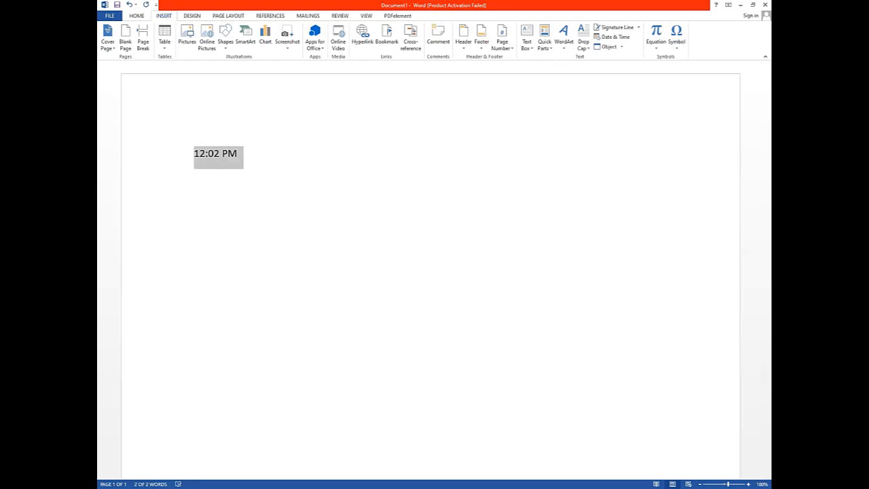
pyautogui.click(318, 185)
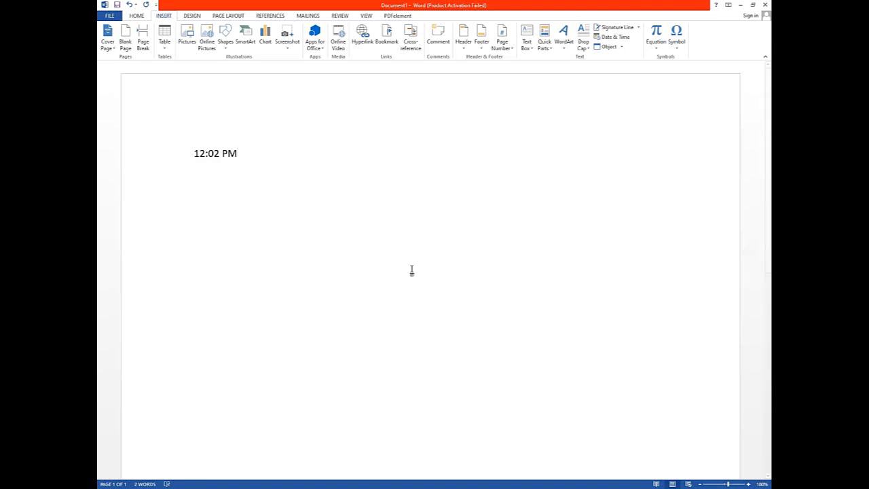
pyautogui.press('Home')
pyautogui.moveTo(254, 154); pyautogui.dragTo(206, 143)
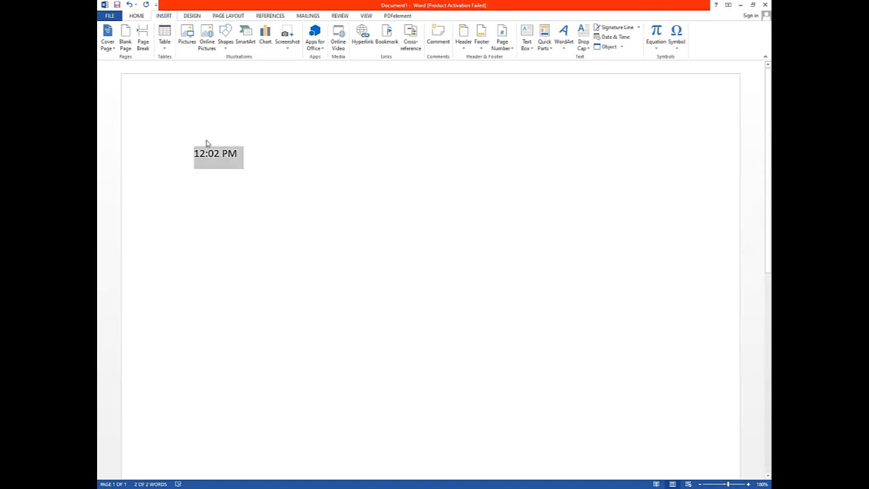
# Step: Delete the inserted time from the document
pyautogui.click(244, 160)
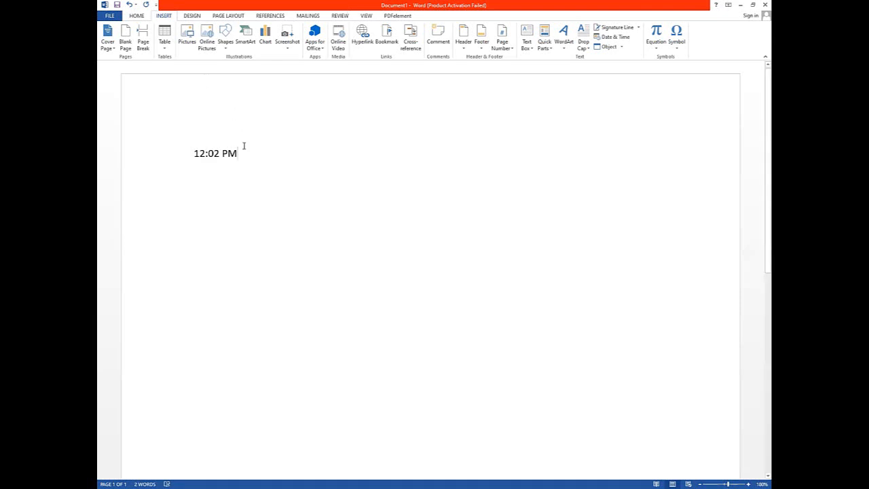
pyautogui.click(180, 155)
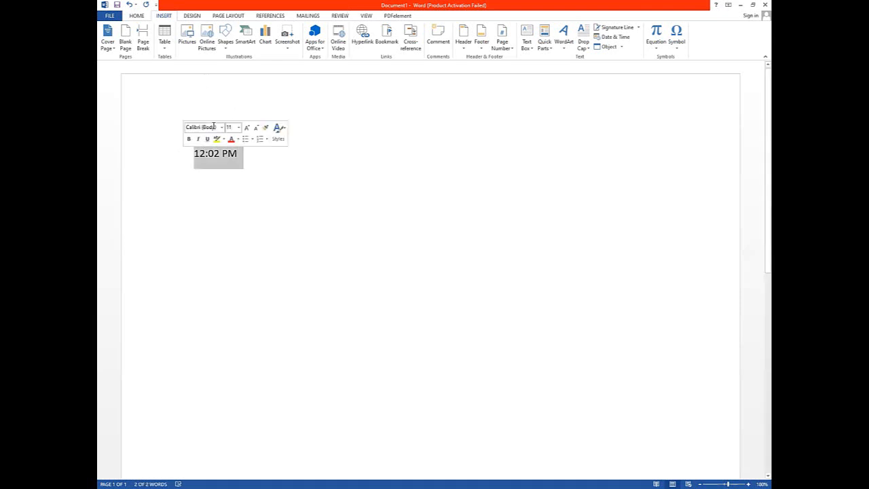
pyautogui.press('Delete')
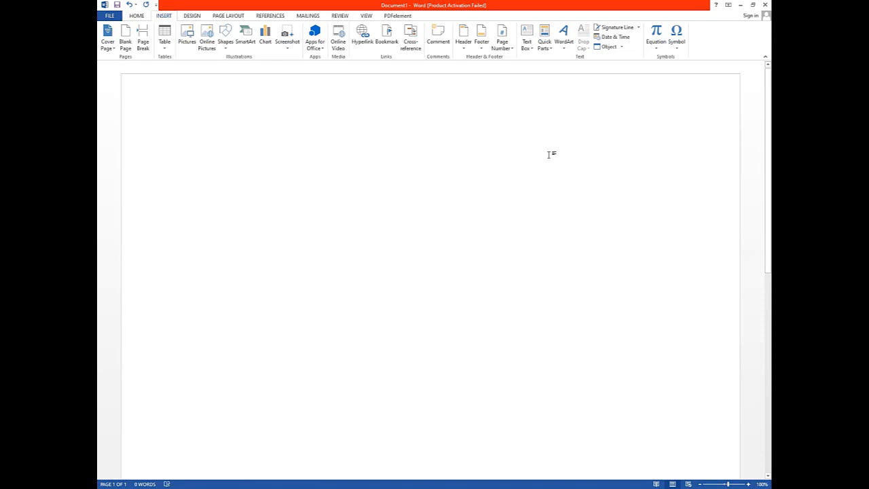
# Step: Insert the current time into the blank document
pyautogui.hotkey('alt', 'shift', 't')
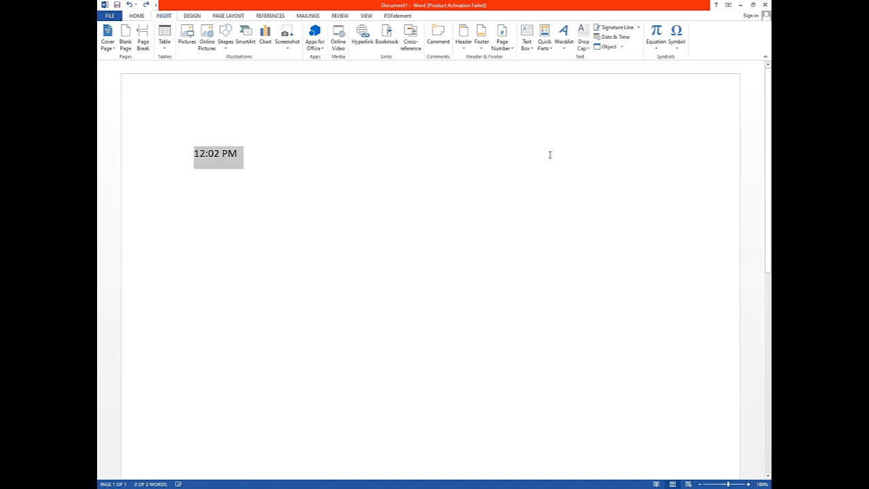
# Step: Review the options for inserting an object, covering both new object types and creating one from a file
pyautogui.click(618, 47)
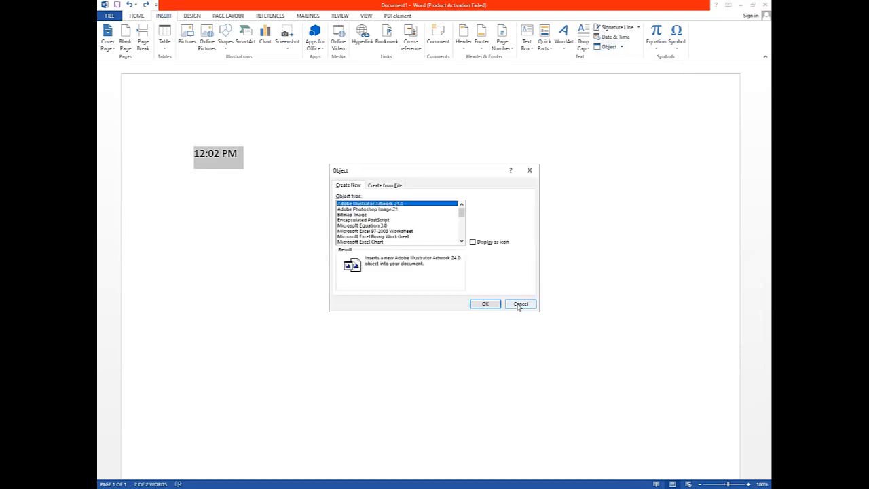
pyautogui.press('Escape')
pyautogui.click(621, 46)
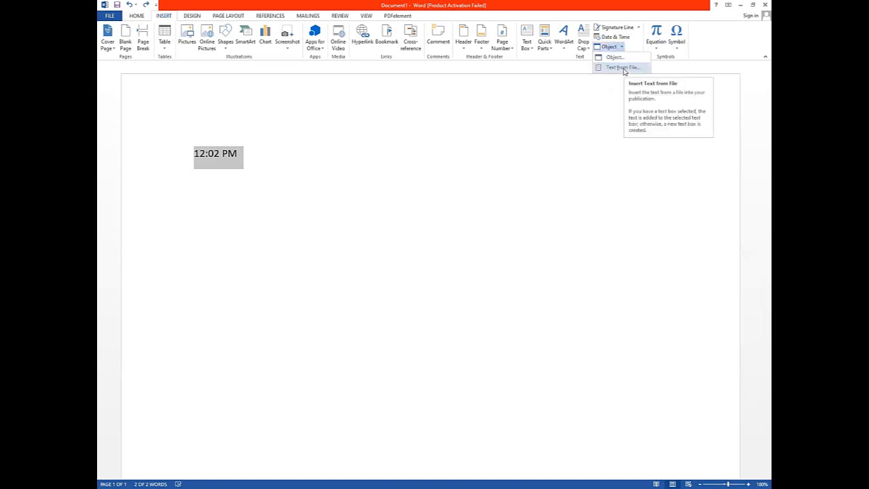
pyautogui.click(599, 60)
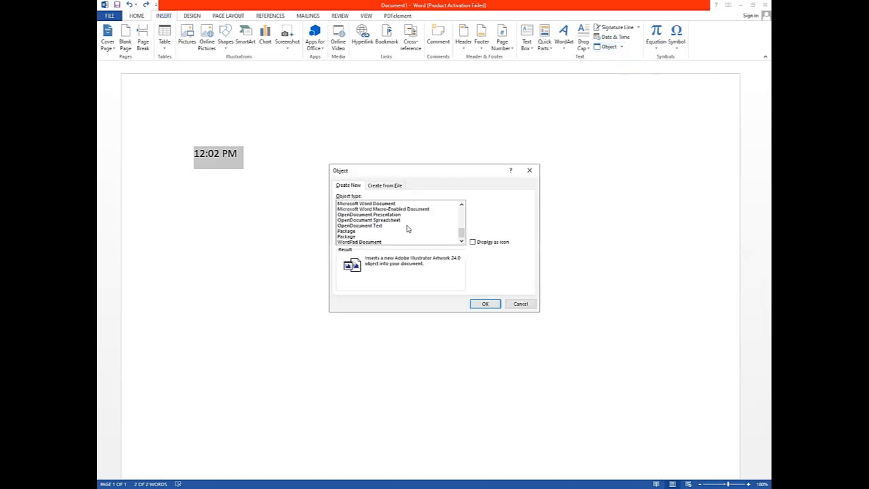
pyautogui.click(388, 186)
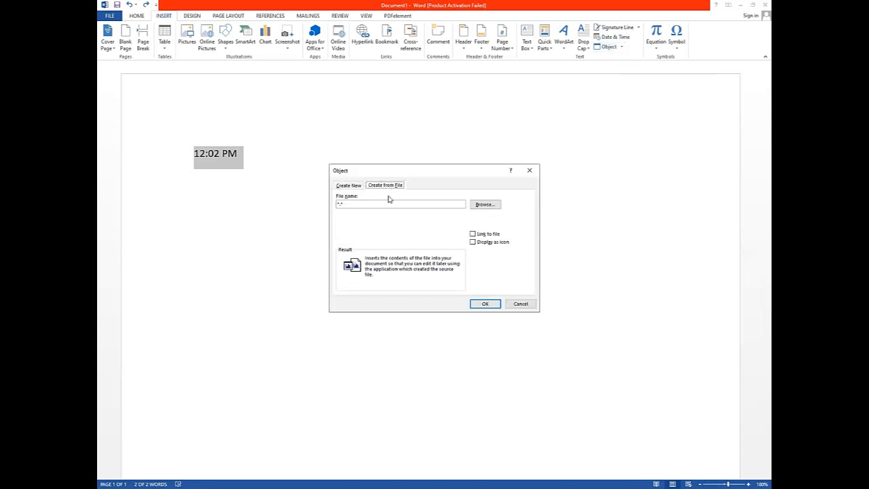
pyautogui.click(348, 185)
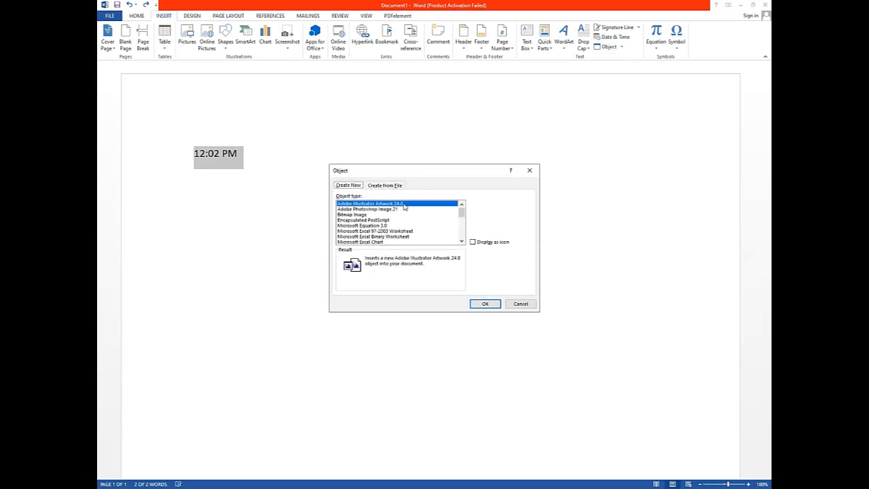
# Step: Try to insert a new Adobe Photoshop Image object into the document
pyautogui.scroll(-2, 407, 227)
pyautogui.click(418, 236)
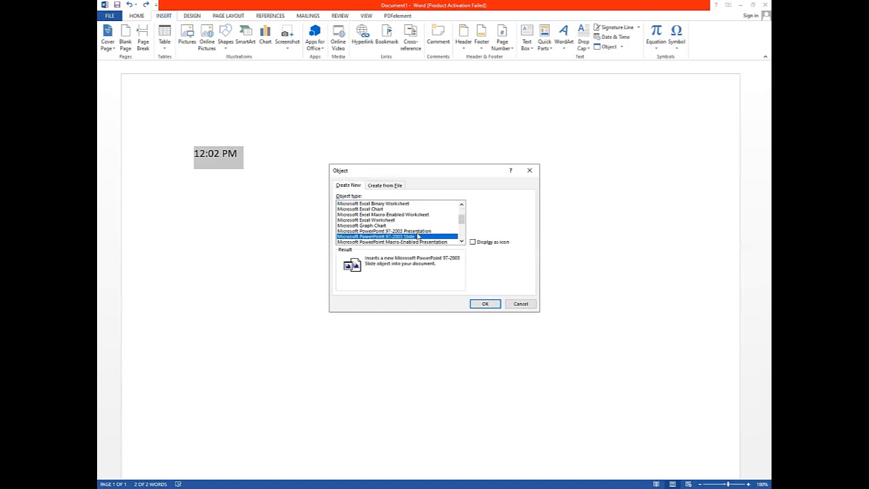
pyautogui.scroll(2, 405, 218)
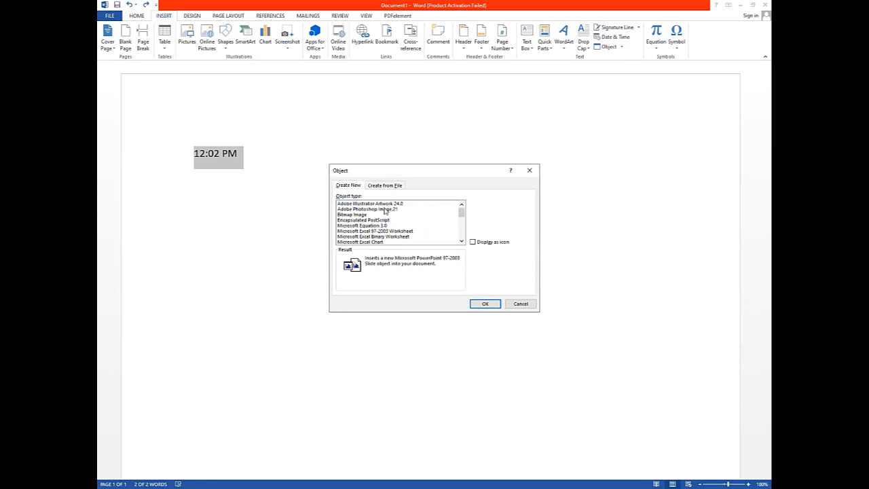
pyautogui.click(384, 209)
pyautogui.click(484, 304)
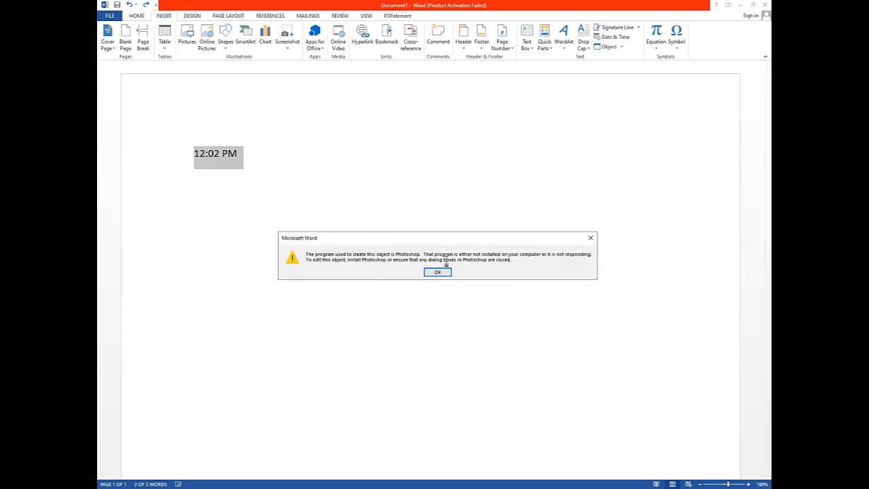
pyautogui.click(446, 271)
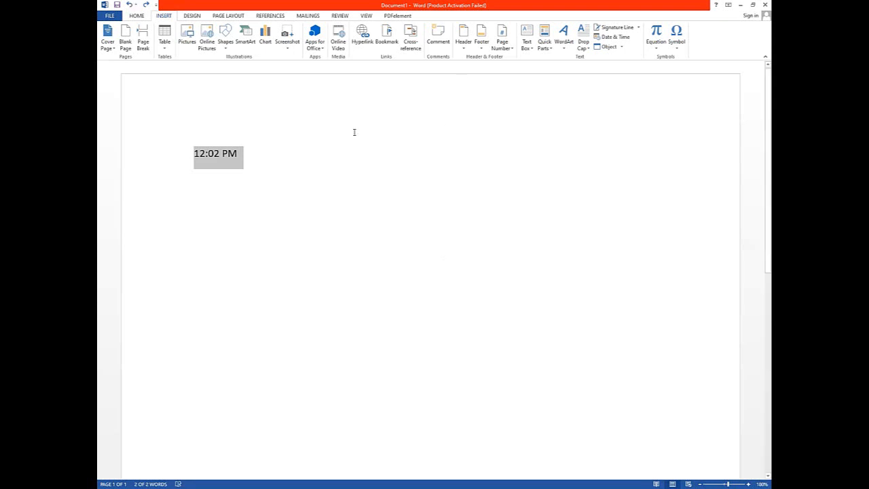
# Step: Insert the shoe picture from the Desktop folder into the document
pyautogui.click(189, 34)
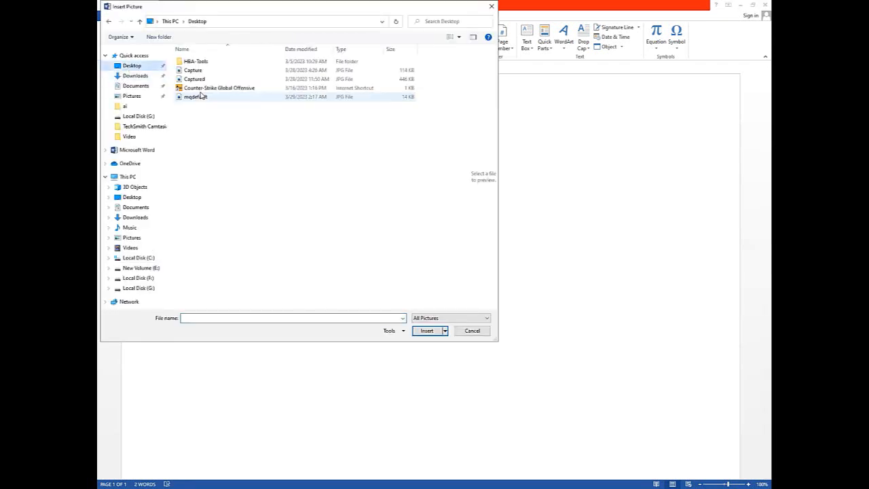
pyautogui.click(202, 106)
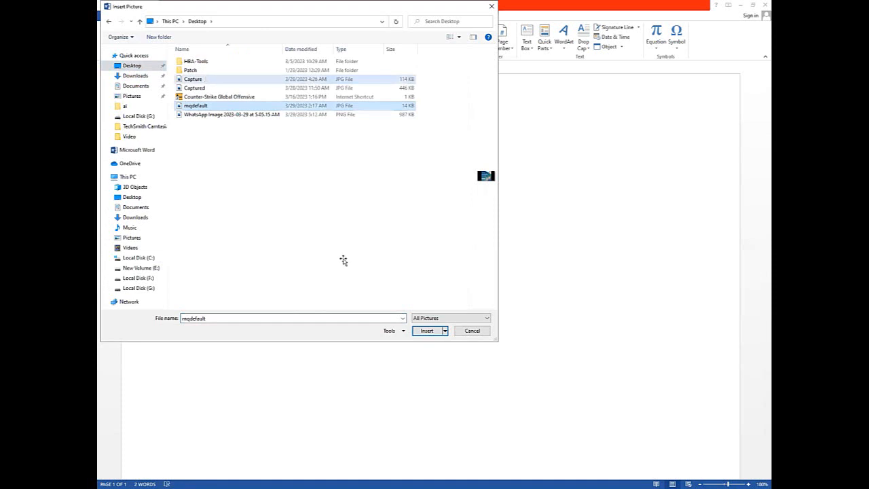
pyautogui.press('Return')
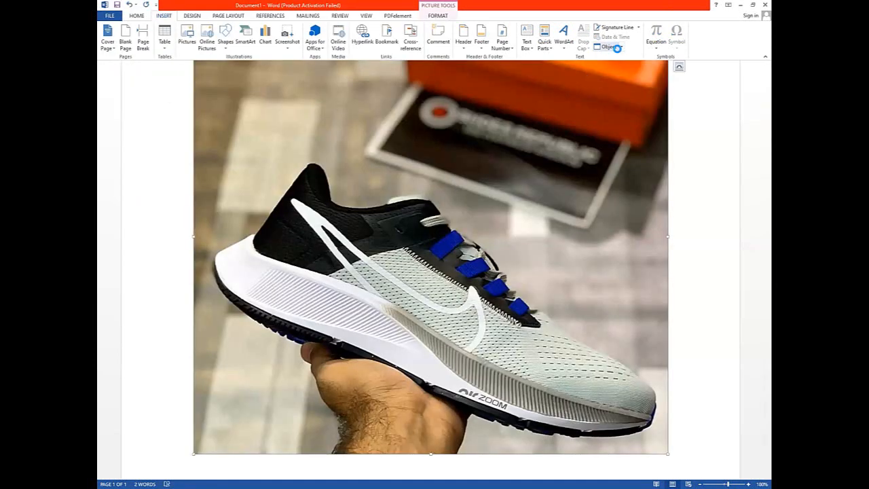
# Step: Look through the full list of insertable object types and the create-from-file options without inserting anything
pyautogui.scroll(-1, 376, 220)
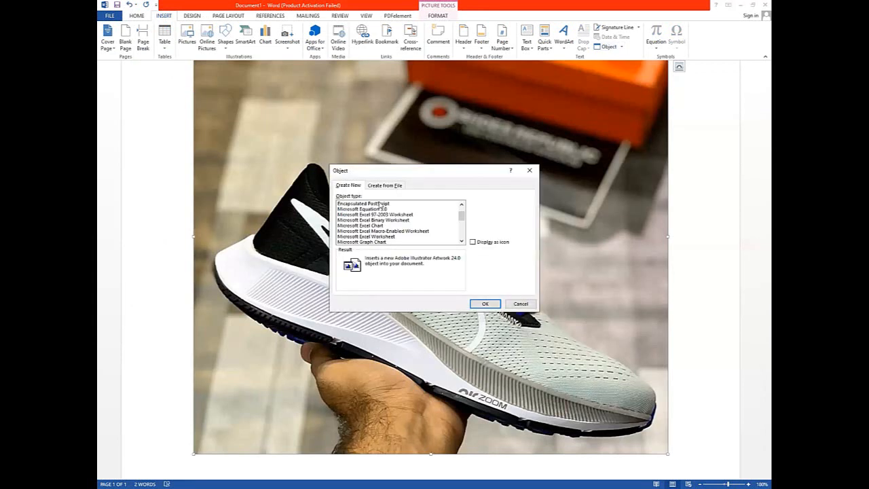
pyautogui.scroll(-2, 380, 225)
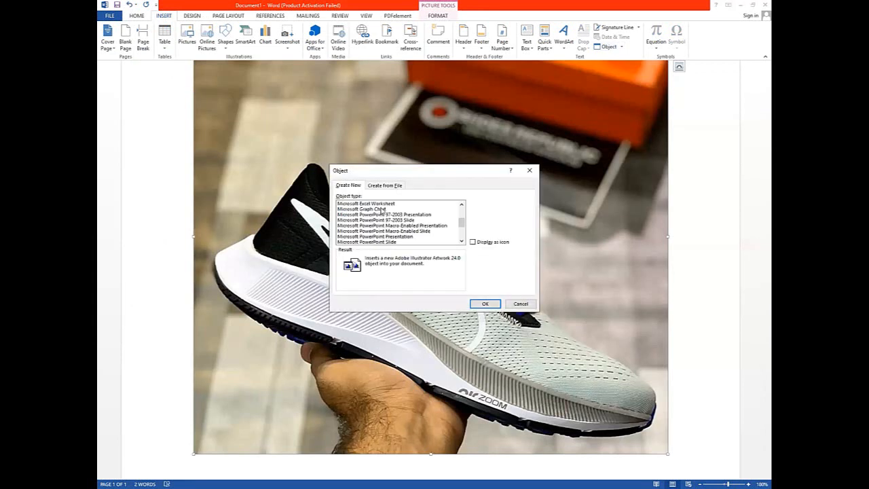
pyautogui.scroll(-2, 382, 230)
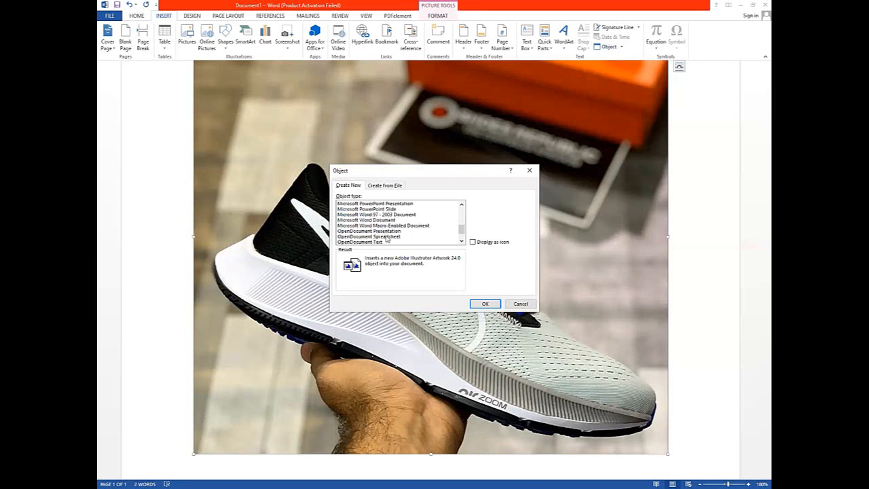
pyautogui.scroll(-1, 383, 239)
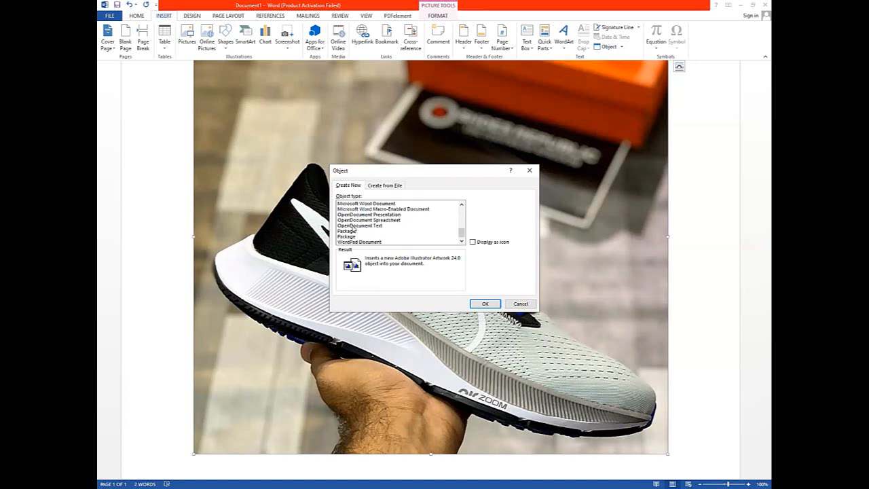
pyautogui.scroll(6, 367, 224)
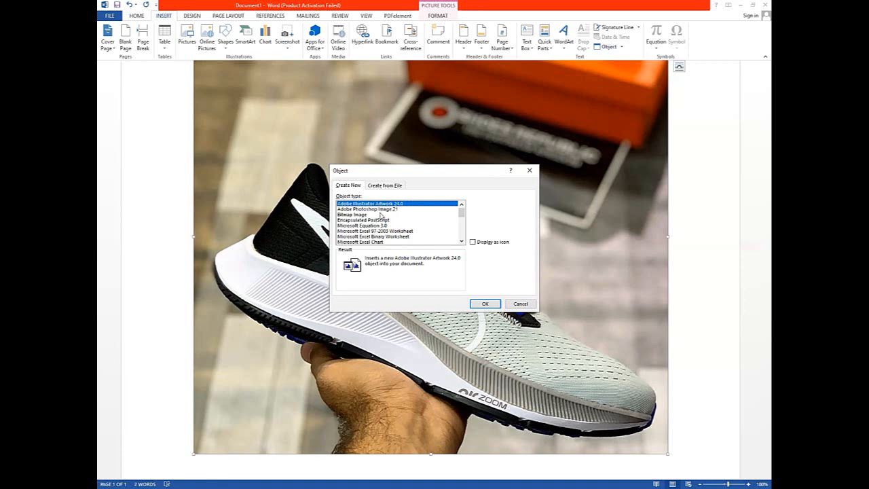
pyautogui.scroll(-1, 441, 230)
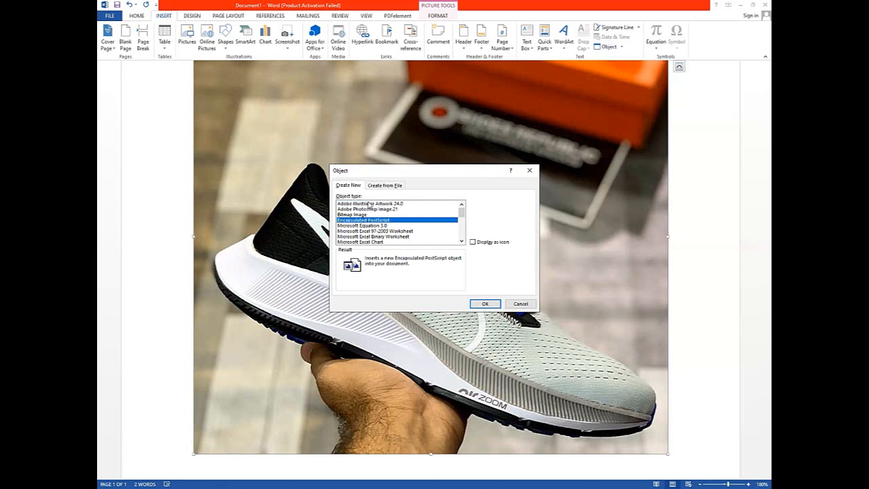
pyautogui.click(384, 187)
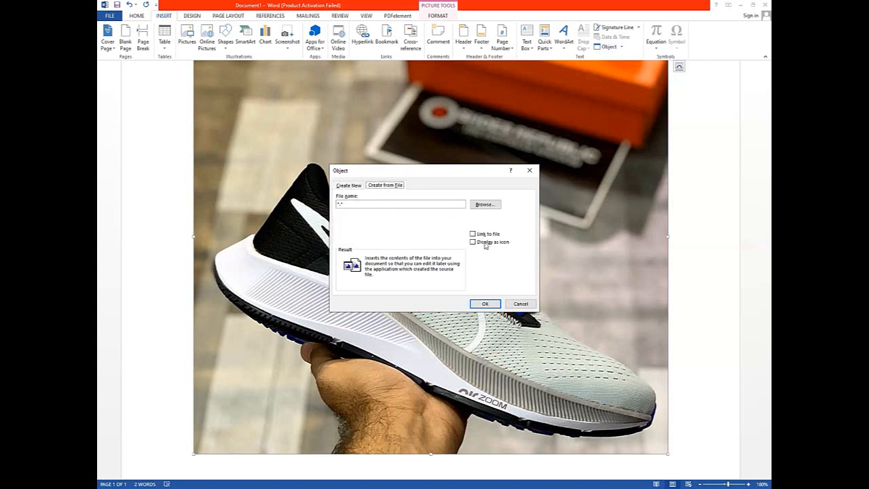
pyautogui.click(514, 303)
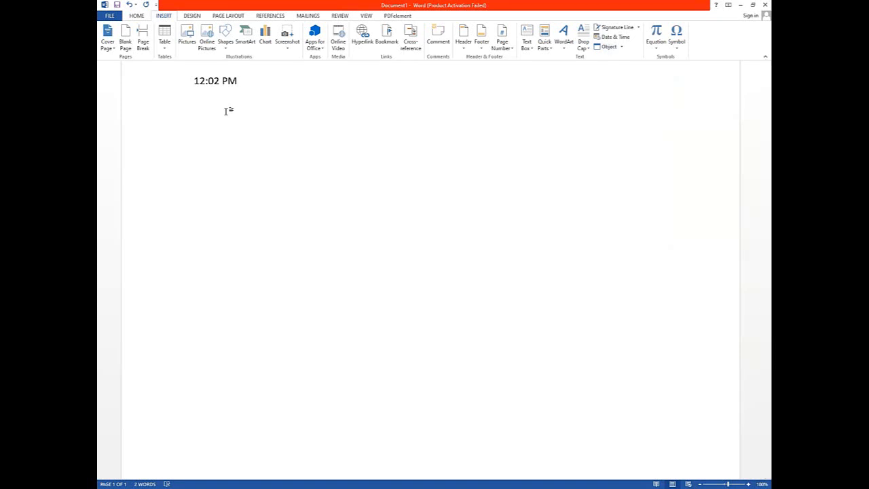
# Step: Start a new line below the inserted time
pyautogui.press('Return')
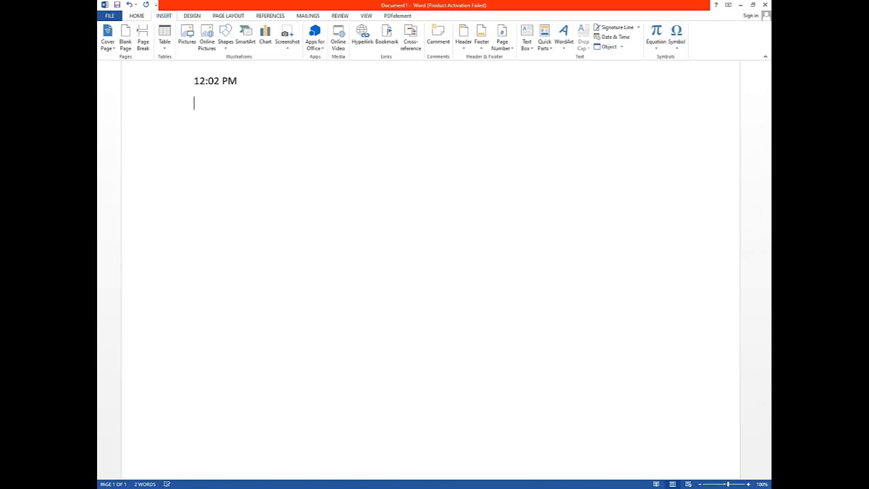
# Step: Try adding a blank equation below the time and undo it
pyautogui.click(655, 50)
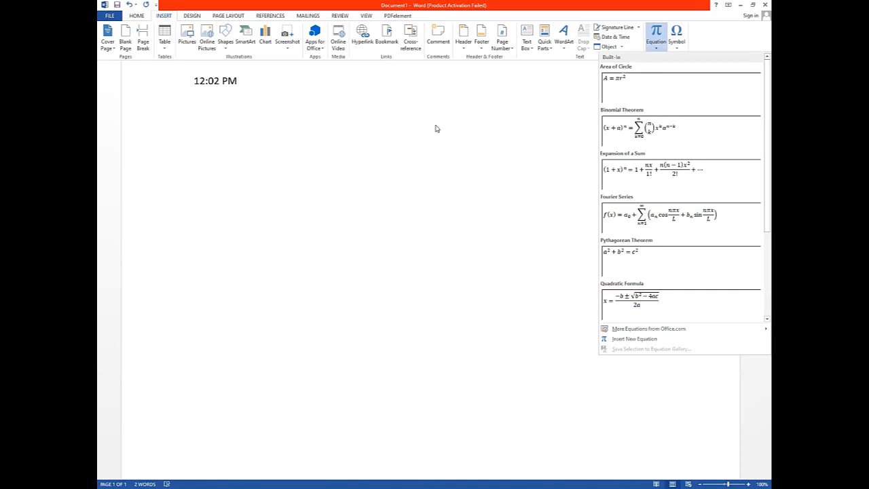
pyautogui.hotkey('alt', '=')
pyautogui.hotkey('ctrl', 'z')
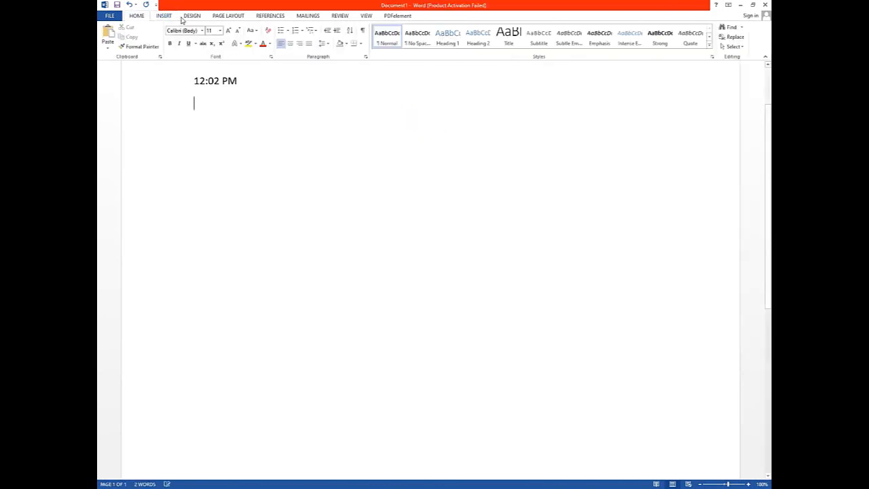
# Step: Insert a new equation below the time containing an empty 2×2 matrix
pyautogui.scroll(-1, 669, 45)
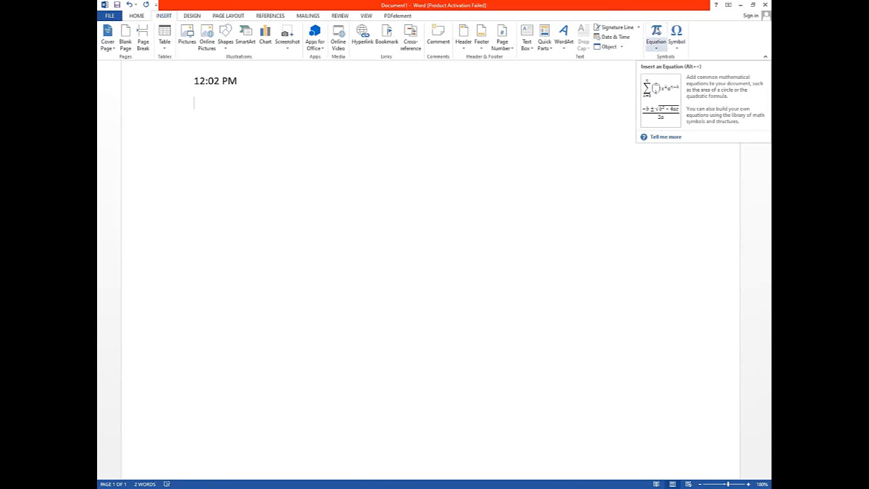
pyautogui.hotkey('alt', '=')
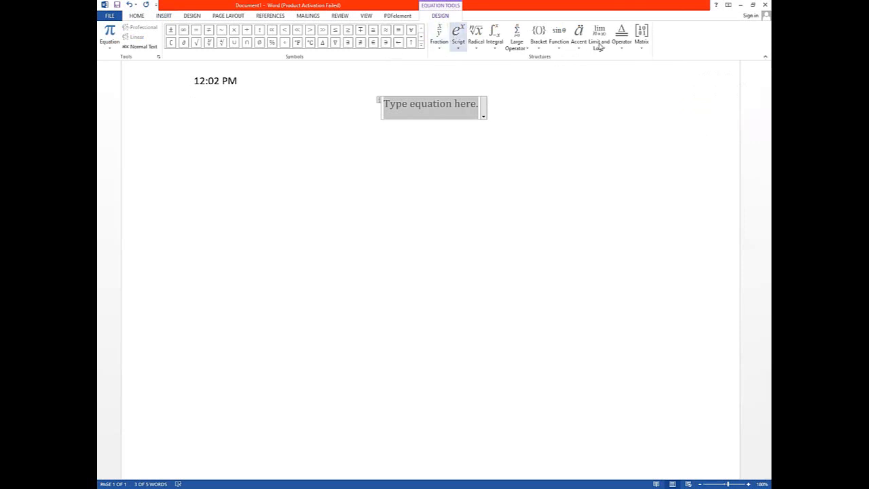
pyautogui.click(642, 43)
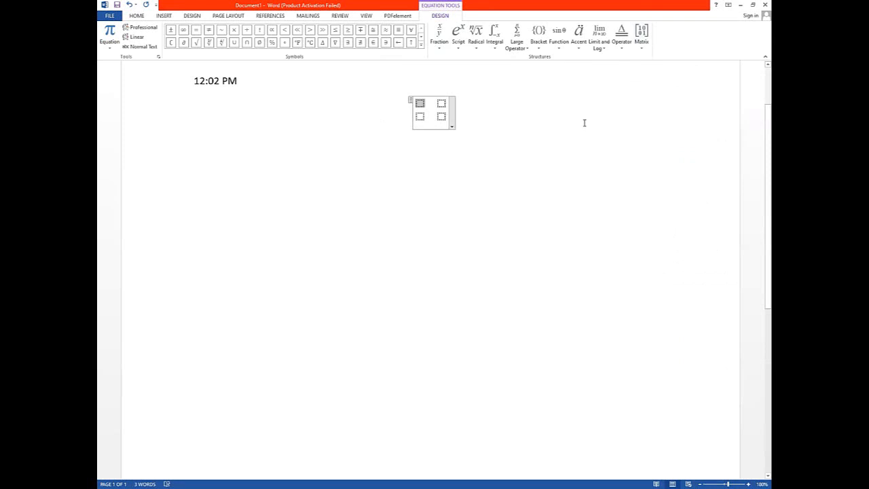
# Step: Fill the 2×2 matrix with 1 and 9 in the first row and 2 and 7 in the second
pyautogui.write('1')
pyautogui.press('Down')
pyautogui.write('2')
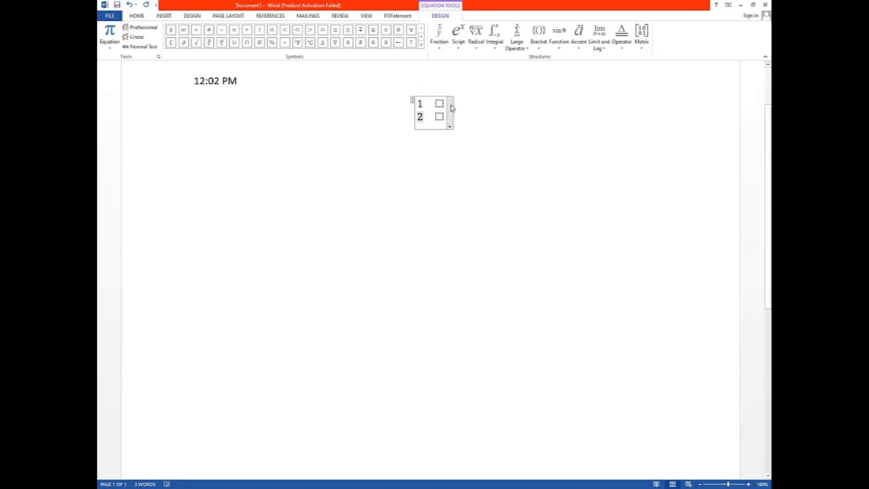
pyautogui.press('Up')
pyautogui.press('Right')
pyautogui.write('9')
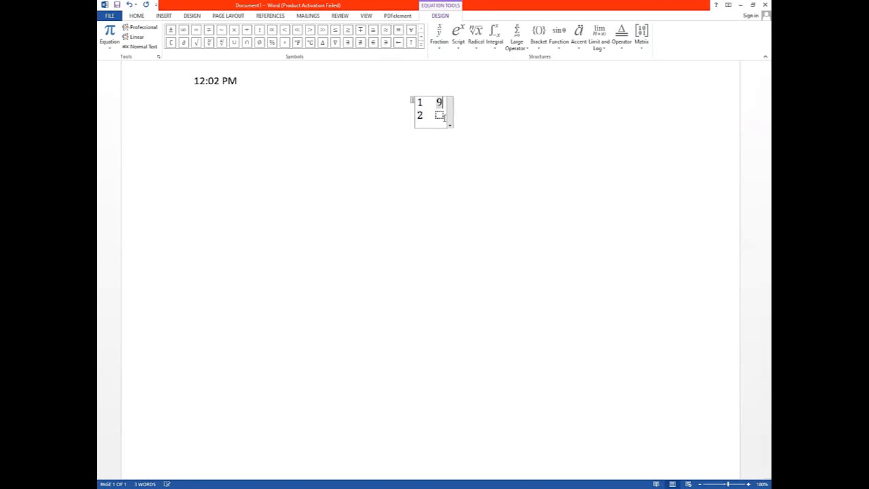
pyautogui.press('Down')
pyautogui.write('7')
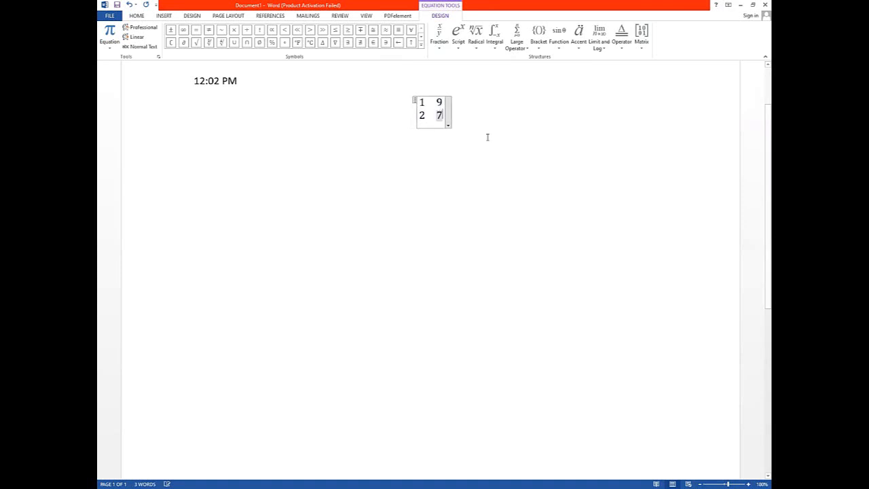
# Step: Examine the matrix equation's format and justification options
pyautogui.click(487, 137)
pyautogui.click(439, 109)
pyautogui.moveTo(415, 101); pyautogui.dragTo(279, 100)
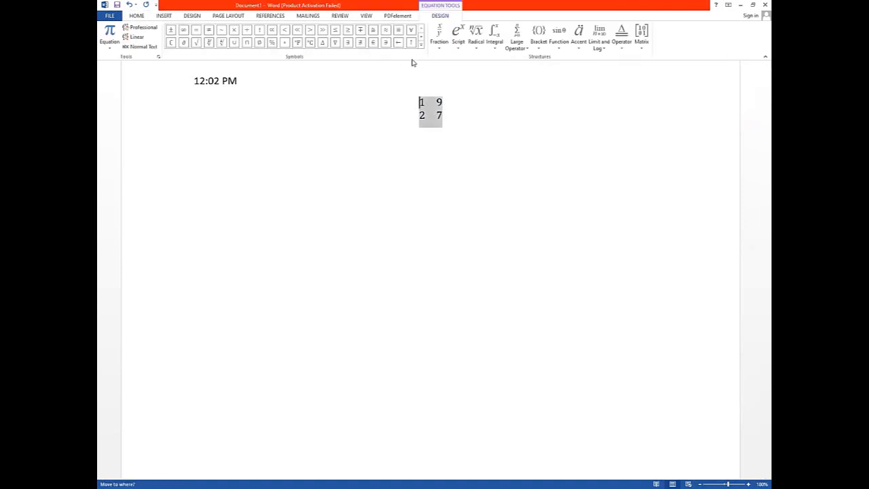
pyautogui.click(441, 96)
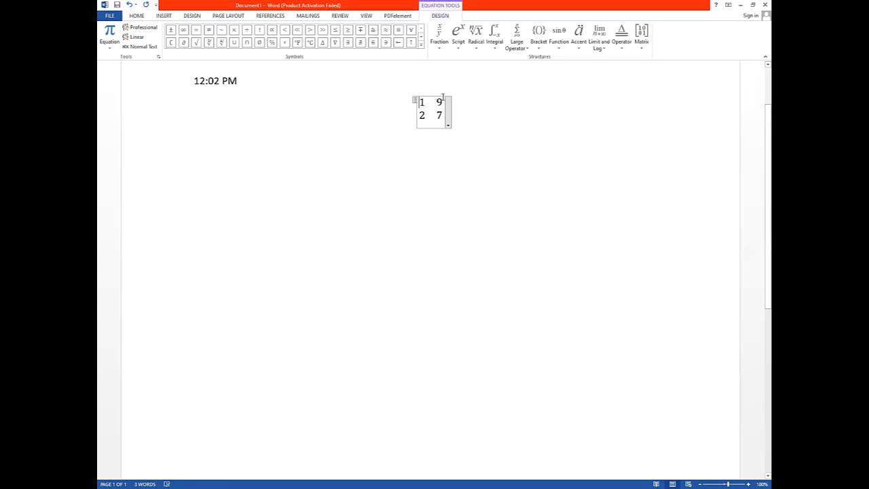
pyautogui.click(448, 125)
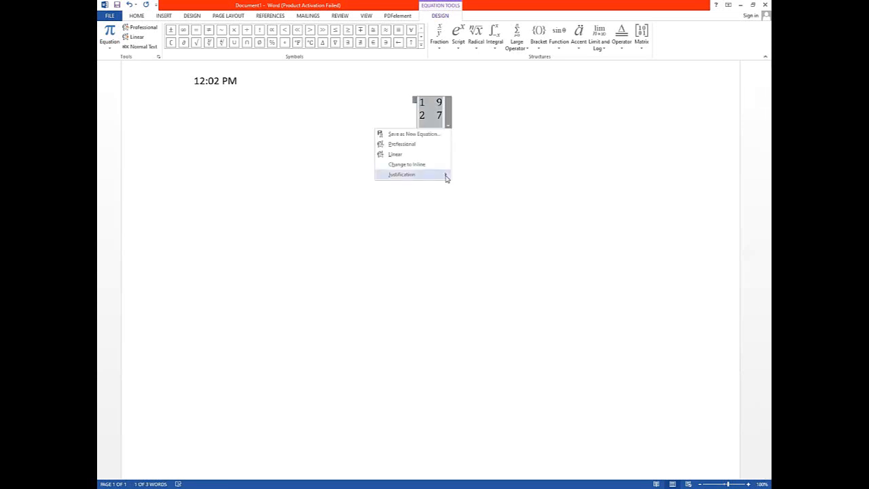
pyautogui.moveTo(446, 176)
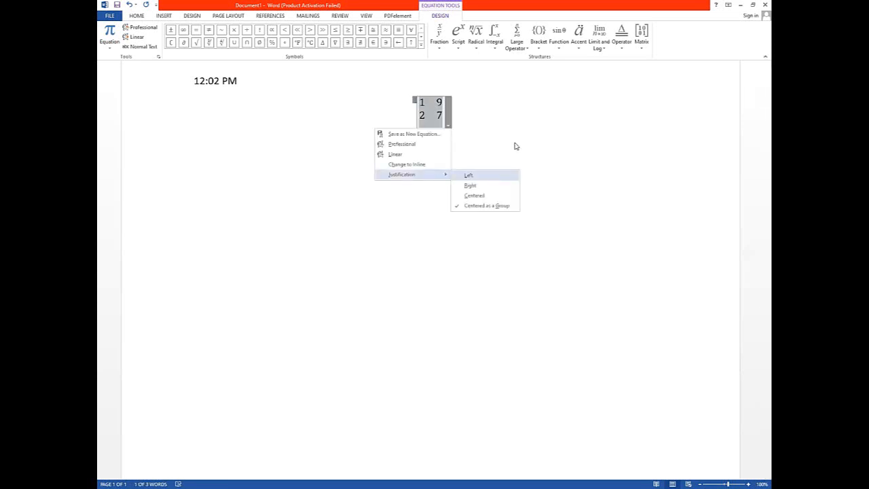
pyautogui.click(447, 126)
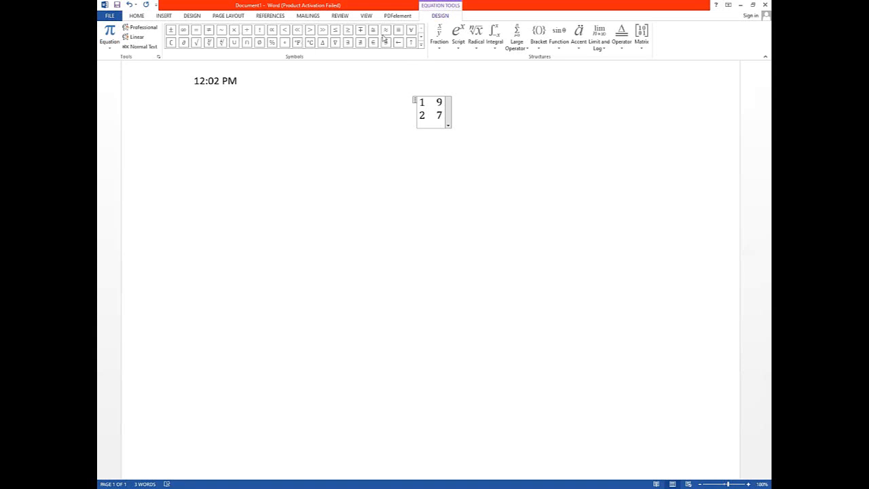
# Step: Add a greater-than sign and the common fraction Δy/Δx after the 2×2 matrix in the equation
pyautogui.click(308, 33)
pyautogui.click(477, 43)
pyautogui.click(447, 38)
pyautogui.click(446, 37)
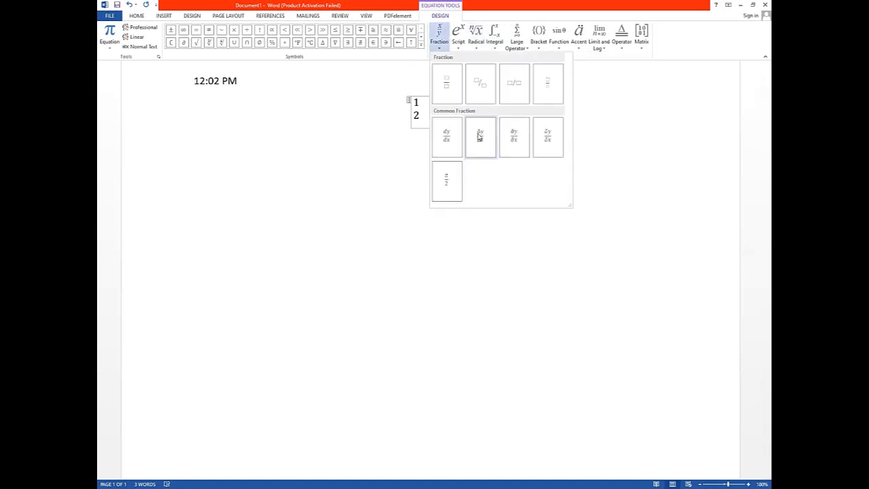
pyautogui.click(479, 136)
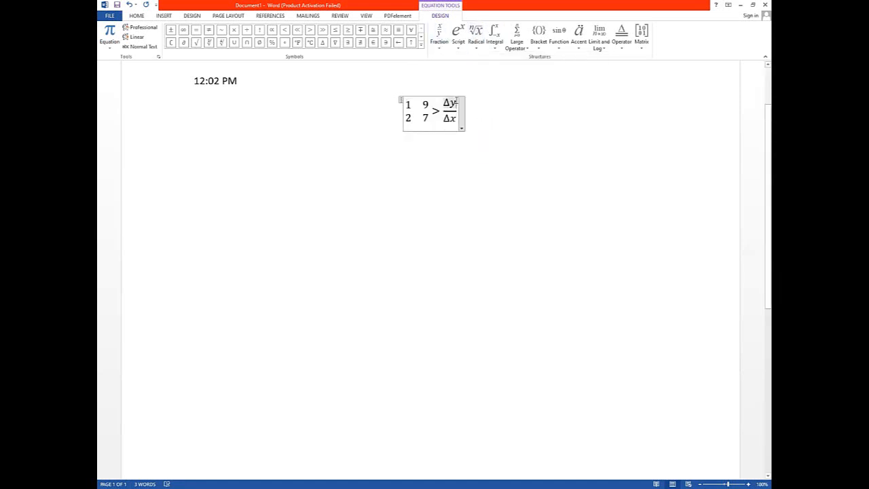
pyautogui.click(477, 171)
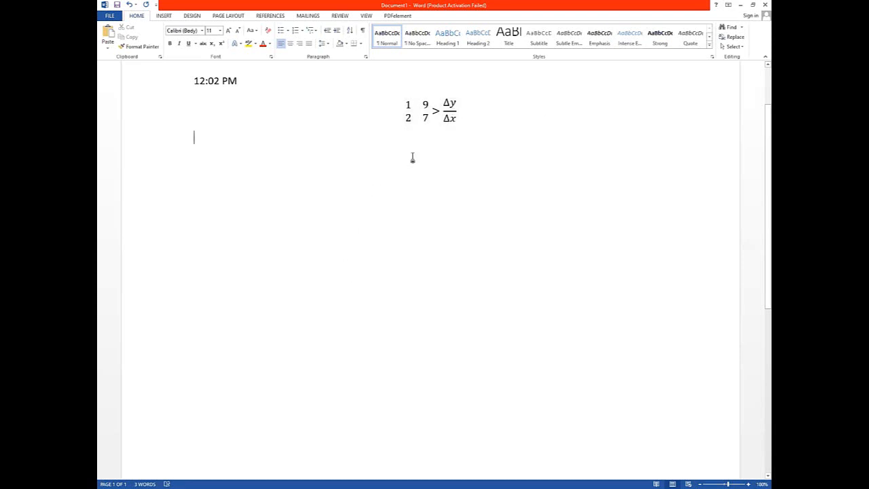
# Step: Insert a plain summation containing 5 between the matrix and the greater-than sign, with a union symbol before the 5
pyautogui.click(430, 111)
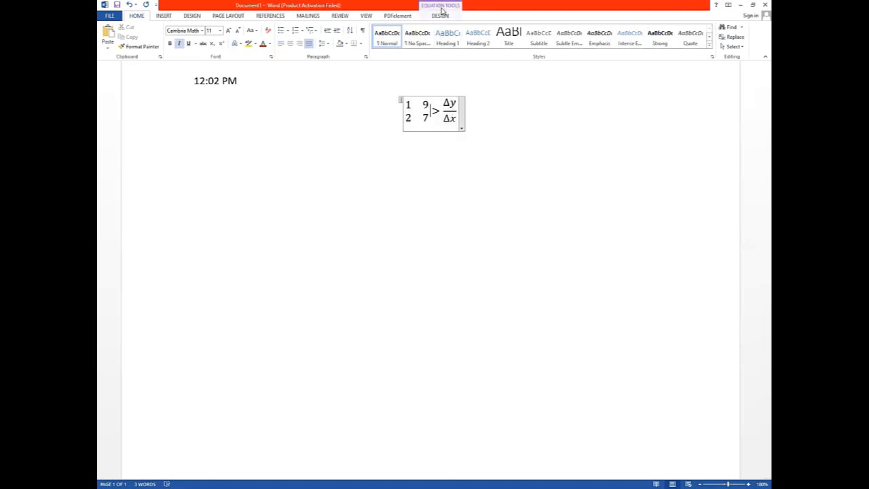
pyautogui.click(442, 11)
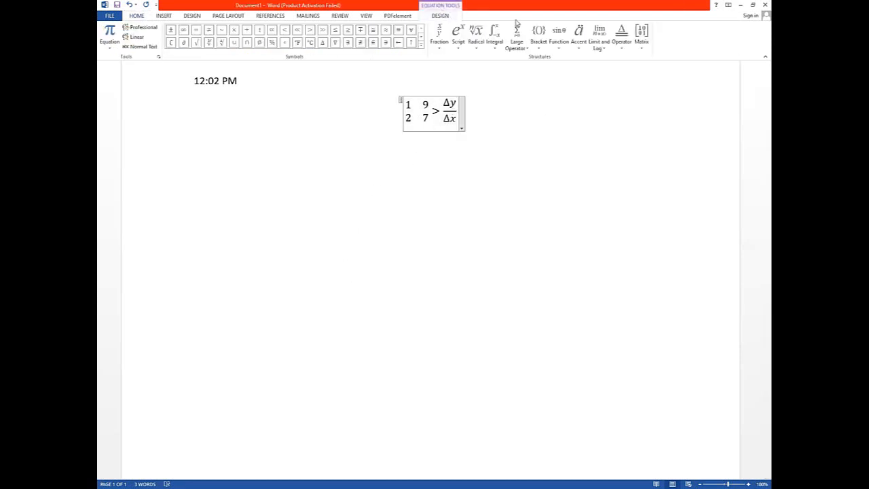
pyautogui.click(566, 44)
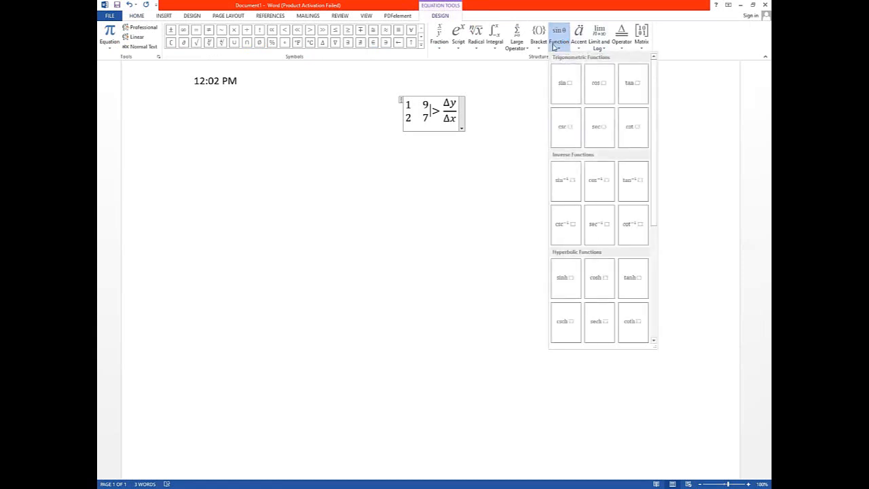
pyautogui.click(528, 49)
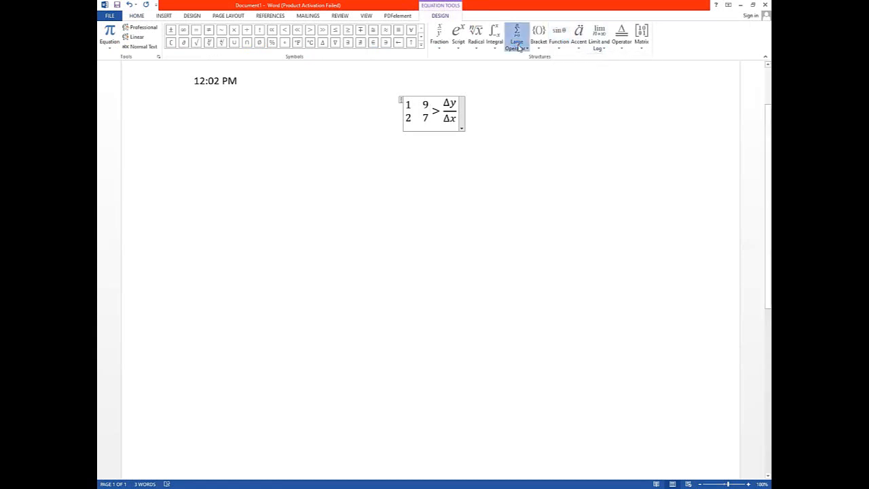
pyautogui.click(518, 47)
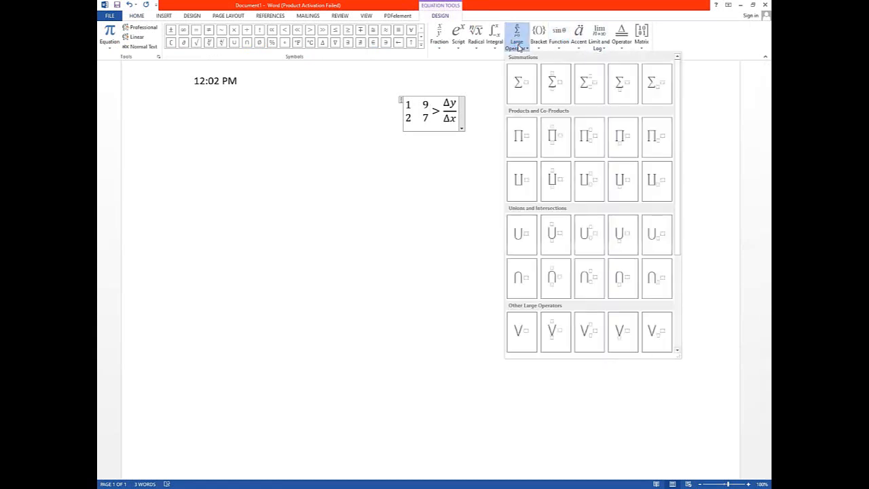
pyautogui.click(521, 81)
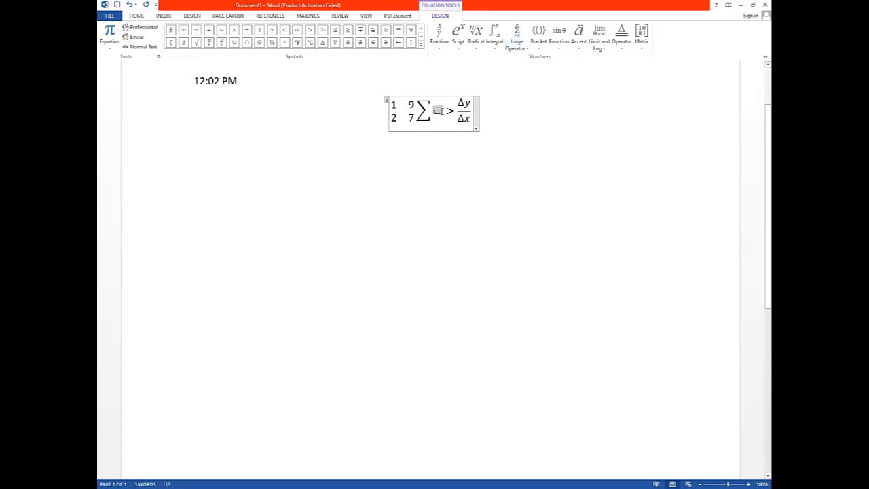
pyautogui.write('5')
pyautogui.click(494, 93)
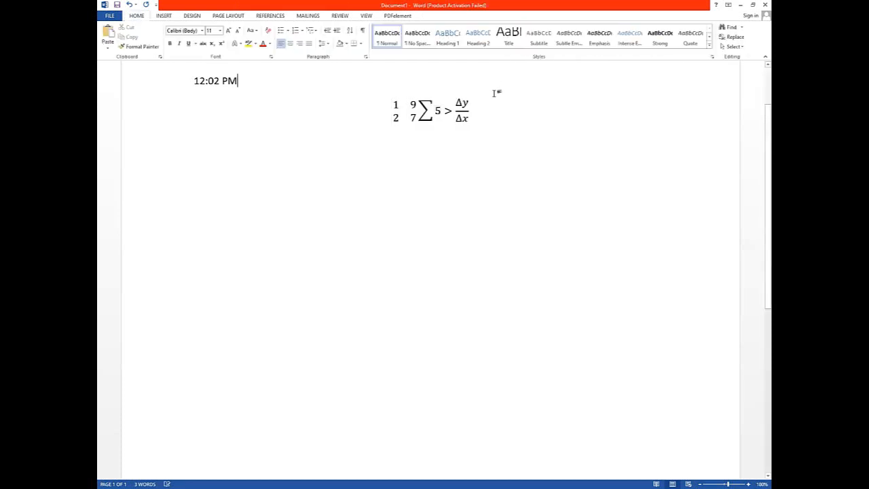
pyautogui.click(412, 112)
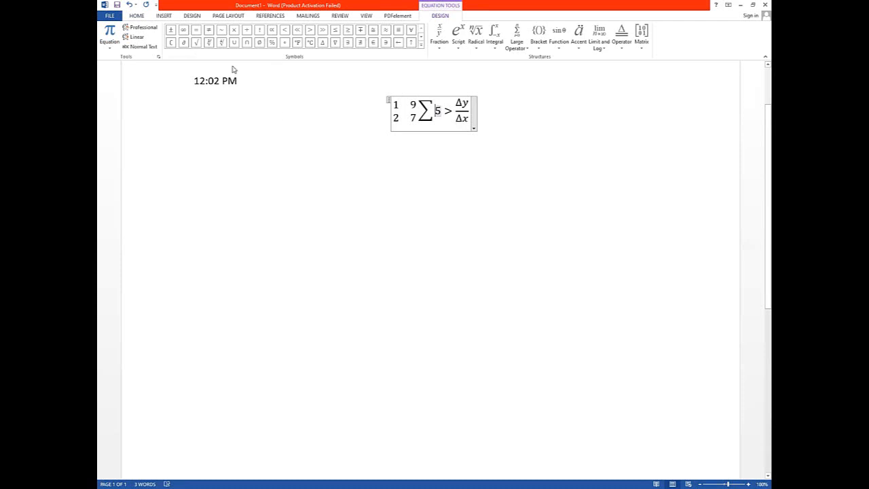
pyautogui.write('U')
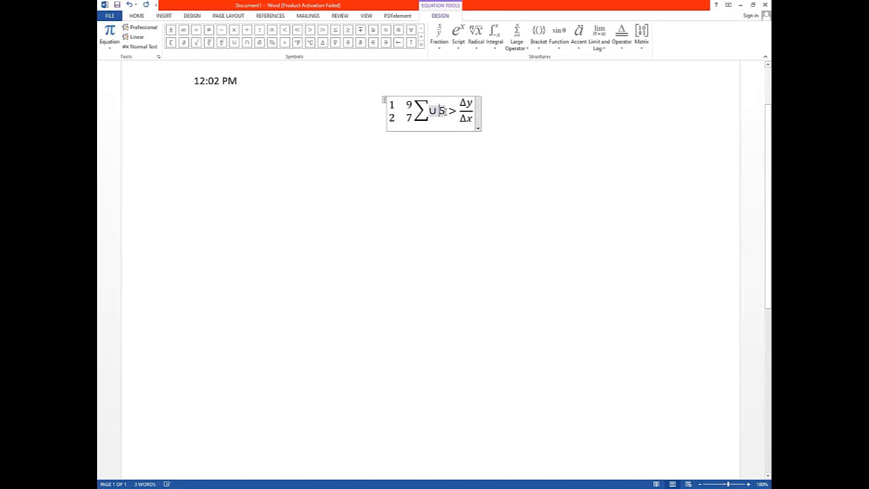
# Step: Clear the whole document and insert the built-in Pythagorean Theorem equation
pyautogui.doubleClick(444, 110)
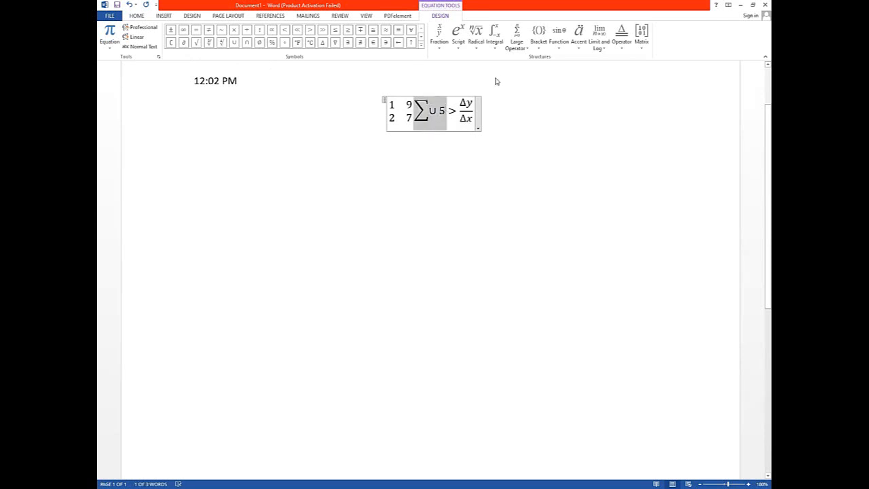
pyautogui.hotkey('ctrl', 'a')
pyautogui.press('Delete')
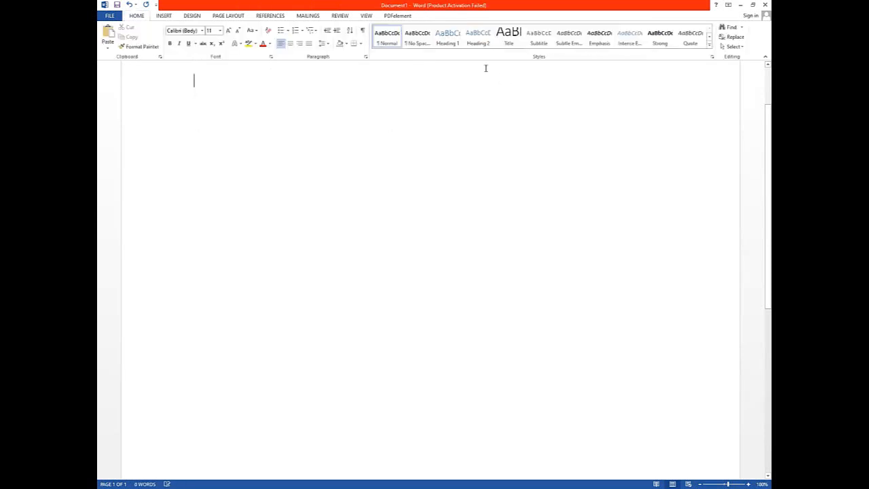
pyautogui.click(166, 17)
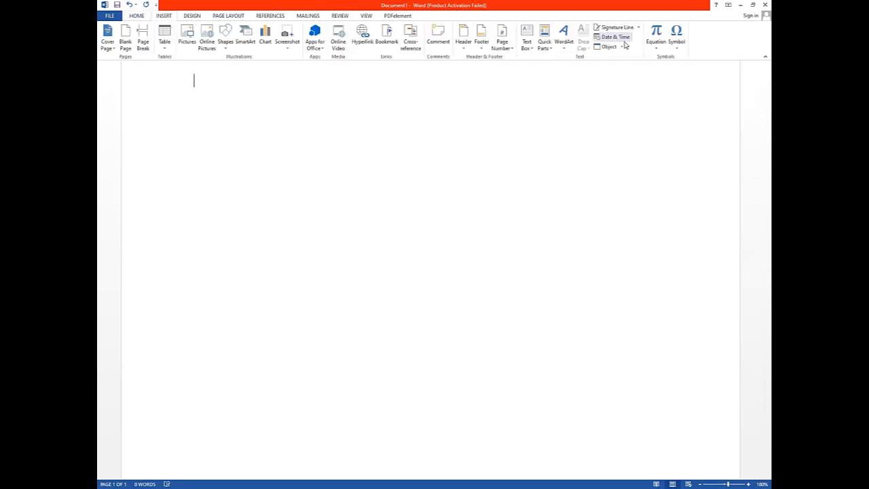
pyautogui.click(656, 47)
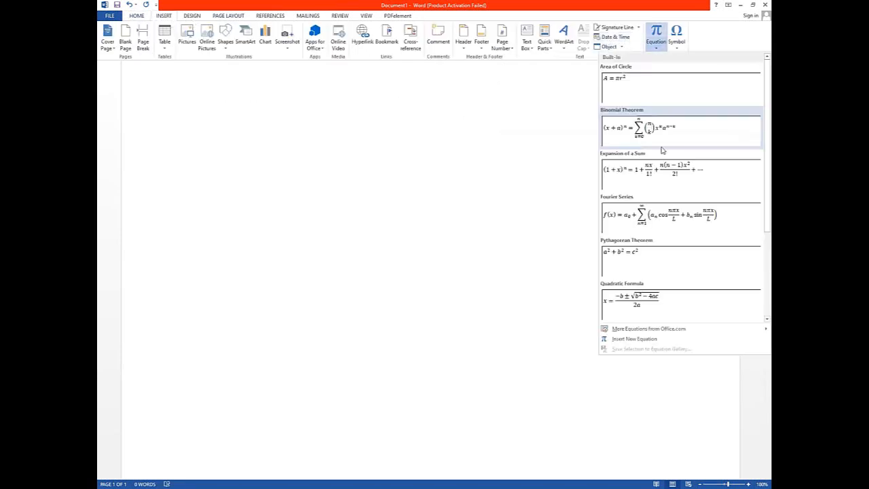
pyautogui.click(687, 247)
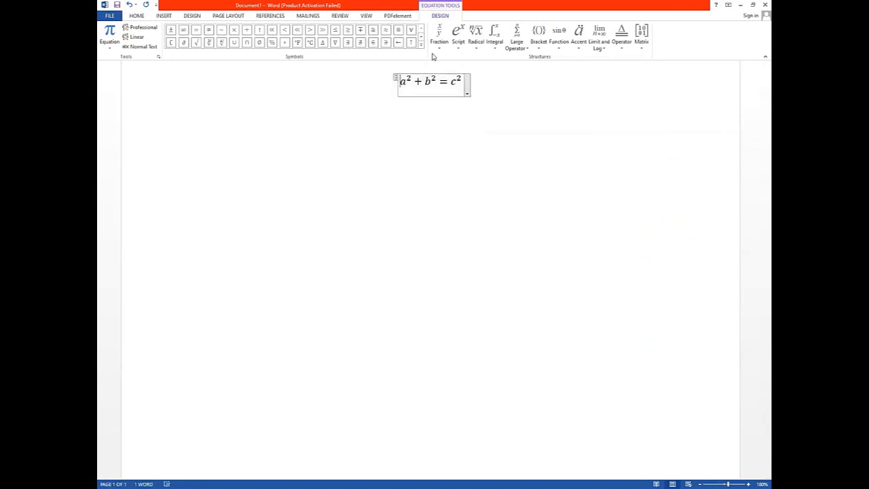
# Step: Examine the subscript and superscript structures offered for the Pythagorean equation
pyautogui.click(459, 47)
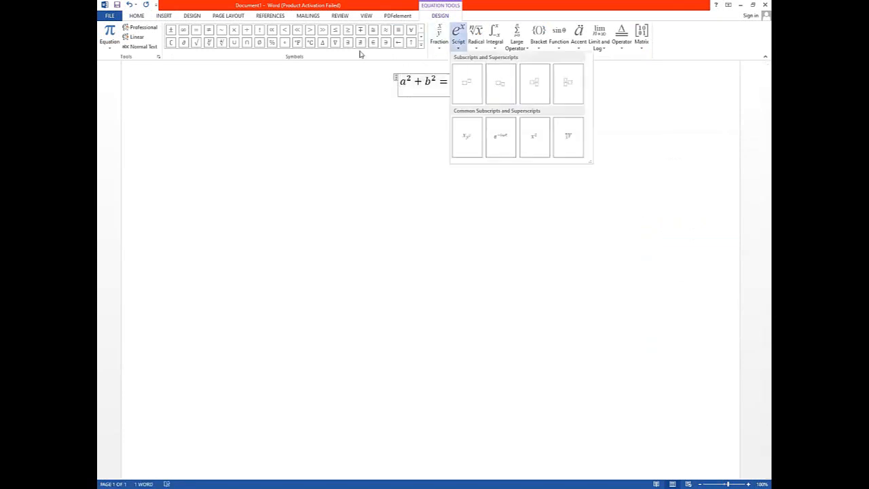
pyautogui.click(391, 128)
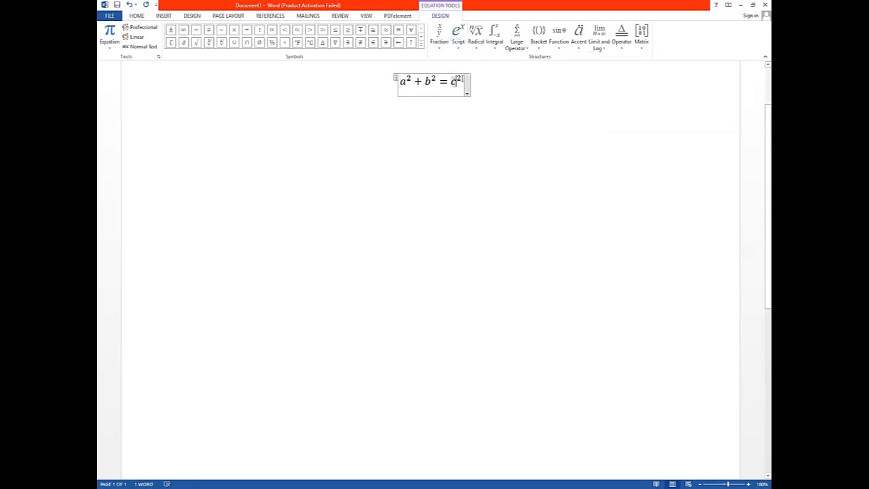
pyautogui.moveTo(456, 81); pyautogui.dragTo(408, 80)
pyautogui.click(422, 99)
pyautogui.click(455, 81)
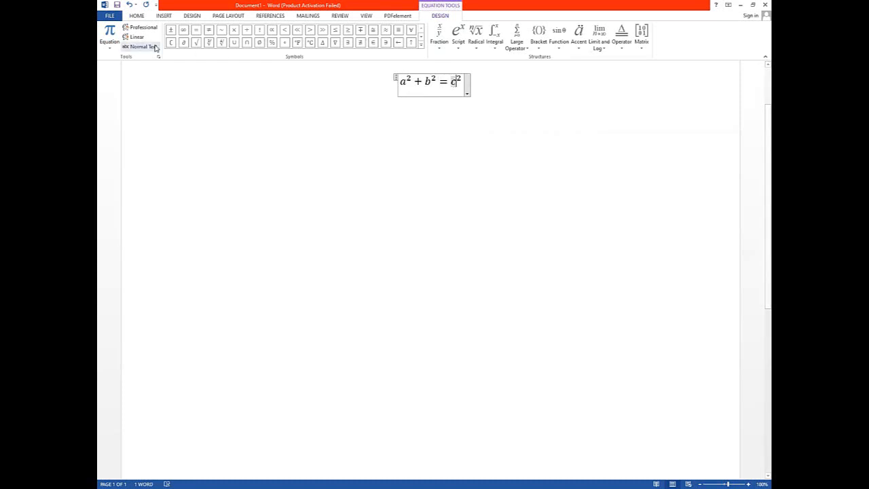
# Step: Replace the Pythagorean equation with plain text reading A with a superscript 2
pyautogui.click(137, 16)
pyautogui.click(204, 130)
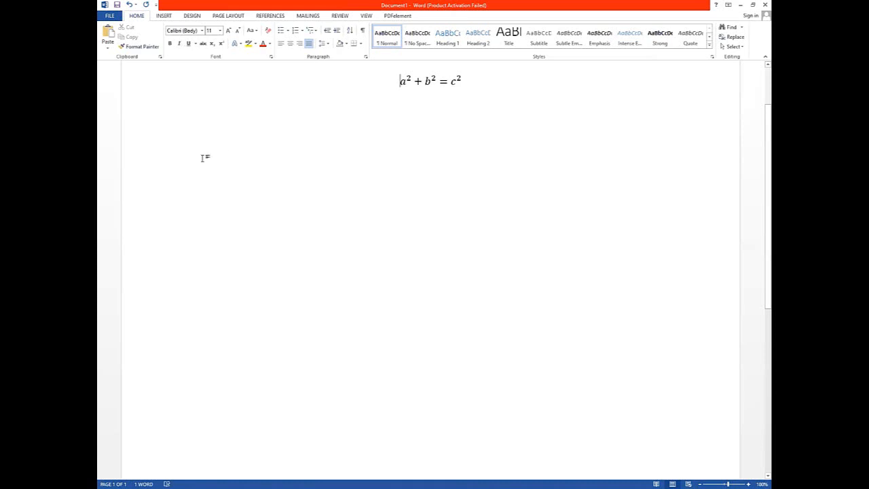
pyautogui.write('A')
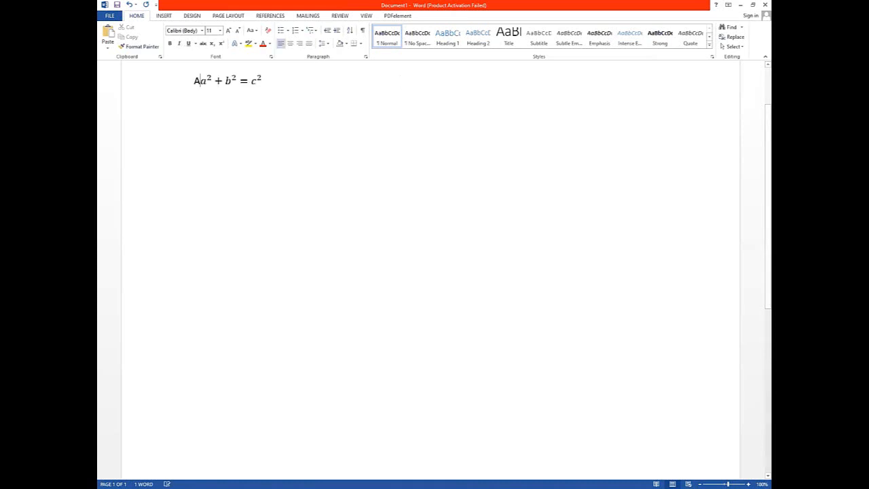
pyautogui.click(263, 91)
pyautogui.press('BackSpace')
pyautogui.press('BackSpace')
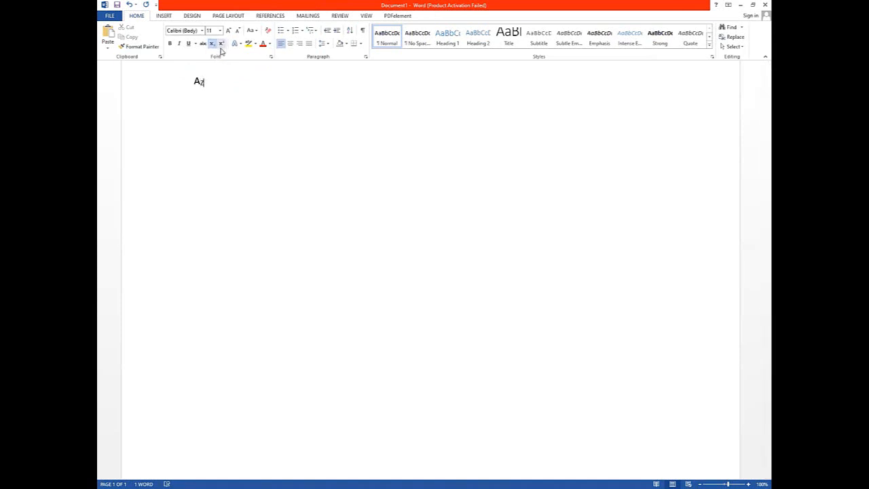
pyautogui.click(221, 42)
pyautogui.write('2')
# Step: Insert a new equation containing an up arrow (↑) directly after A²
pyautogui.click(160, 16)
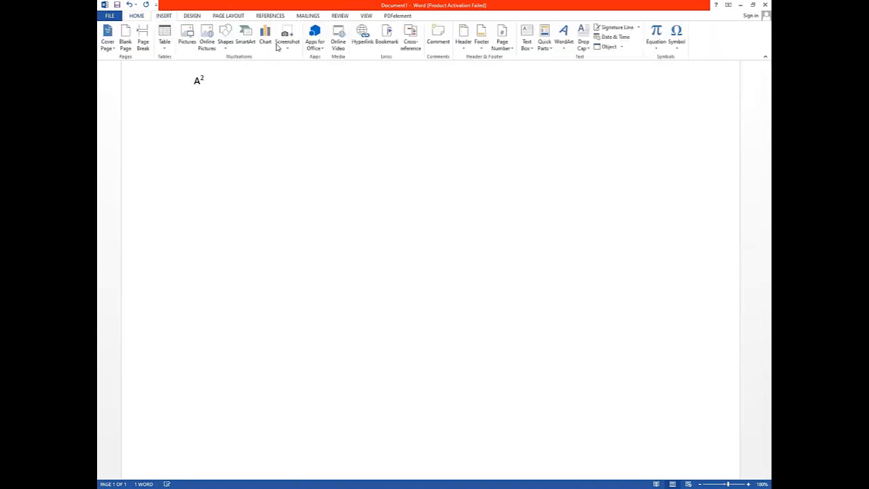
pyautogui.click(658, 48)
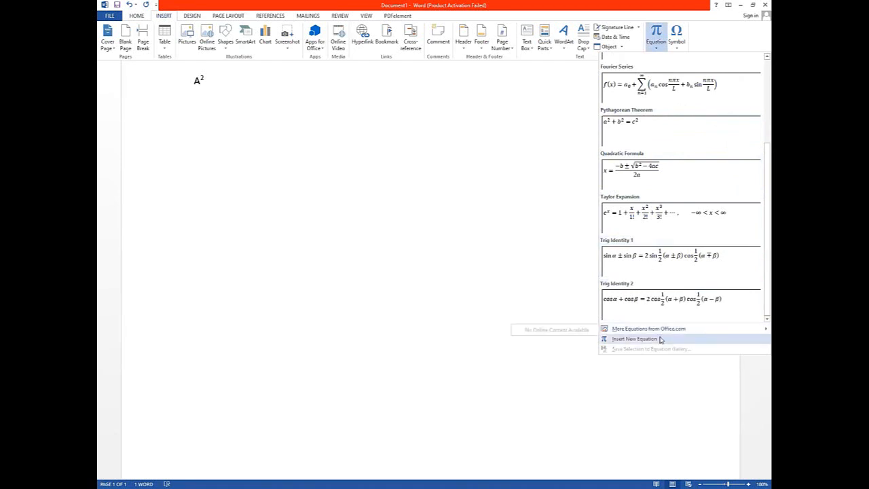
pyautogui.click(634, 338)
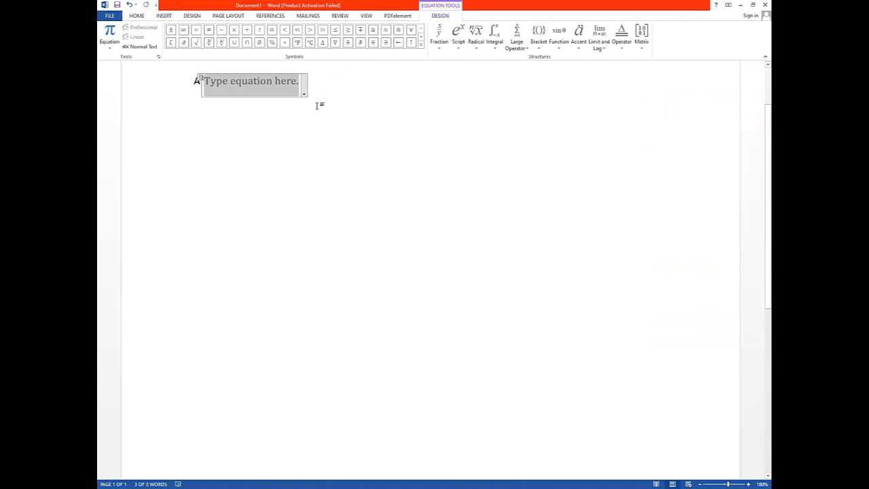
pyautogui.click(494, 39)
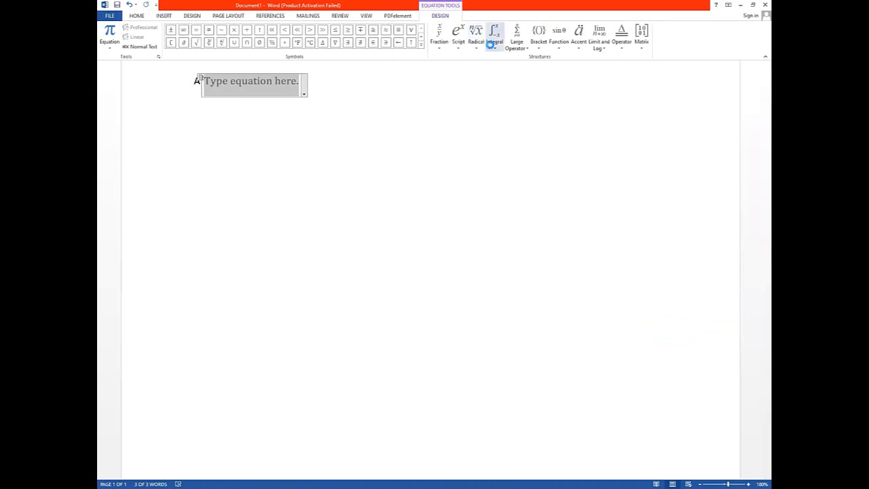
pyautogui.click(421, 43)
pyautogui.click(411, 42)
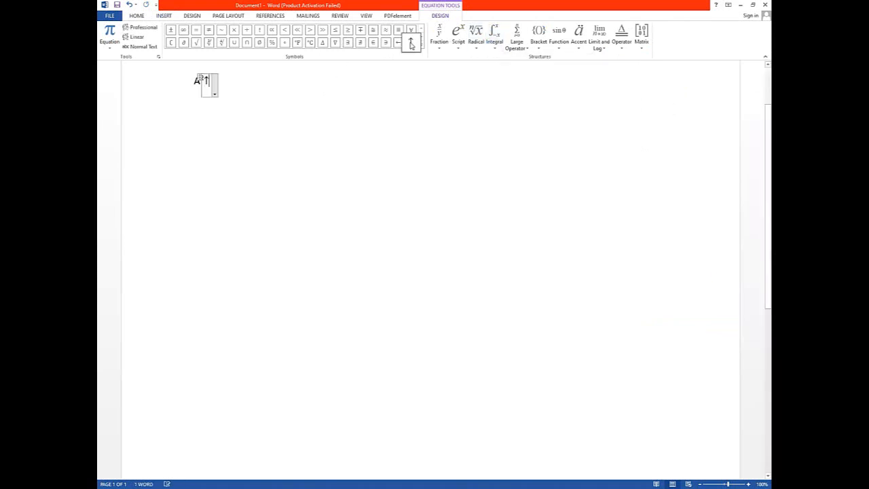
pyautogui.click(292, 97)
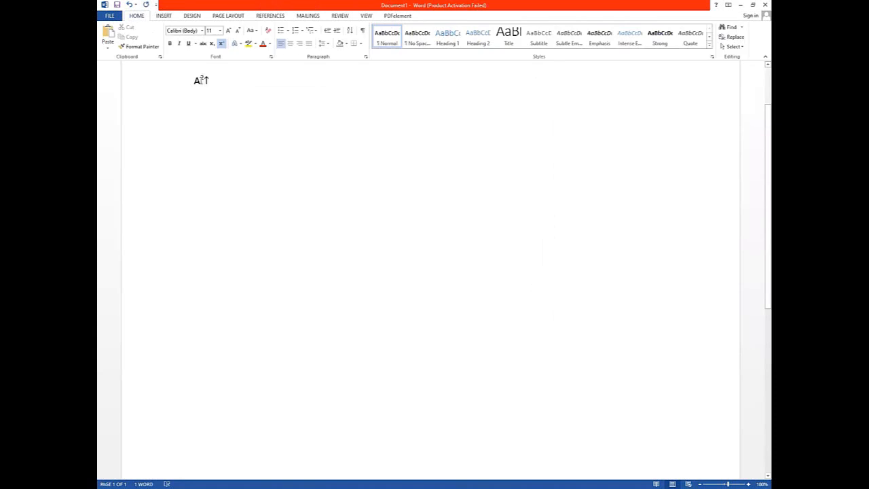
# Step: Insert the capital letter F symbol twice after the up arrow, using the normal text font
pyautogui.click(163, 15)
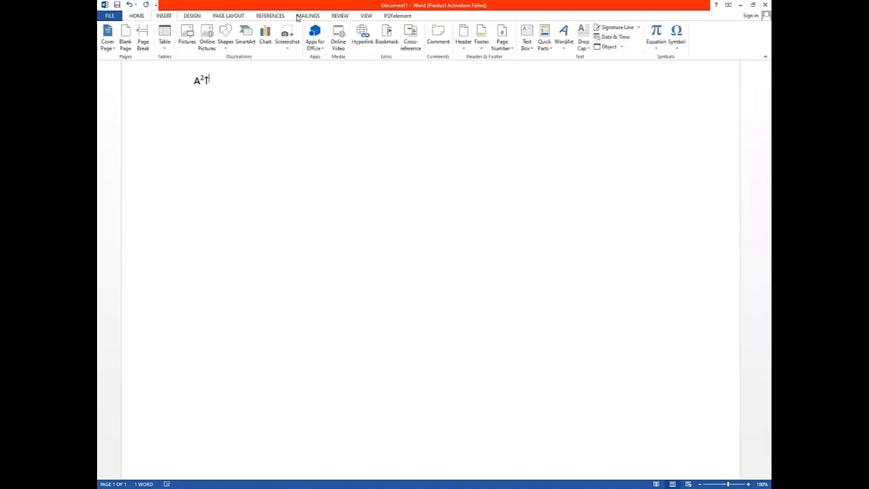
pyautogui.click(676, 37)
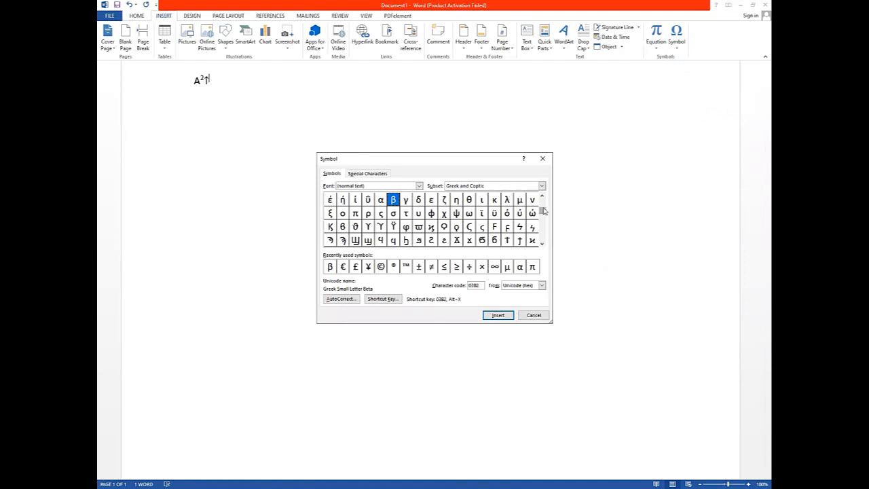
pyautogui.moveTo(542, 211); pyautogui.dragTo(543, 251)
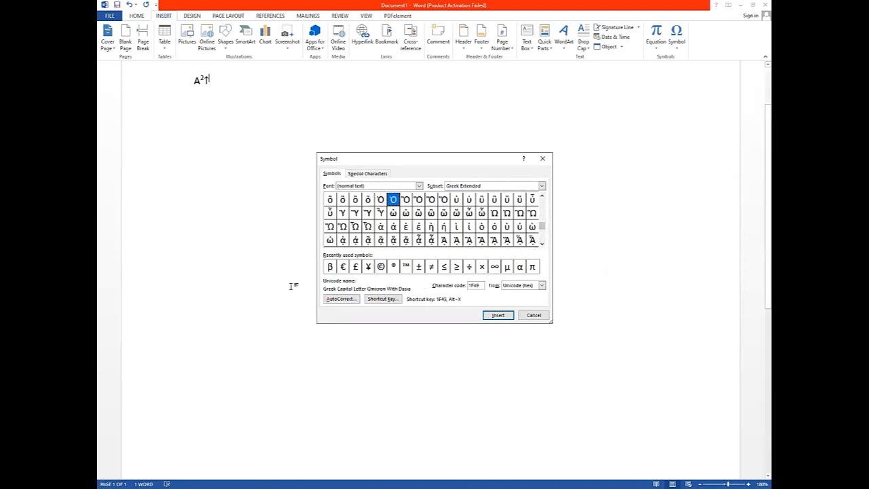
pyautogui.click(419, 185)
pyautogui.click(397, 205)
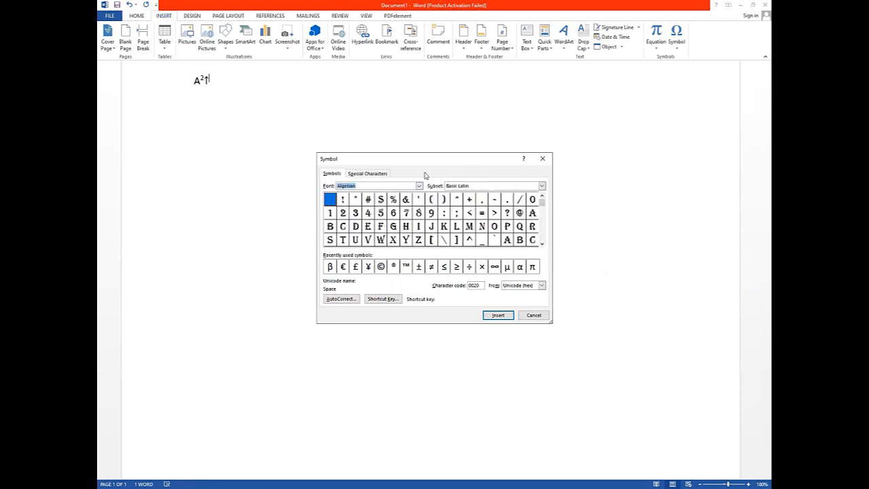
pyautogui.click(418, 186)
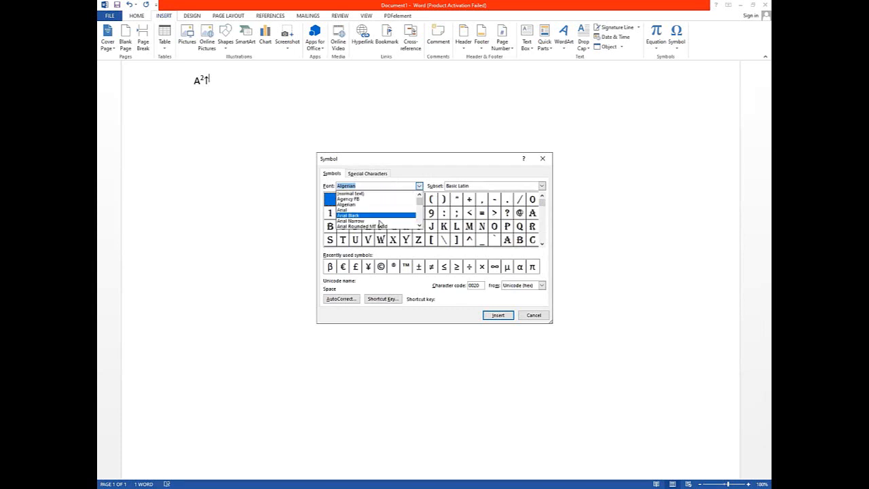
pyautogui.click(393, 194)
pyautogui.click(385, 226)
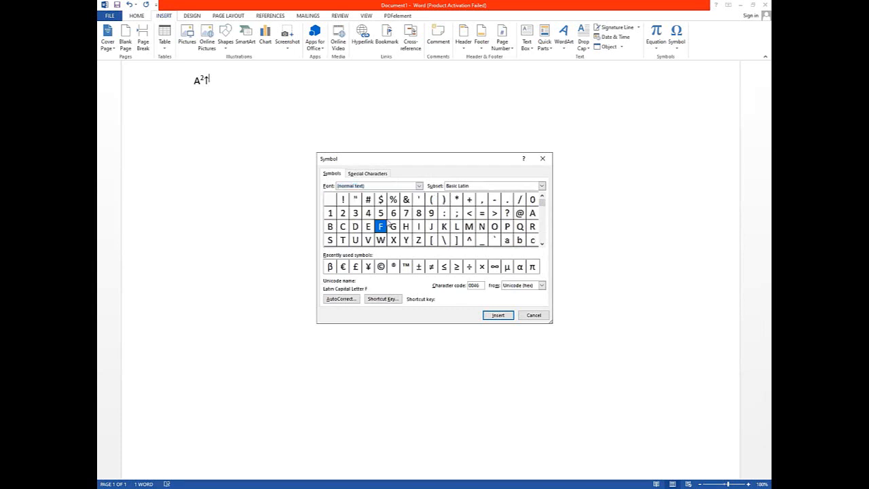
pyautogui.click(483, 313)
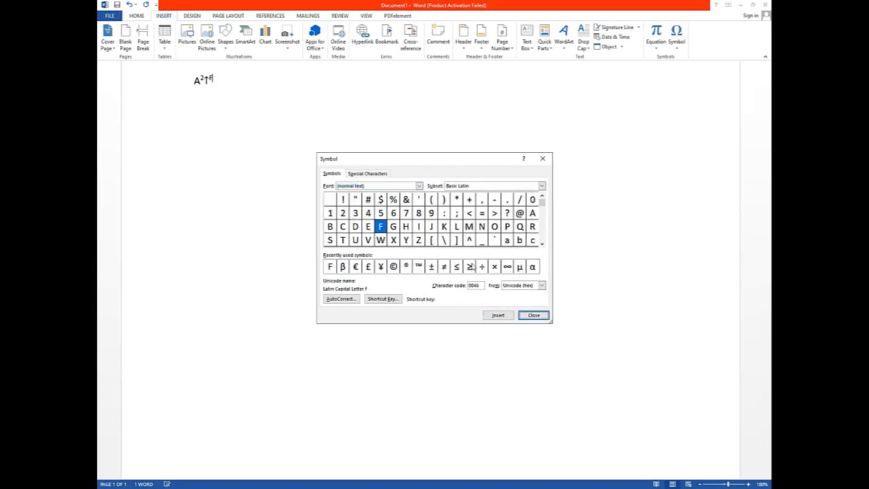
pyautogui.click(497, 315)
# Step: Examine the Spacing Modifier Letters offered in the Algerian symbol font without inserting any of them
pyautogui.click(418, 186)
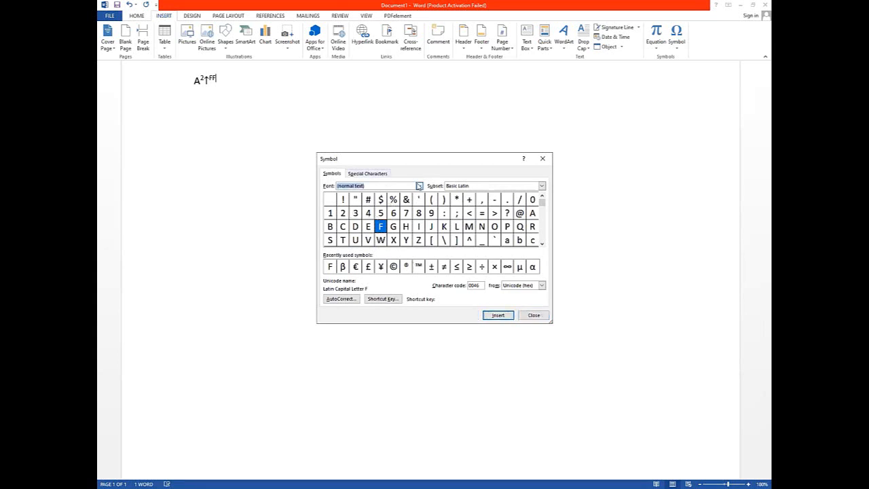
pyautogui.click(419, 185)
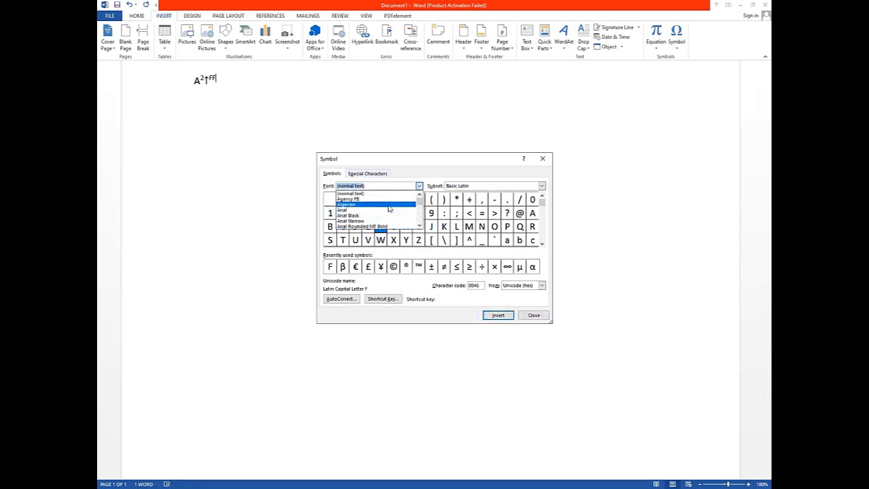
pyautogui.click(388, 208)
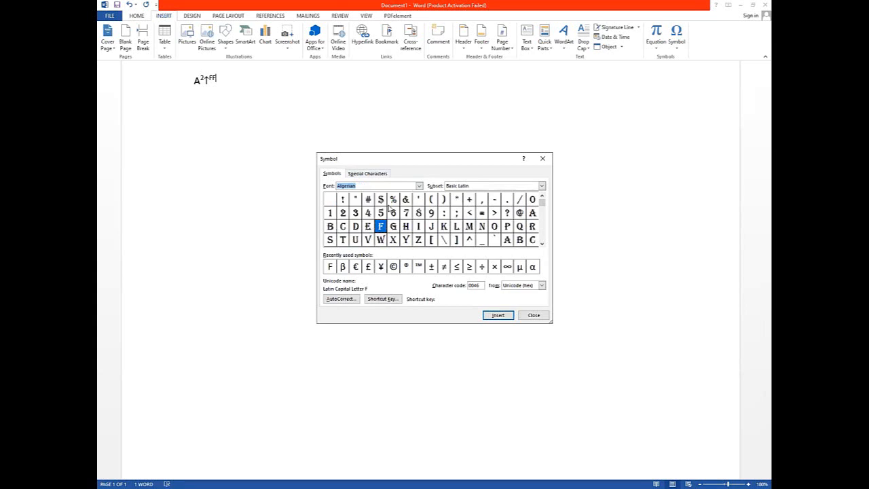
pyautogui.click(473, 187)
pyautogui.click(505, 214)
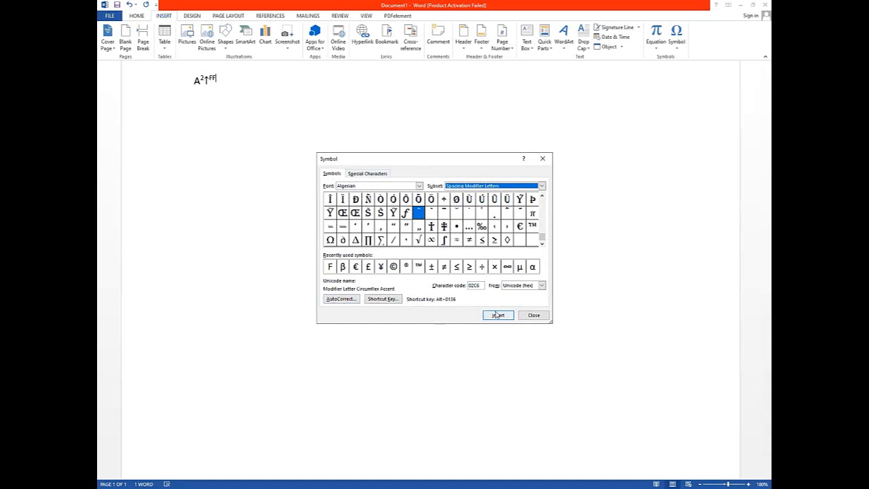
pyautogui.click(524, 316)
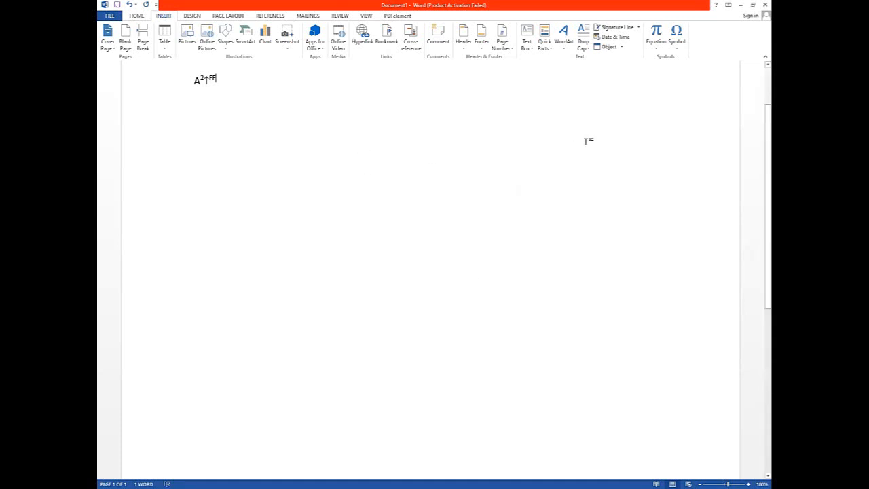
# Step: Replace the entire A²↑FF line with a capital X symbol in the Poppins Thin font
pyautogui.moveTo(252, 93); pyautogui.dragTo(209, 81)
pyautogui.click(217, 81)
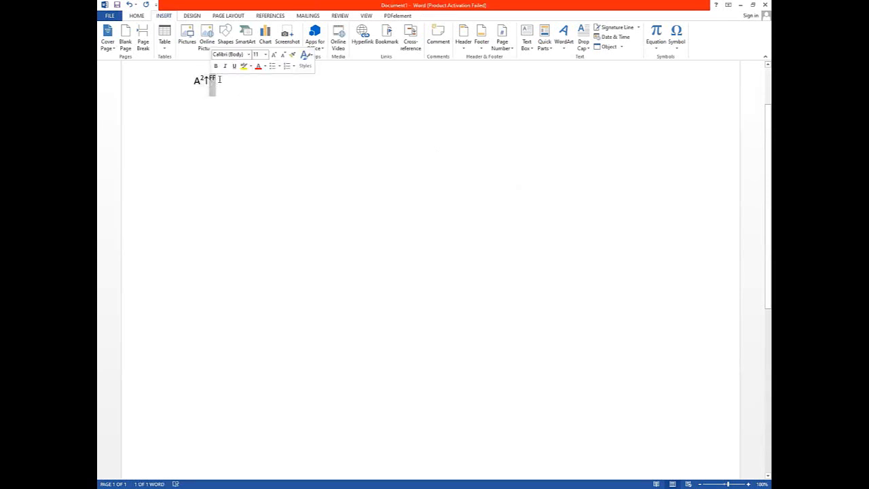
pyautogui.click(220, 81)
pyautogui.click(183, 80)
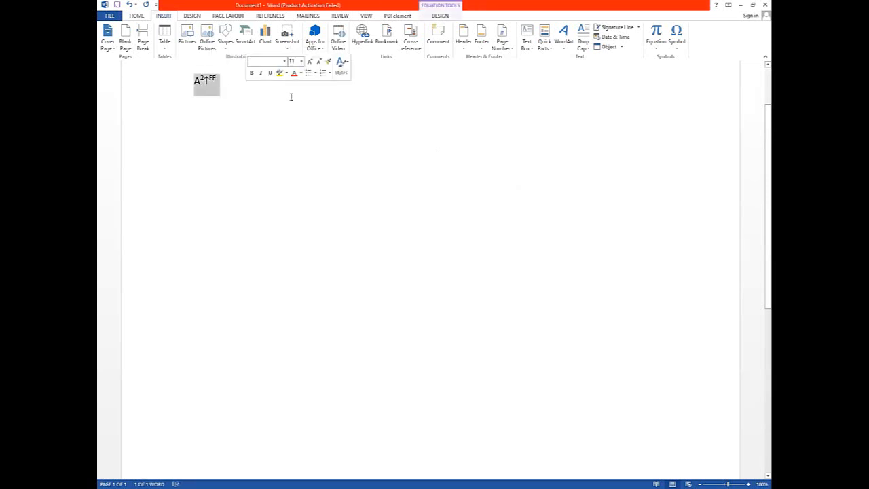
pyautogui.click(682, 49)
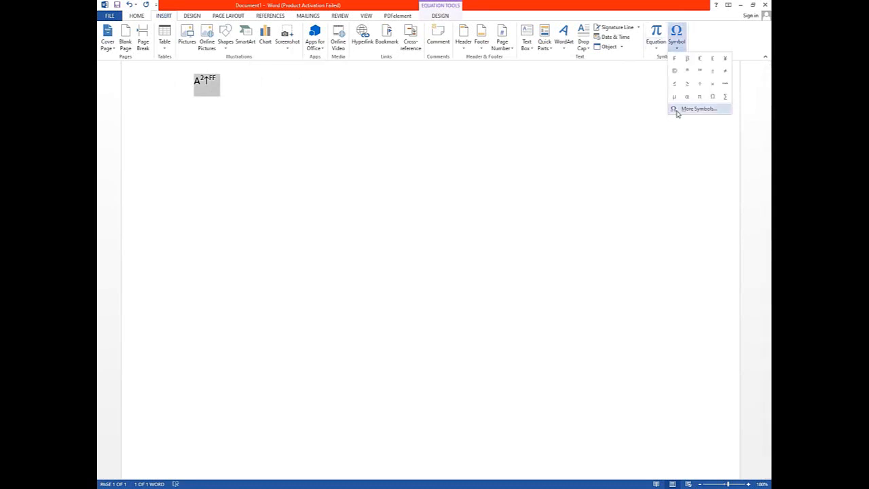
pyautogui.click(675, 109)
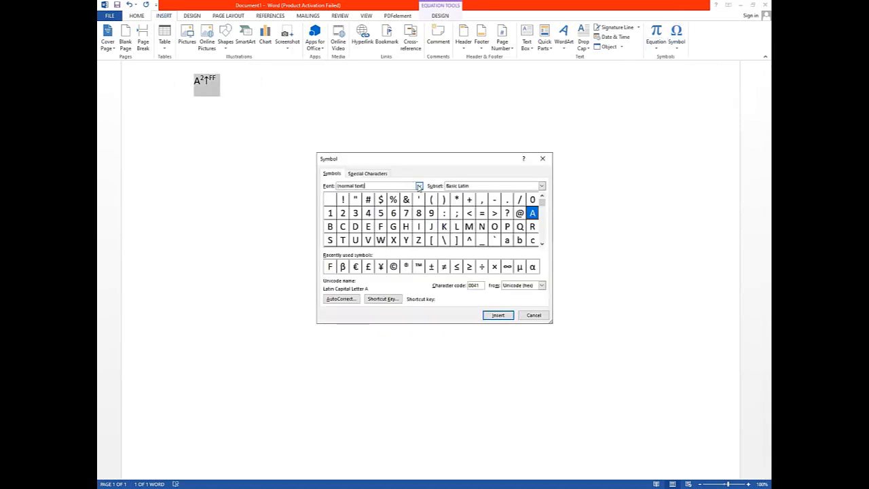
pyautogui.click(418, 185)
pyautogui.scroll(-20, 377, 214)
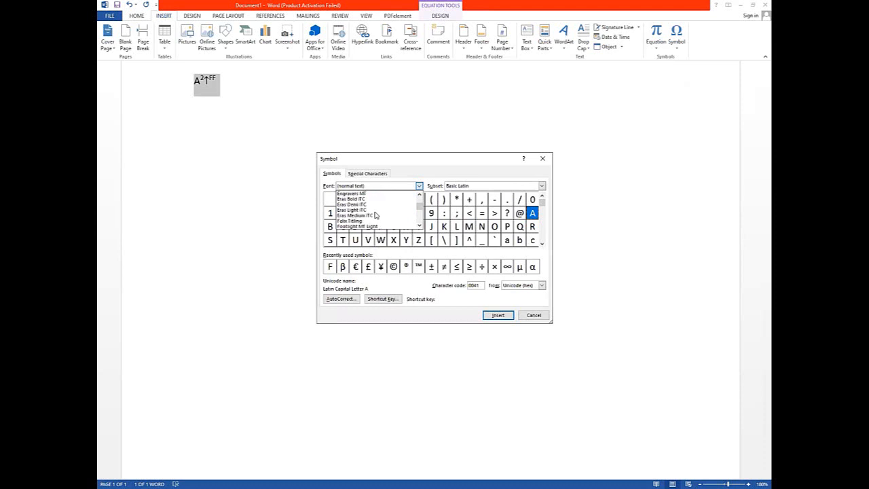
pyautogui.scroll(-20, 382, 209)
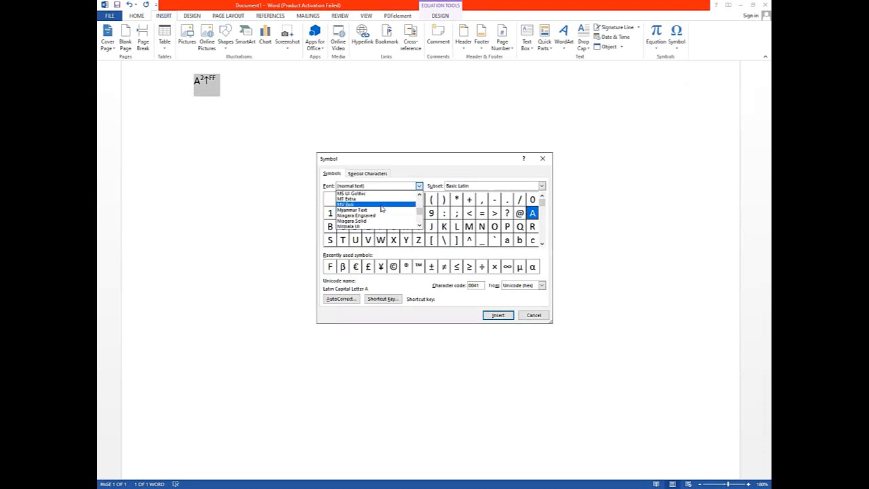
pyautogui.scroll(-3, 377, 203)
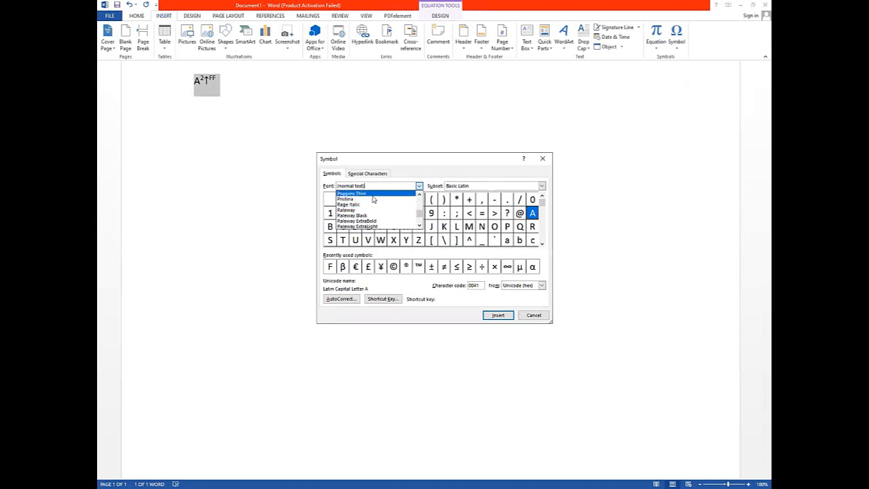
pyautogui.click(372, 194)
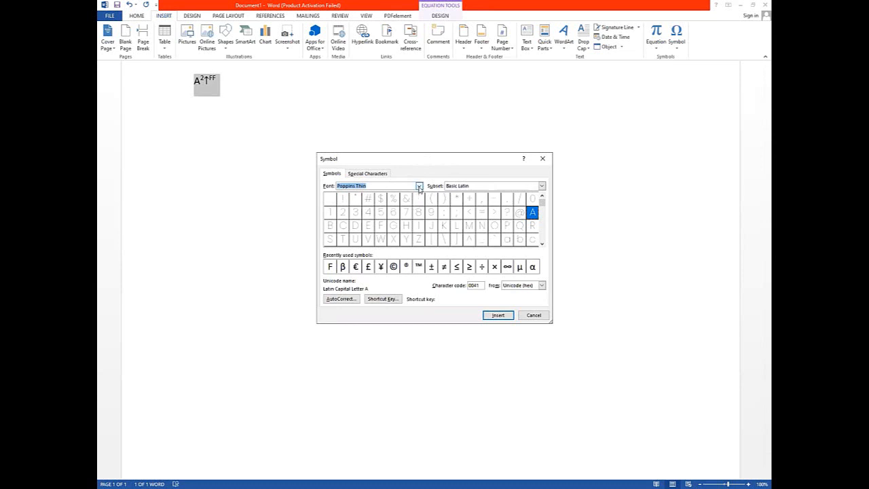
pyautogui.click(393, 240)
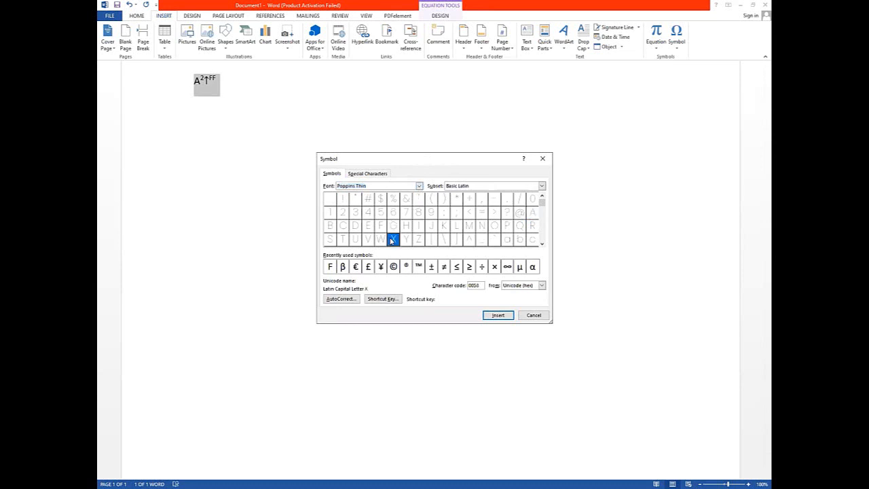
pyautogui.click(498, 315)
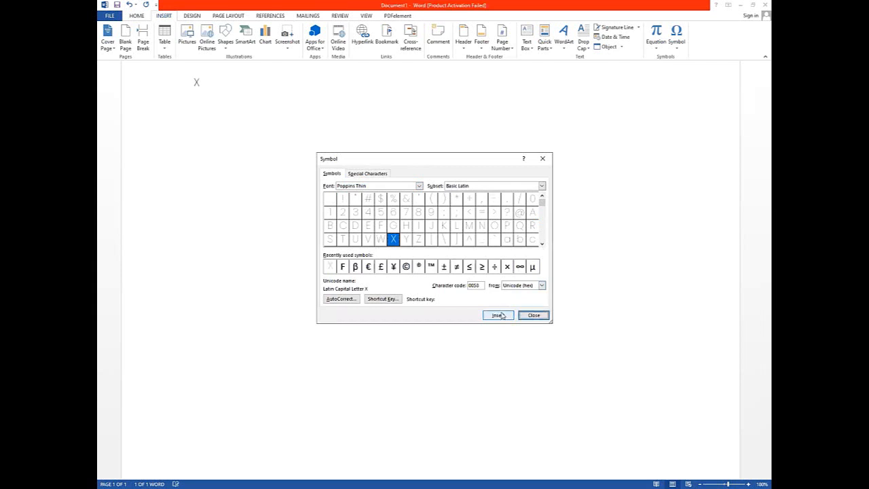
# Step: Insert the less-than-or-equal symbol (≤) from the recently used symbols after the X and finish inserting symbols
pyautogui.click(475, 272)
pyautogui.click(508, 318)
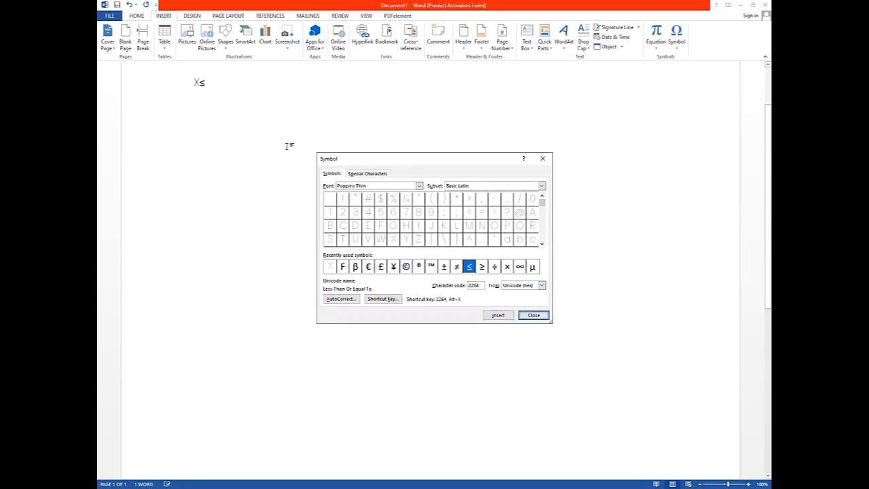
pyautogui.click(443, 239)
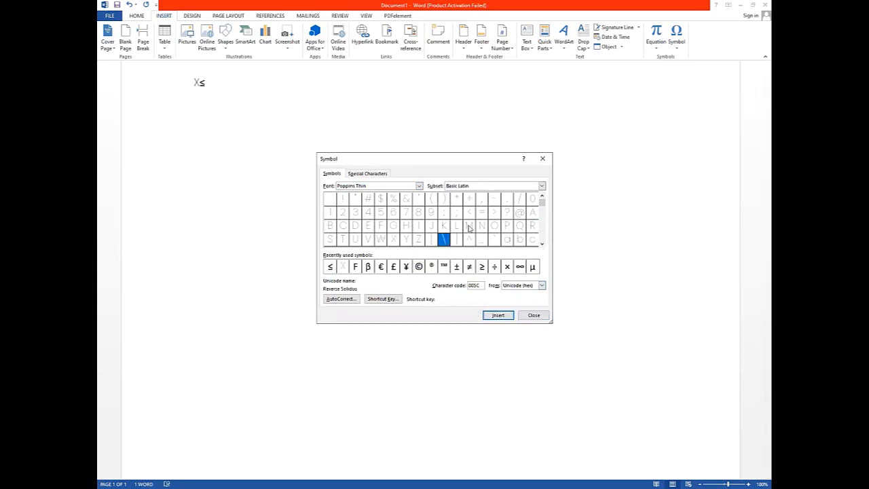
pyautogui.click(542, 186)
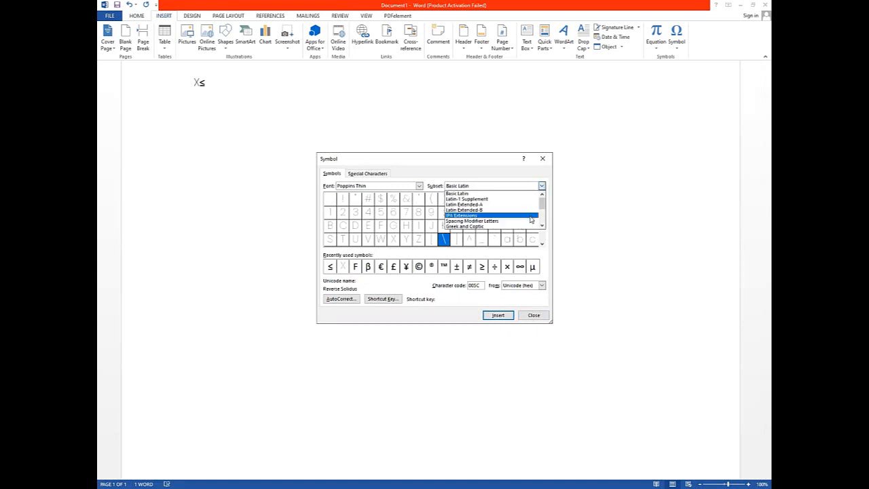
pyautogui.click(534, 316)
pyautogui.click(534, 315)
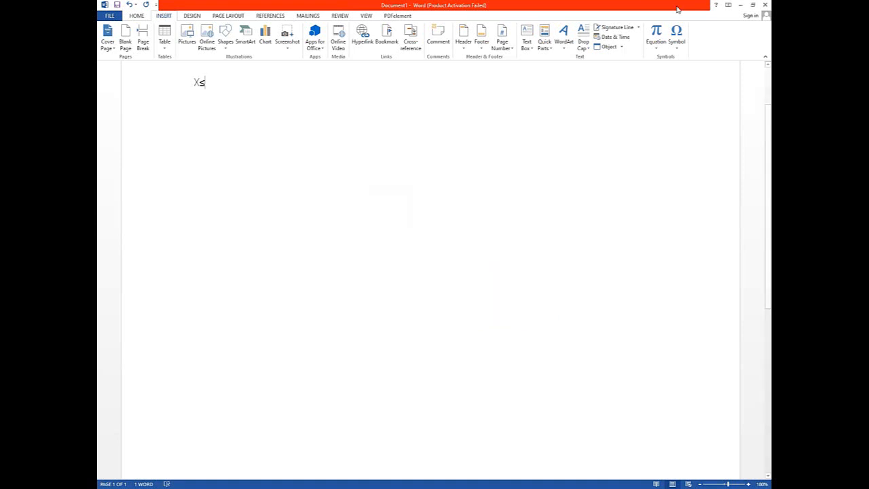
# Step: Delete the X≤ symbols so that the document is empty
pyautogui.click(194, 16)
pyautogui.click(164, 15)
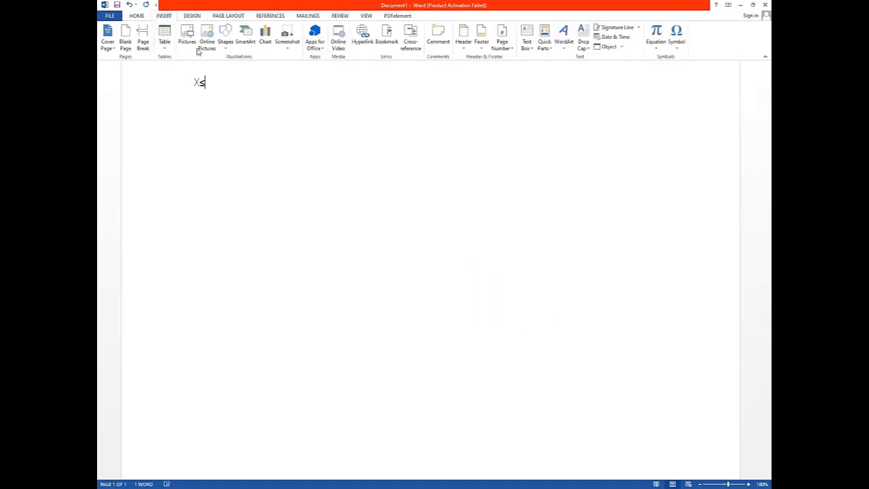
pyautogui.moveTo(207, 85); pyautogui.dragTo(182, 92)
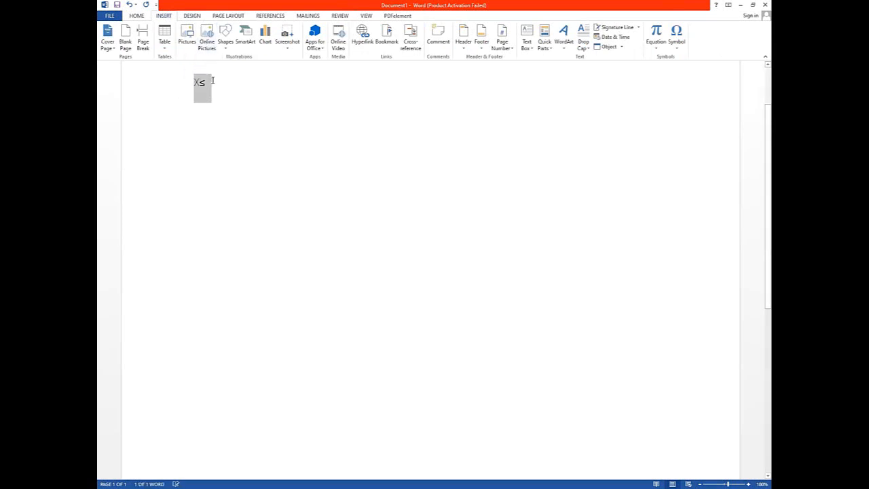
pyautogui.press('Delete')
# Step: Apply the Banded theme to the empty document
pyautogui.click(184, 17)
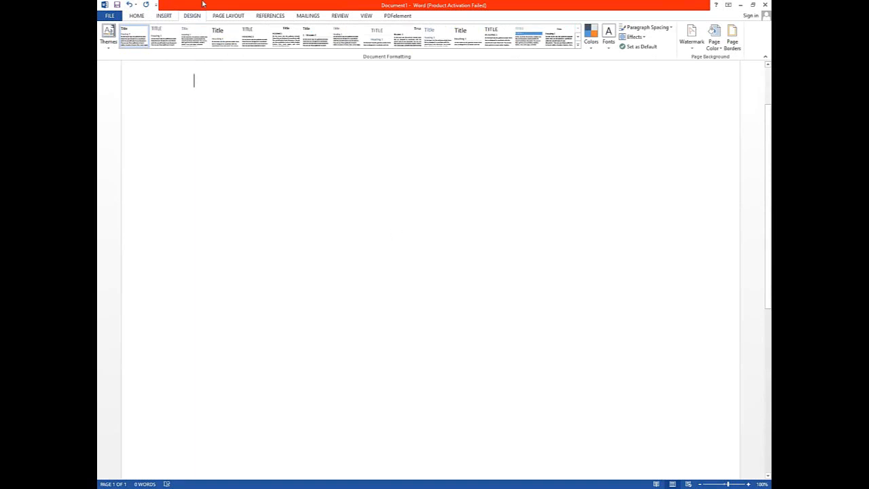
pyautogui.click(157, 16)
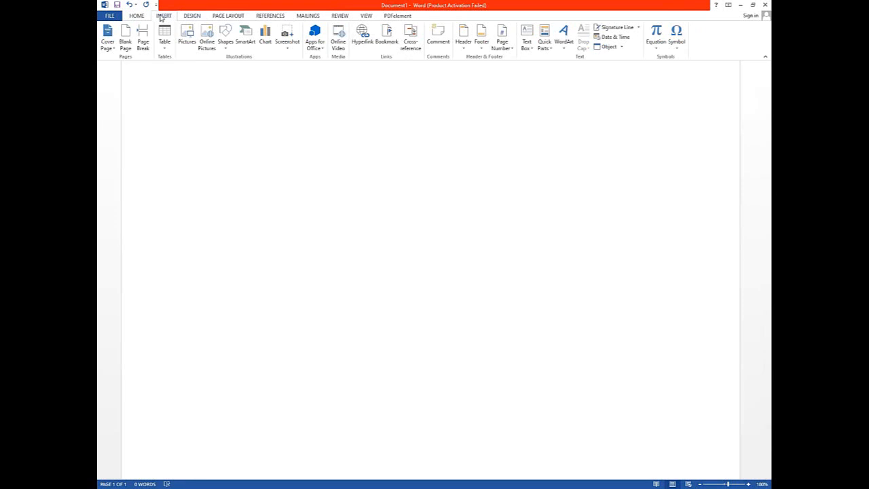
pyautogui.scroll(-1, 190, 29)
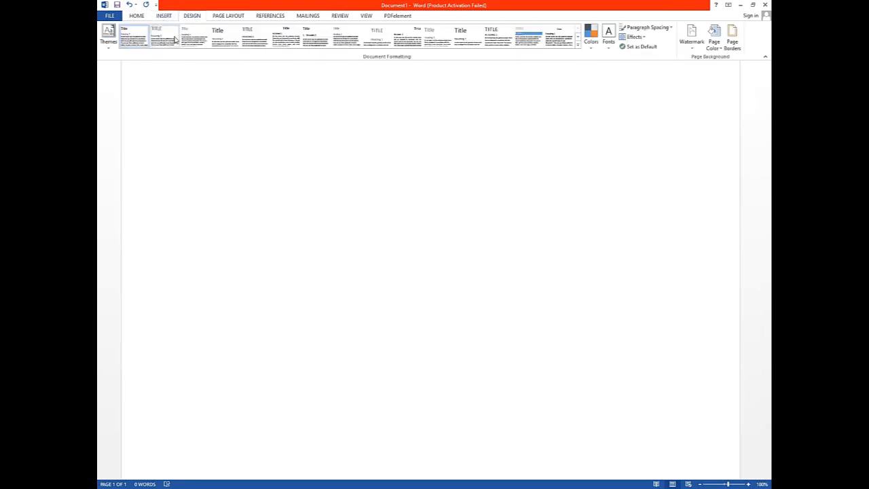
pyautogui.click(111, 45)
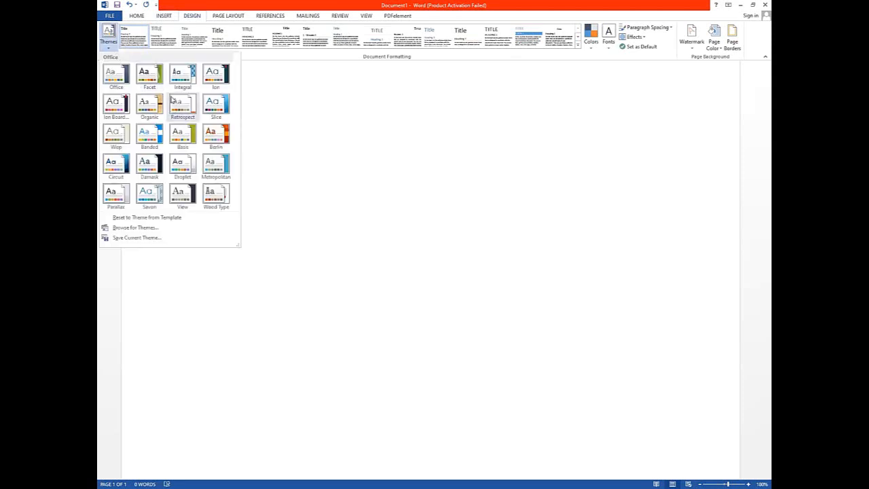
pyautogui.click(154, 138)
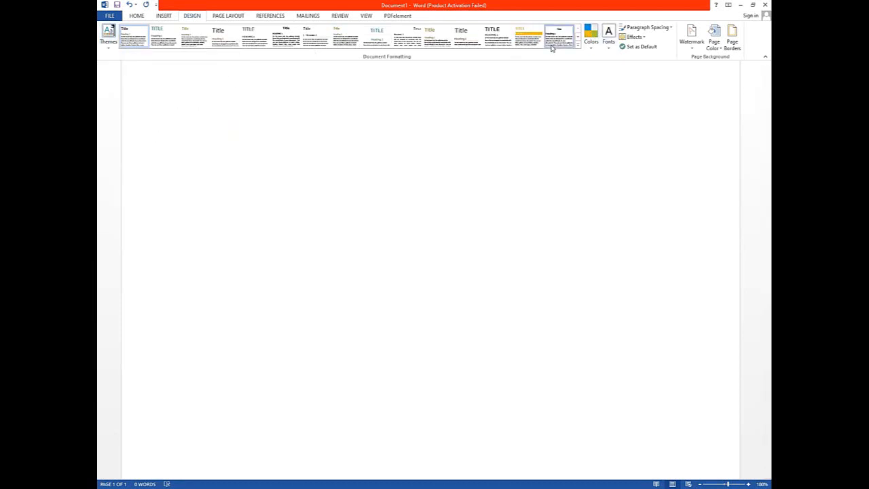
# Step: Apply the style set with the large plain dark title, just before the bold all-caps one, keeping the document empty
pyautogui.click(468, 41)
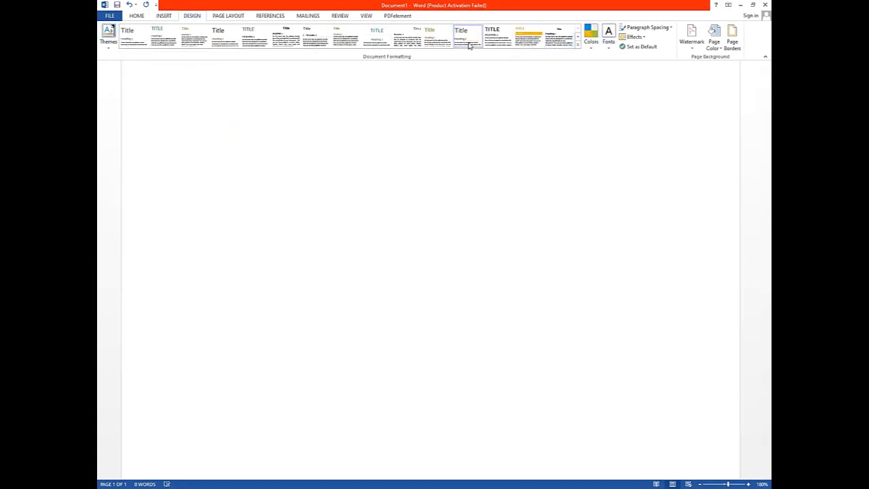
pyautogui.write('C')
pyautogui.press('Delete')
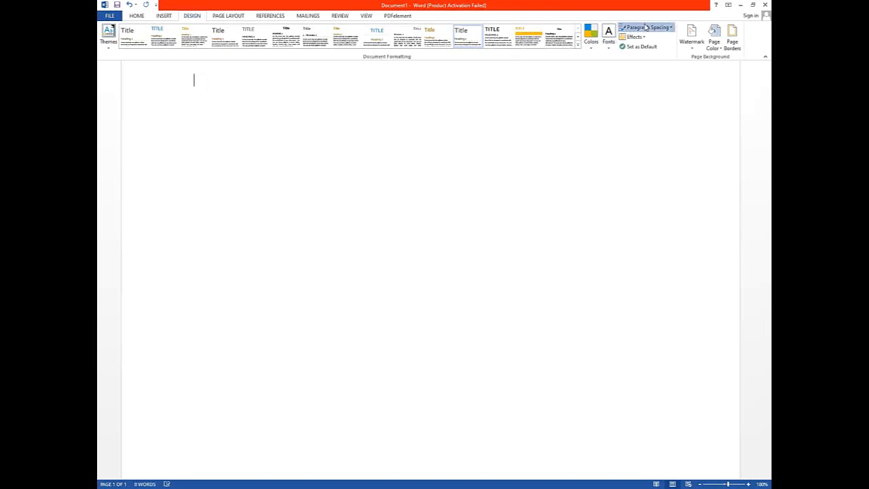
# Step: Apply the style set with the gold title and underlined headings, and review its text styles
pyautogui.click(644, 27)
pyautogui.click(644, 27)
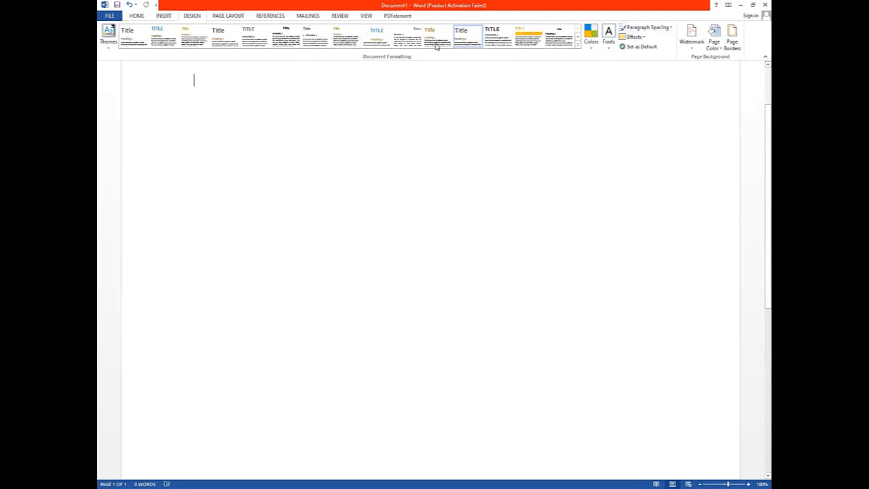
pyautogui.click(163, 15)
pyautogui.click(137, 16)
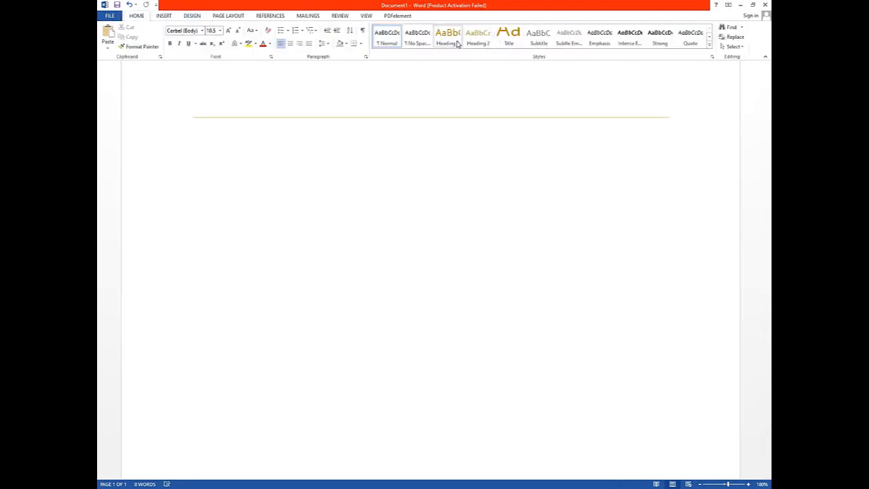
pyautogui.click(190, 15)
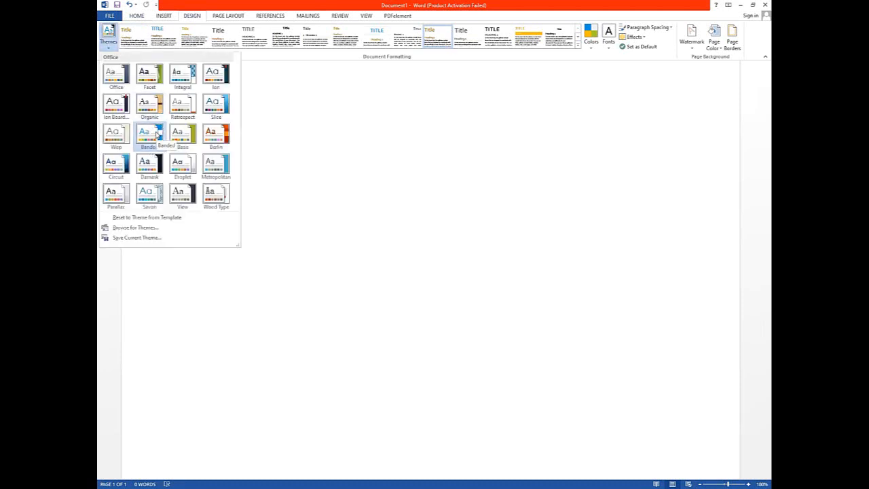
# Step: Apply the Wood Type theme and the built-in style set with the orange shaded heading band
pyautogui.click(211, 197)
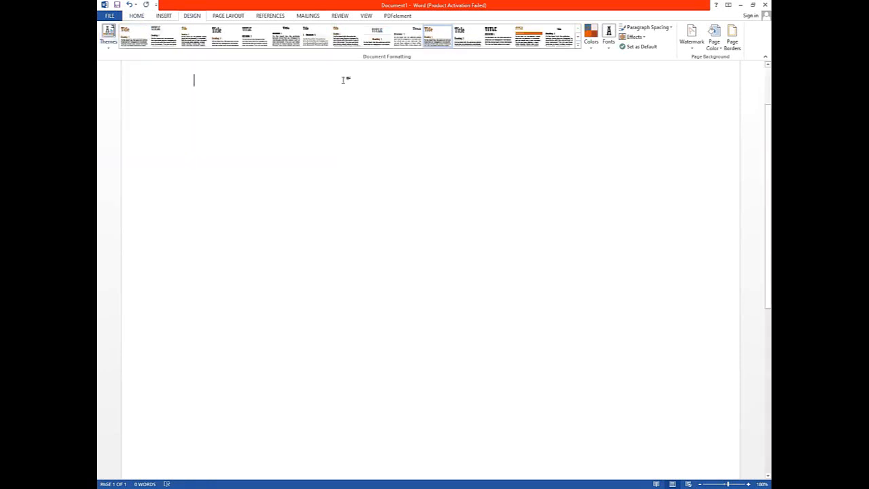
pyautogui.click(576, 45)
pyautogui.click(506, 89)
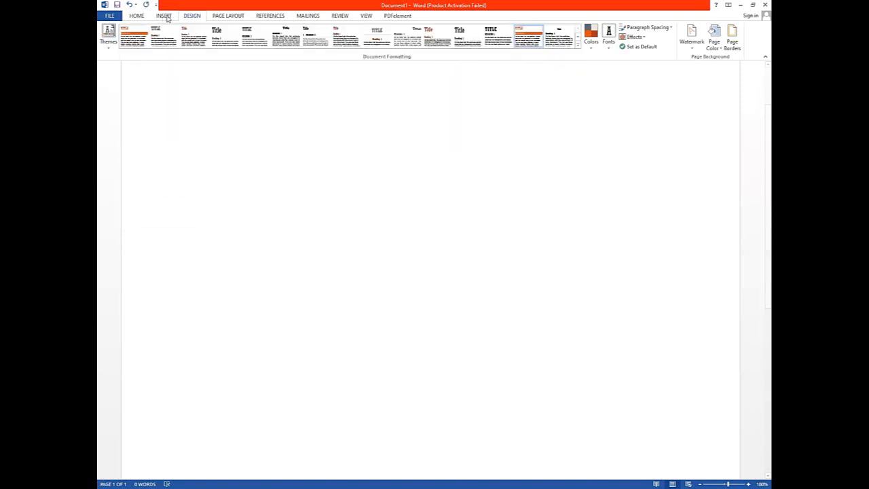
# Step: Enter DADDAS in the Title style, then restyle it as Heading 2 and finally as Heading 1
pyautogui.click(163, 16)
pyautogui.click(138, 15)
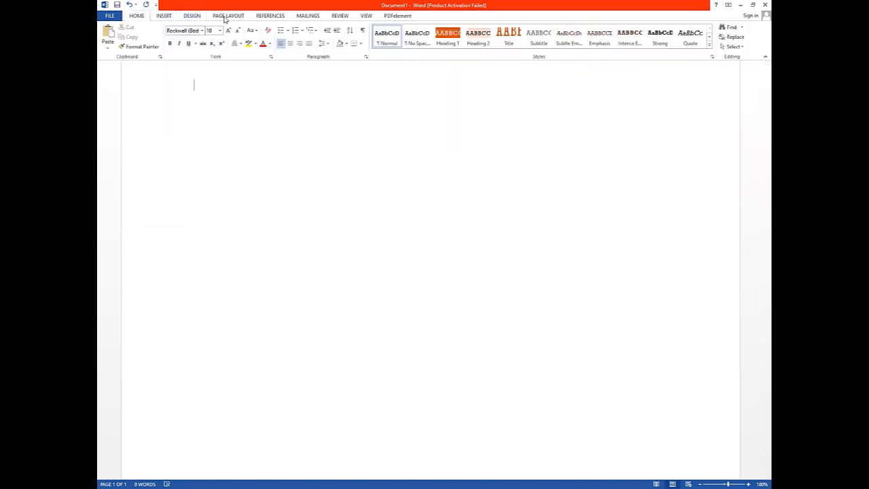
pyautogui.click(498, 42)
pyautogui.write('DADDAS')
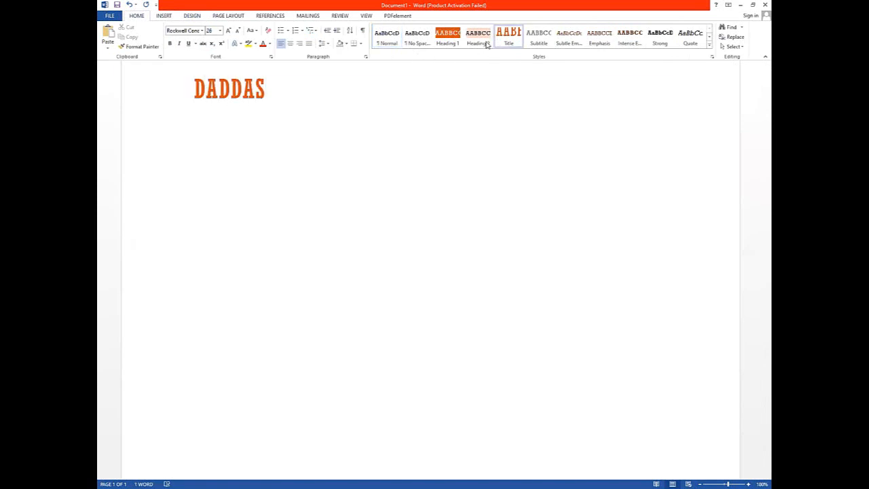
pyautogui.click(479, 45)
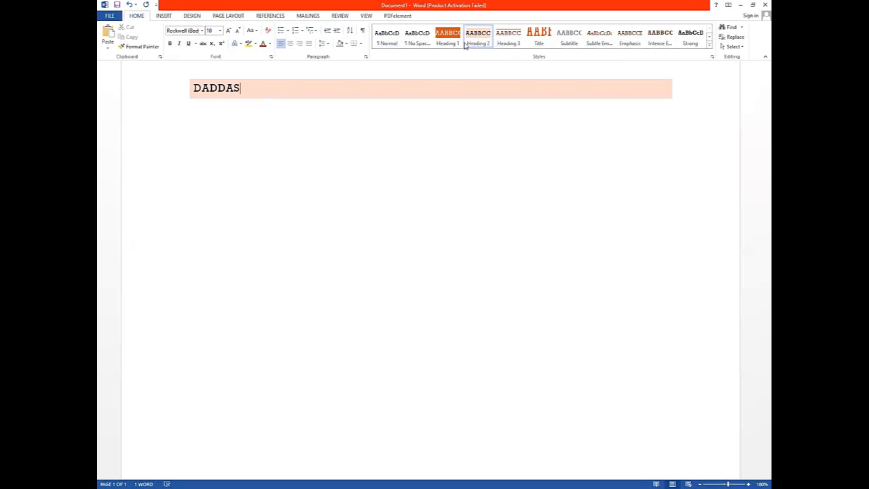
pyautogui.click(450, 42)
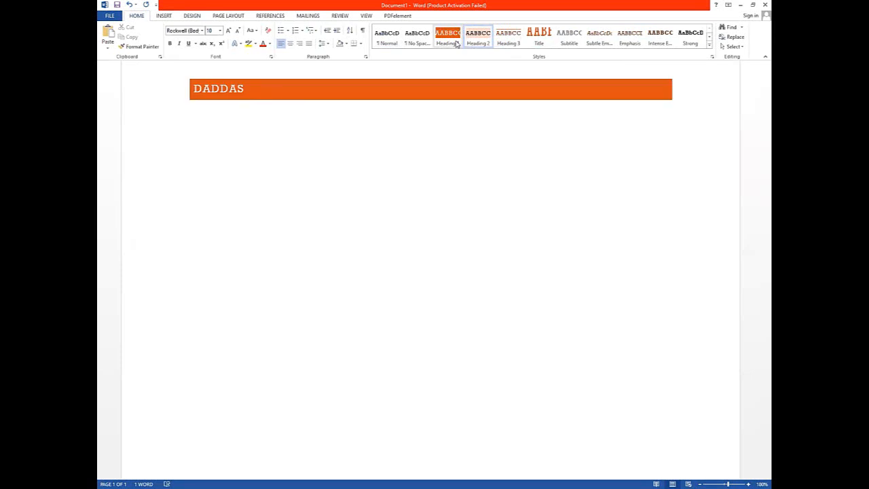
# Step: Clear the formatting of DADDAS and delete the word from the document
pyautogui.click(709, 47)
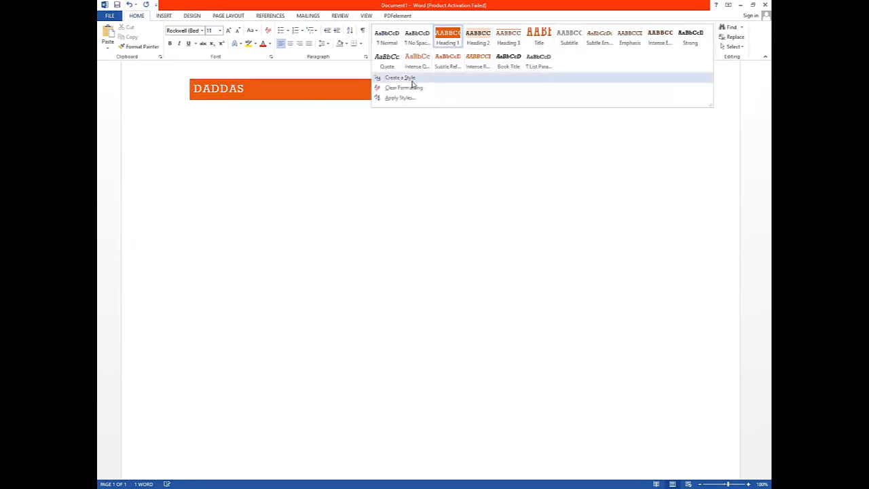
pyautogui.click(410, 86)
pyautogui.hotkey('ctrl', 'a')
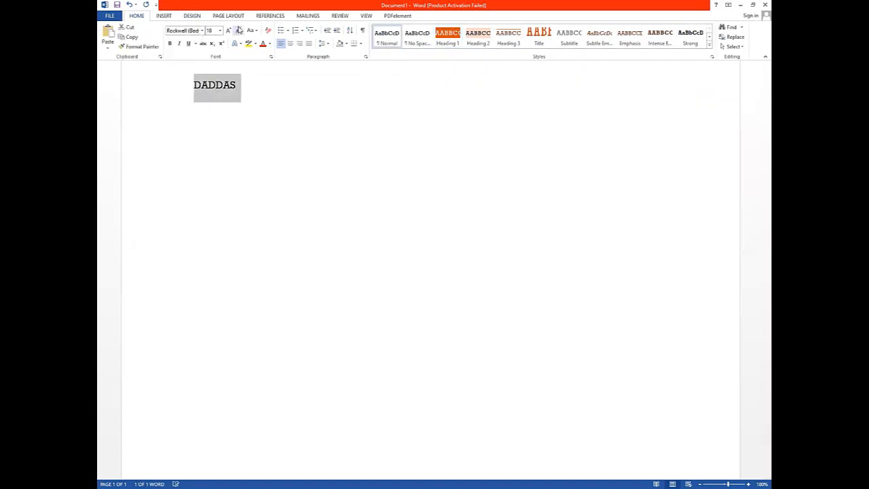
pyautogui.press('BackSpace')
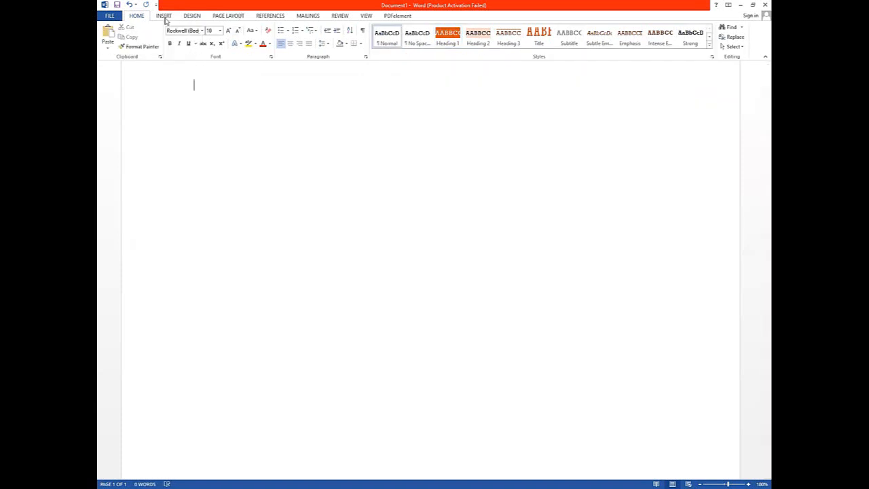
# Step: Apply the style set with the large bold black title, fourth in the gallery, to the empty document
pyautogui.click(163, 16)
pyautogui.click(197, 16)
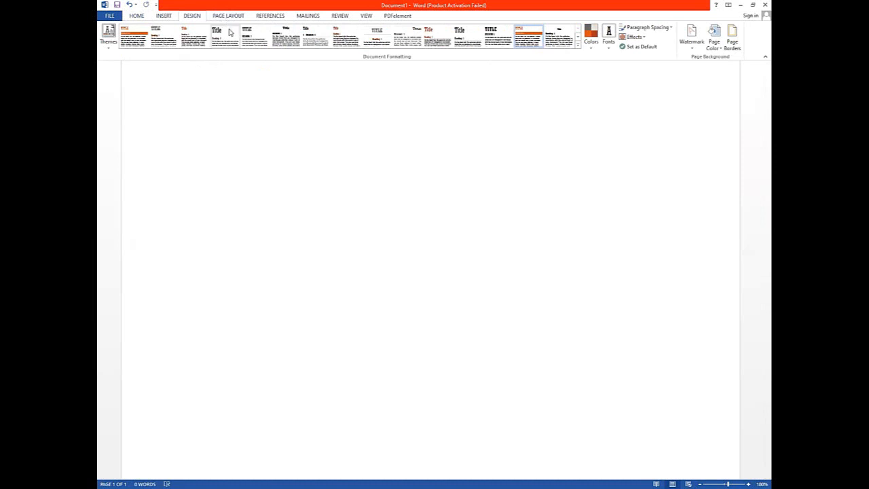
pyautogui.click(227, 43)
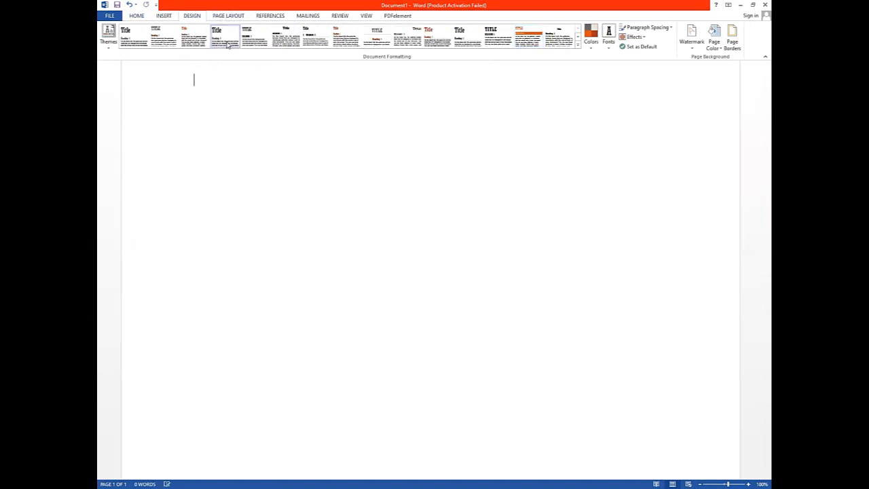
# Step: Apply the Title style to the empty line and try it with the letter S, deleting the letter again
pyautogui.click(110, 16)
pyautogui.click(116, 18)
pyautogui.click(137, 15)
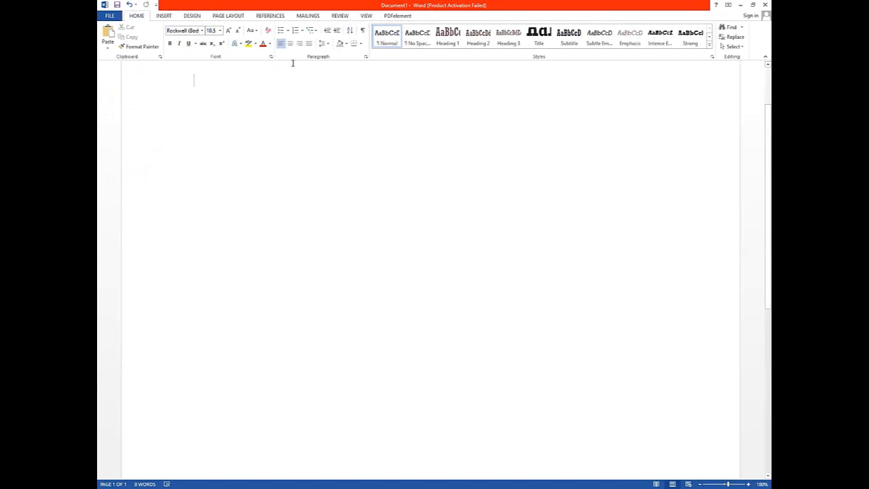
pyautogui.click(540, 35)
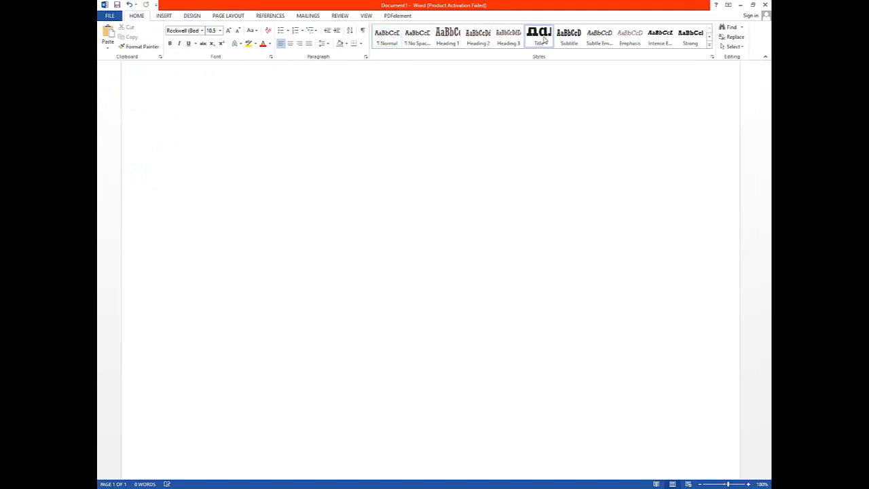
pyautogui.write('S')
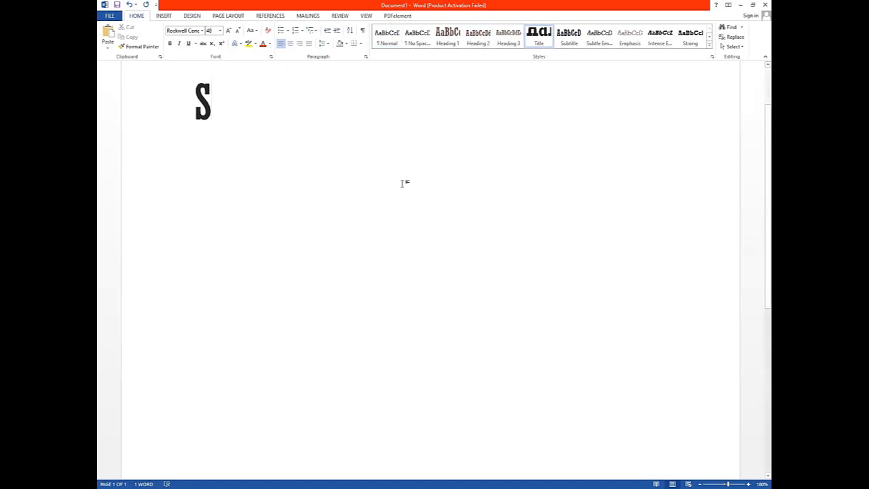
pyautogui.press('BackSpace')
# Step: Create a new style from the current Title formatting under its default name and enter the letter A in it
pyautogui.click(708, 44)
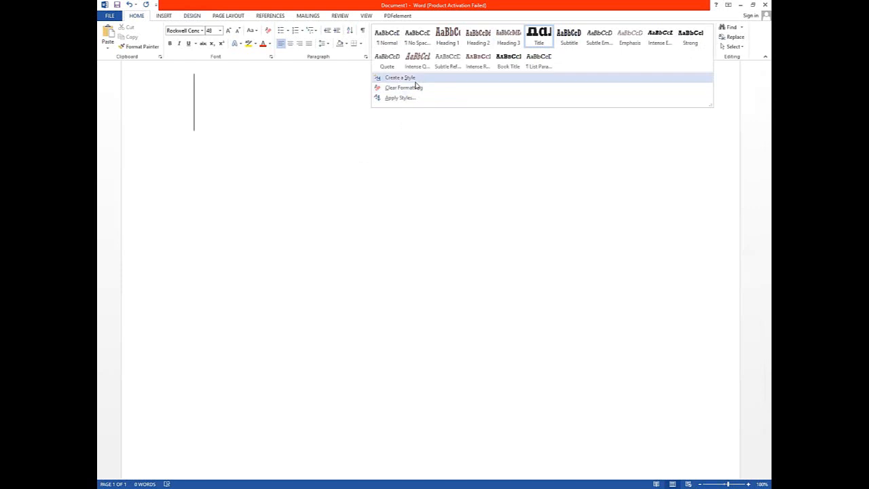
pyautogui.click(415, 81)
pyautogui.click(425, 269)
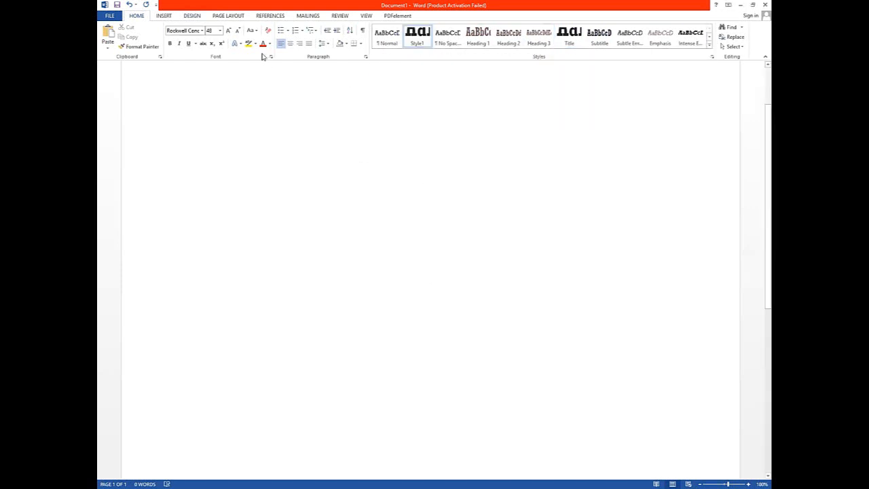
pyautogui.write('A')
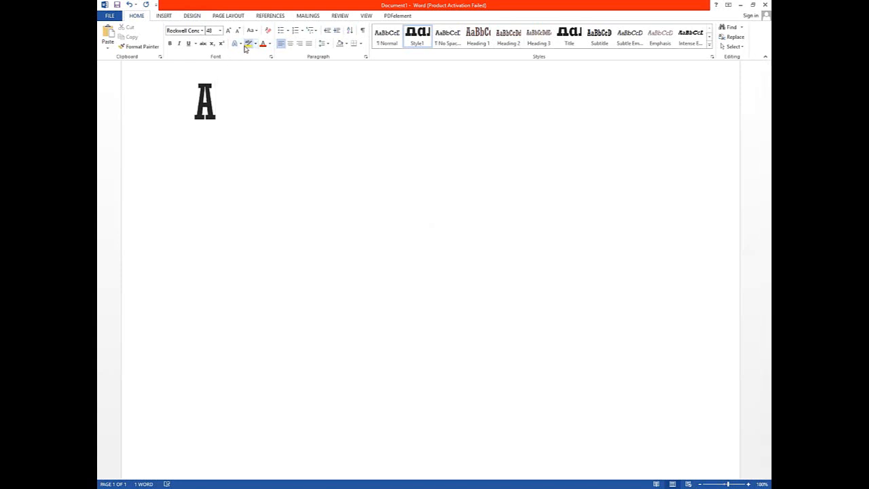
# Step: Choose the plain orange fill text effect and enlarge the font size to 80 at the cursor after the A
pyautogui.click(241, 45)
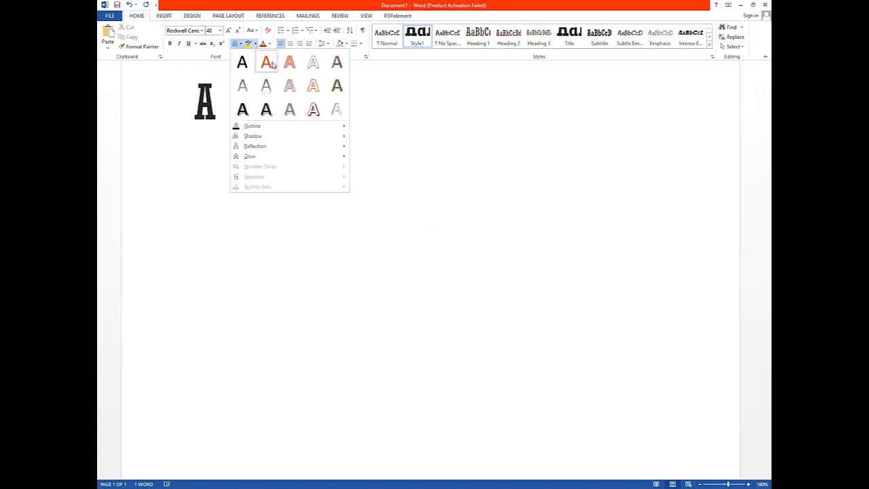
pyautogui.click(271, 65)
pyautogui.click(228, 30)
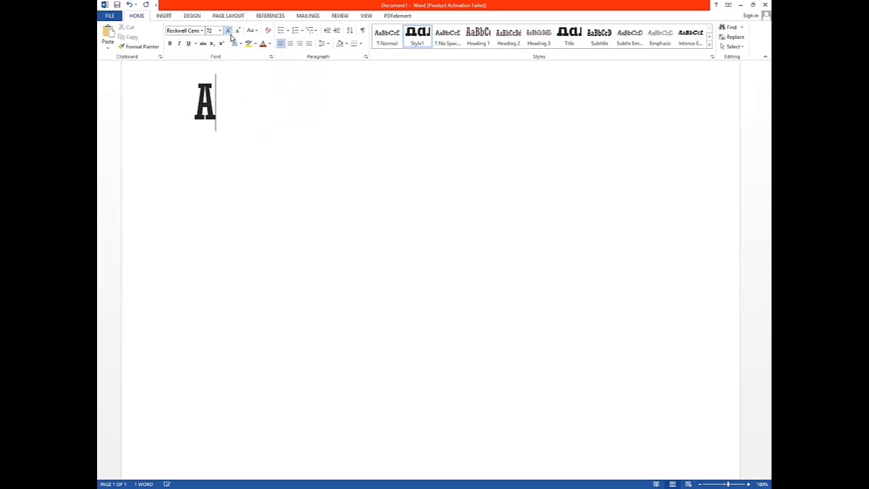
pyautogui.click(228, 31)
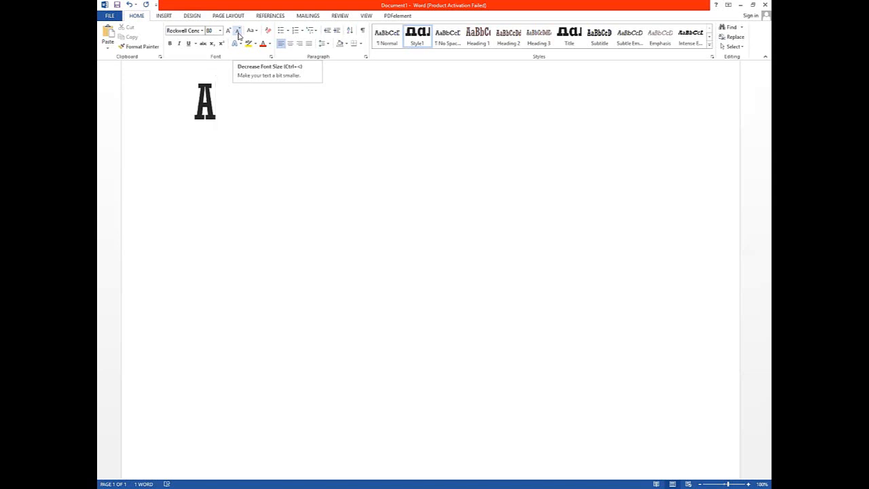
# Step: Change the document's theme colors to Green
pyautogui.click(193, 16)
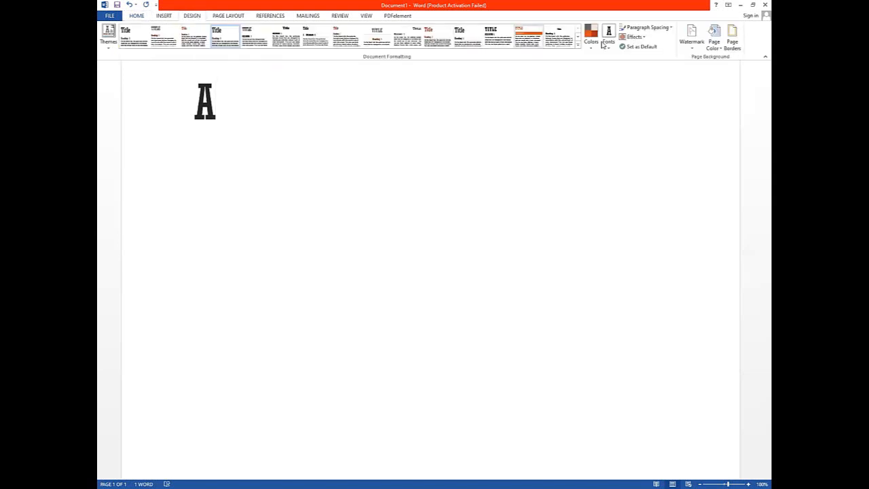
pyautogui.scroll(-1, 593, 47)
pyautogui.scroll(1, 584, 47)
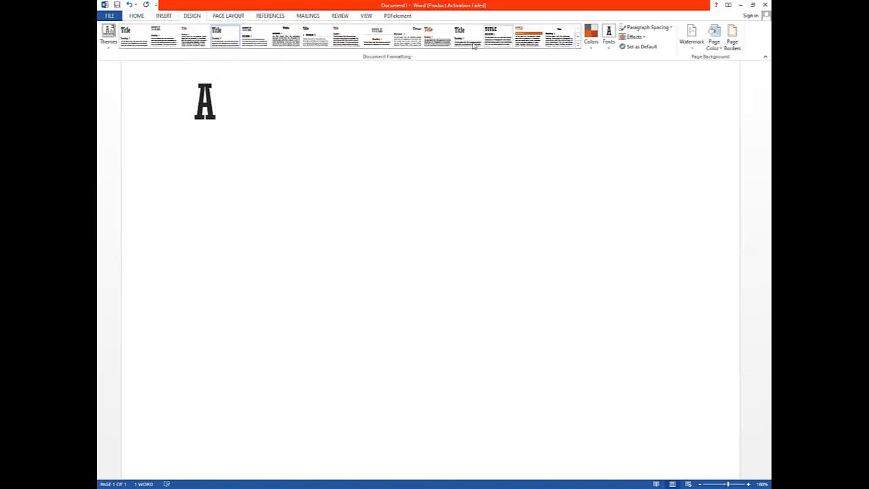
pyautogui.click(591, 42)
pyautogui.click(625, 127)
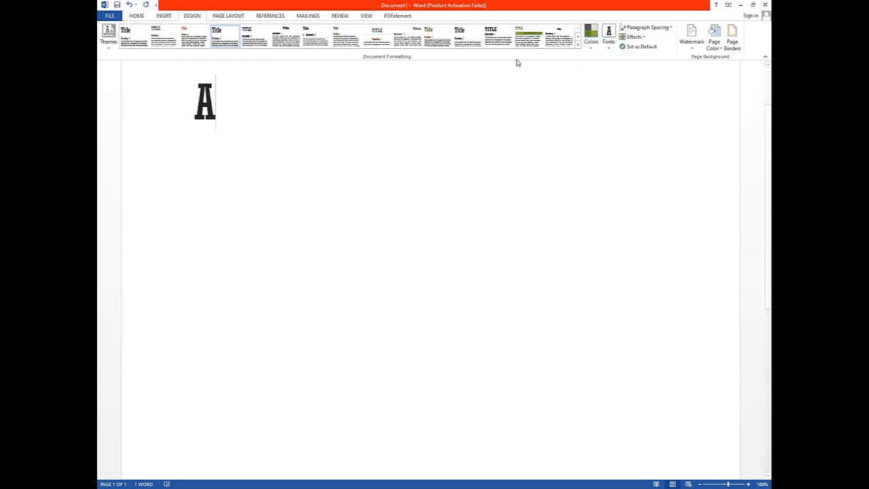
# Step: Apply the Glow Edge theme effects and the style set with the small centred title
pyautogui.click(591, 42)
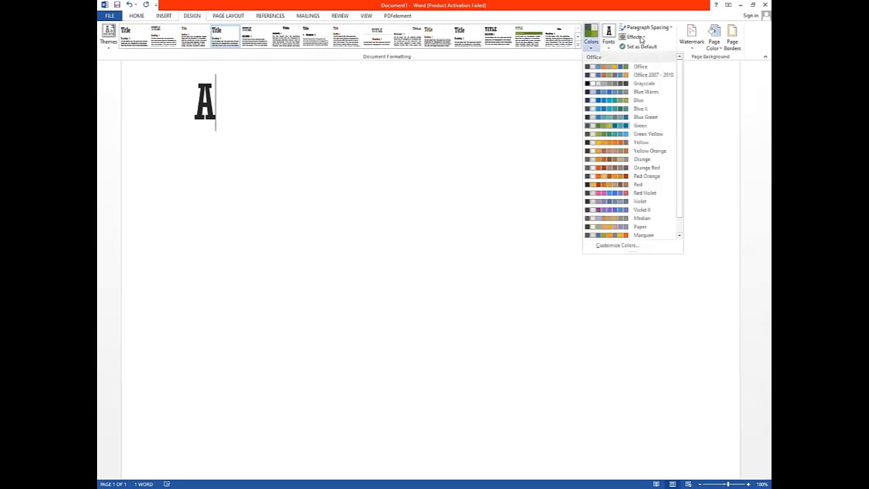
pyautogui.click(640, 39)
pyautogui.click(665, 91)
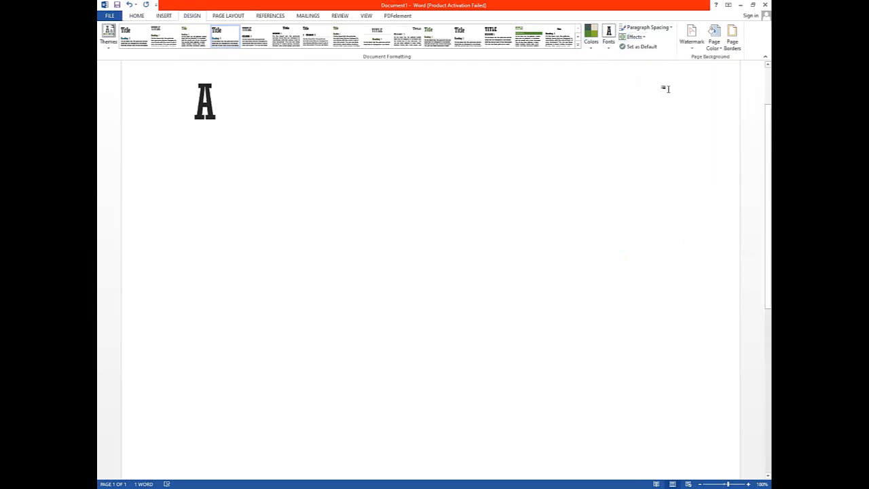
pyautogui.click(640, 38)
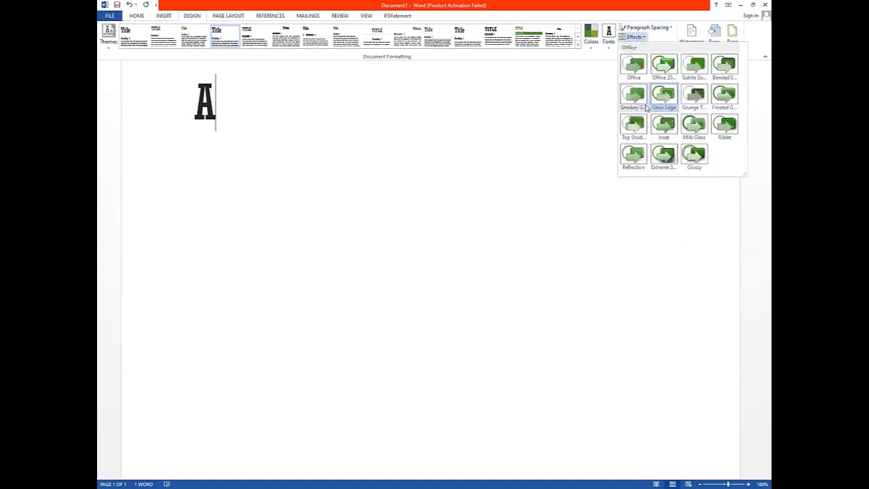
pyautogui.click(569, 104)
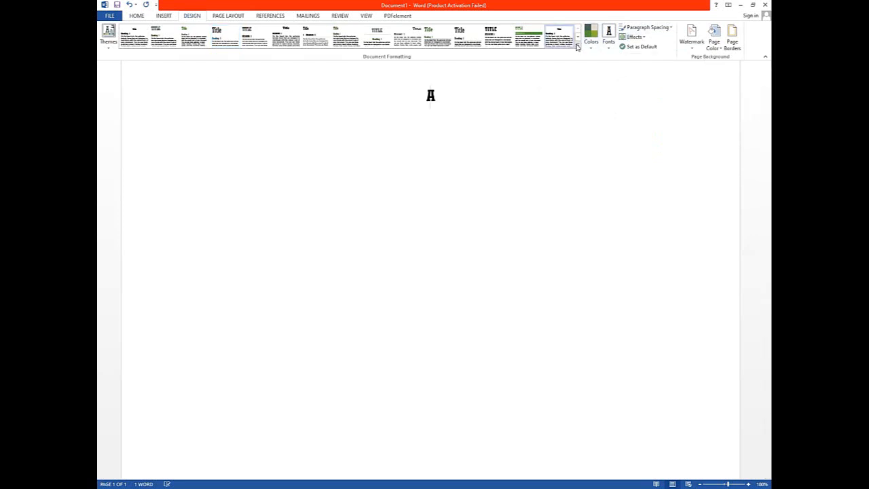
# Step: Apply the last built-in style set and the Office theme to the document with the letter A
pyautogui.click(577, 46)
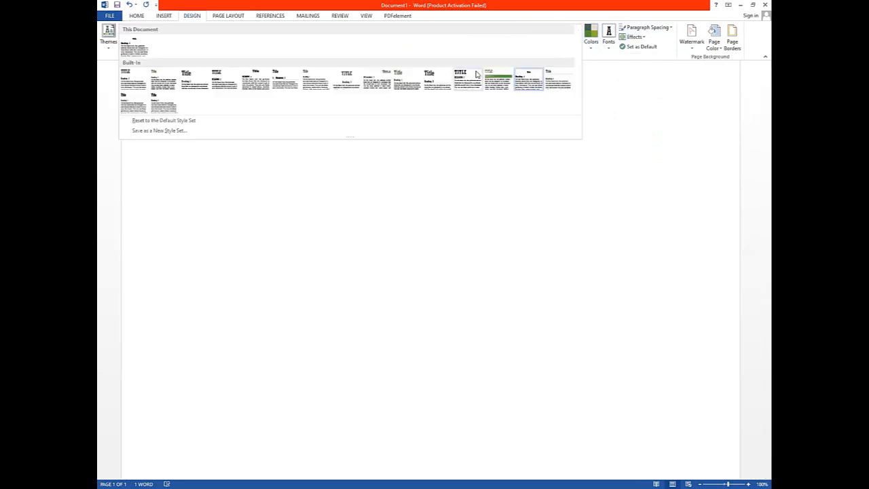
pyautogui.click(154, 108)
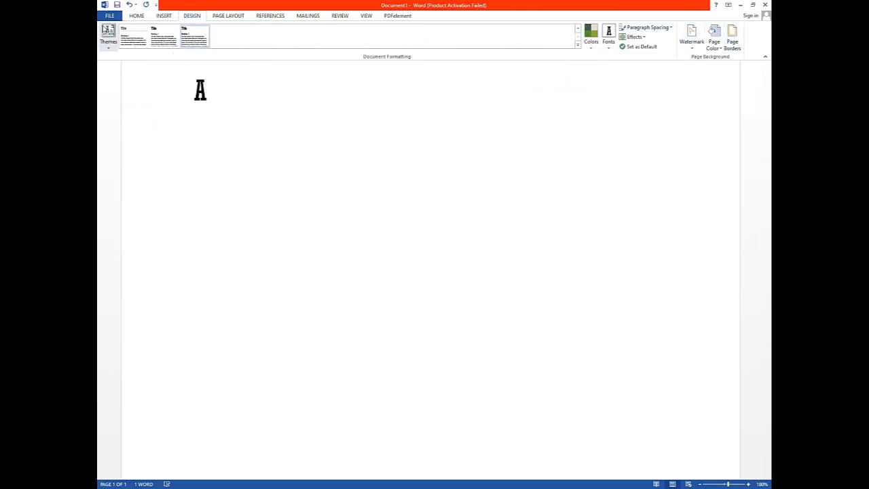
pyautogui.click(109, 34)
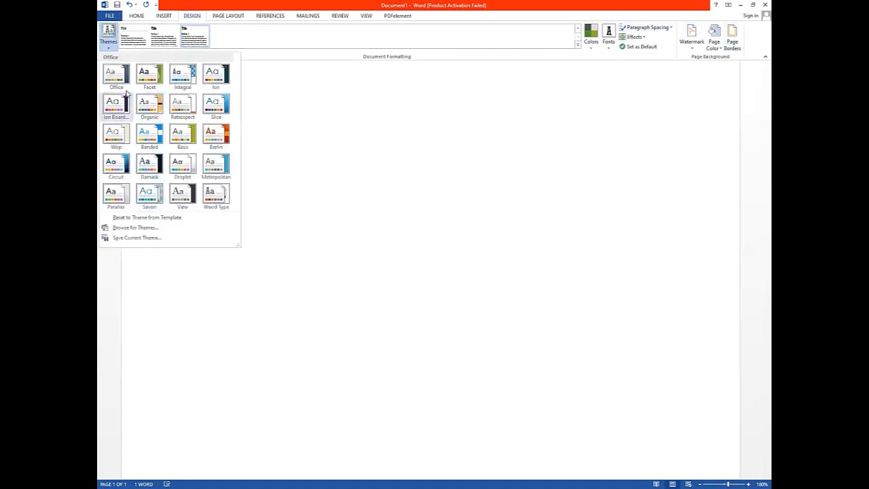
pyautogui.click(112, 80)
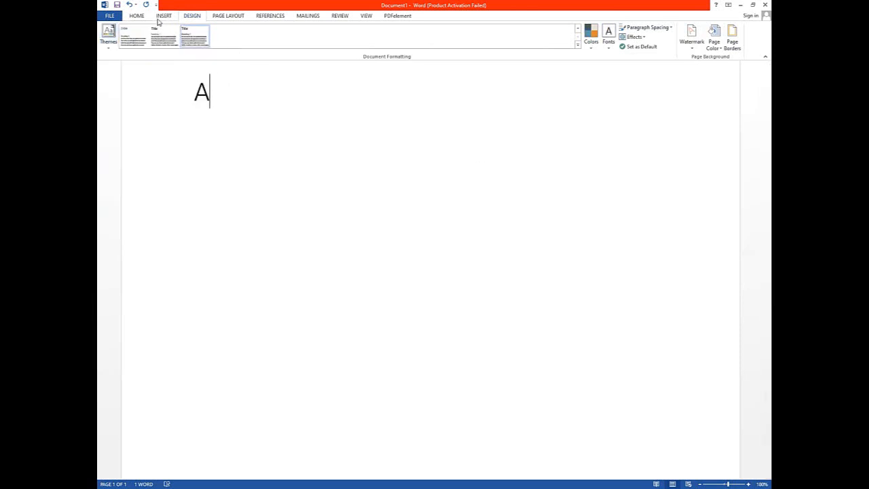
pyautogui.click(137, 17)
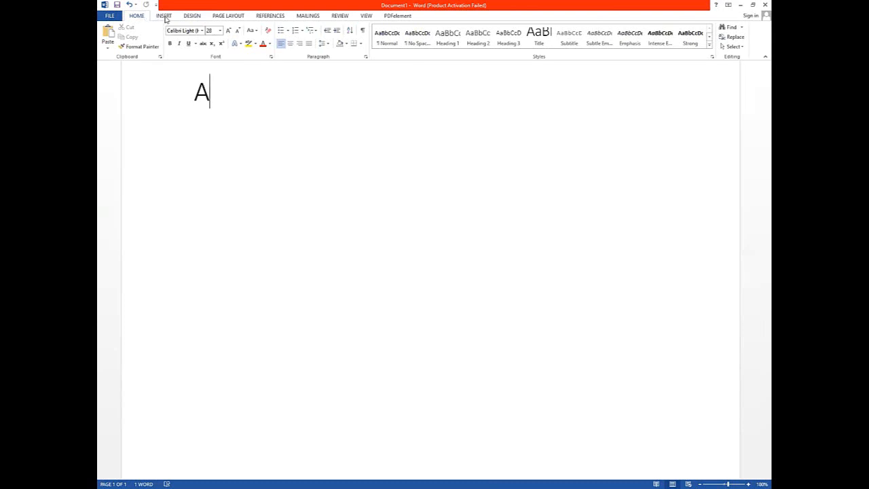
pyautogui.click(192, 16)
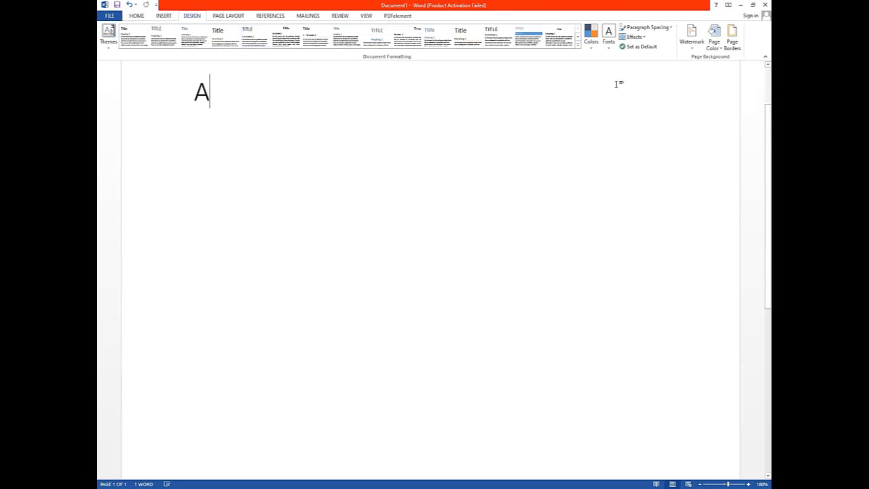
pyautogui.click(577, 45)
pyautogui.click(602, 133)
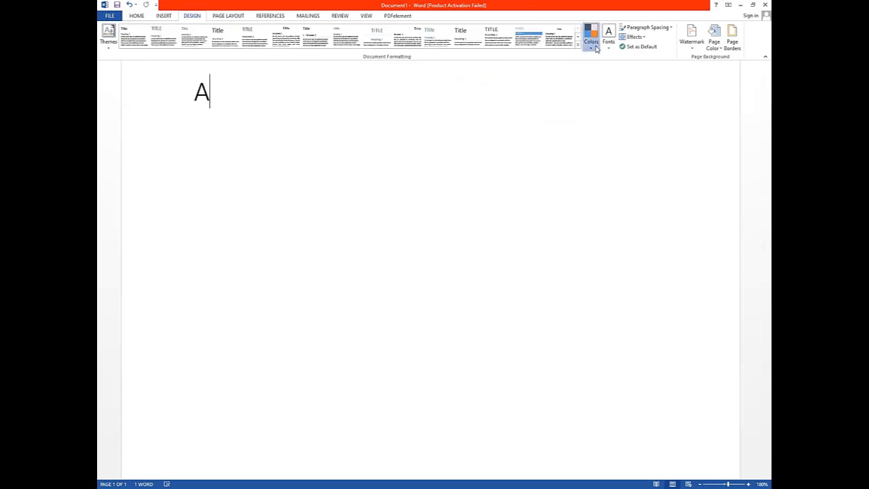
pyautogui.click(143, 17)
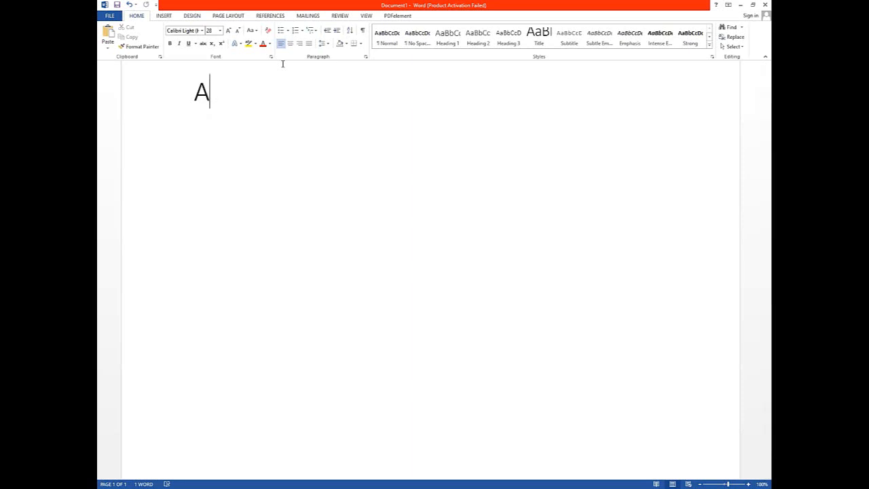
pyautogui.scroll(1, 124, 64)
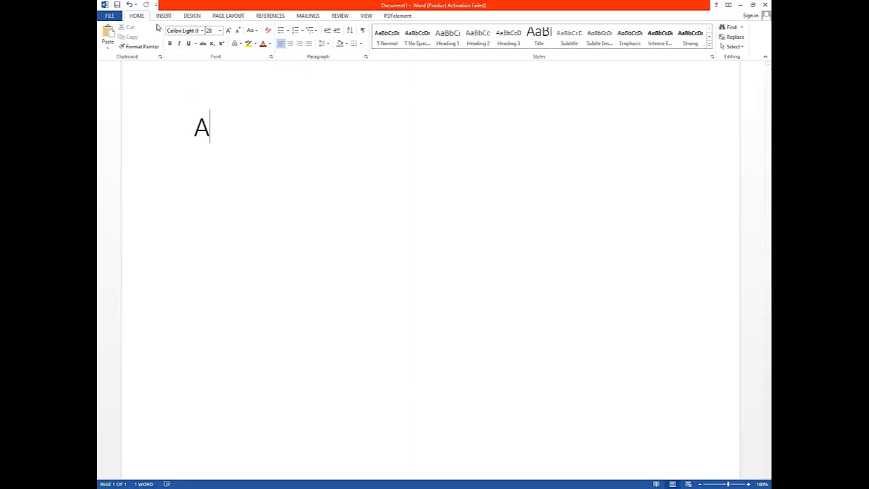
pyautogui.click(195, 16)
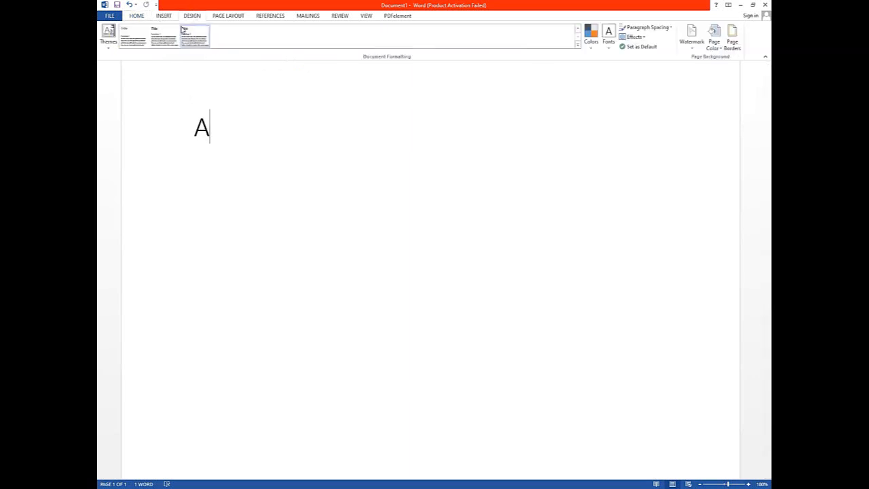
pyautogui.click(228, 19)
pyautogui.click(194, 16)
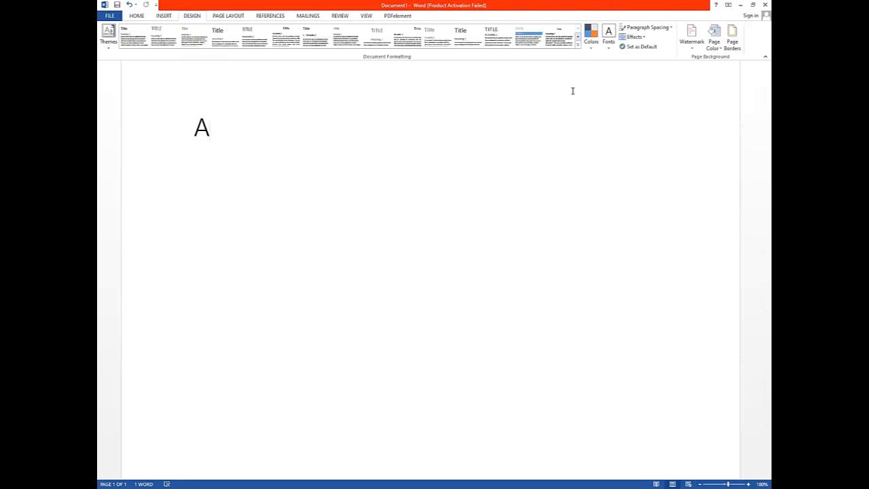
pyautogui.scroll(1, 610, 121)
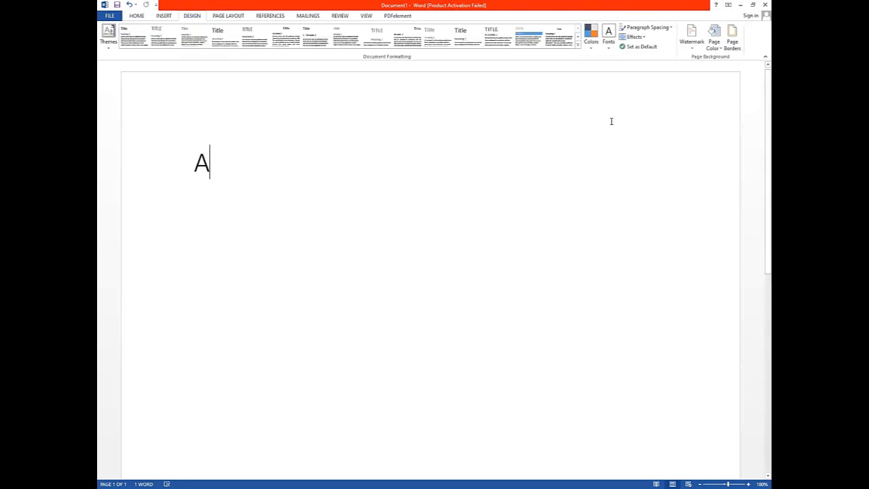
# Step: Delete the letter A from the document and reduce the font size to 26
pyautogui.press('BackSpace')
pyautogui.click(136, 16)
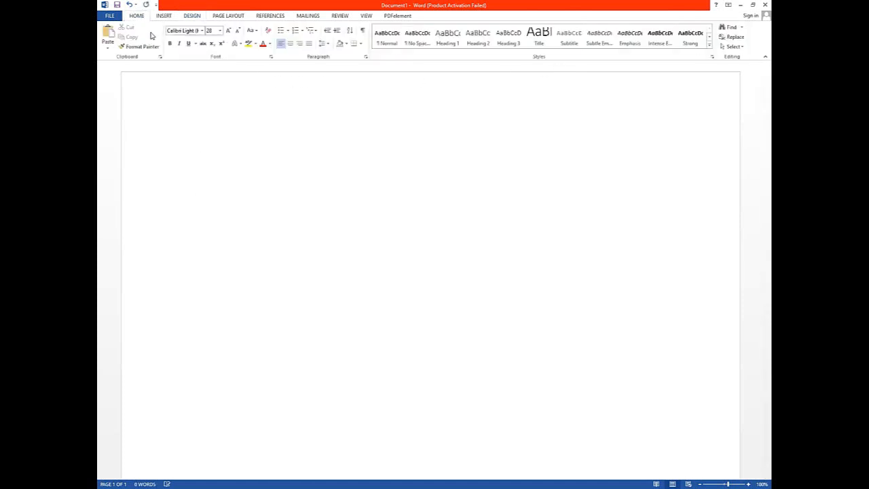
pyautogui.click(238, 30)
pyautogui.click(325, 44)
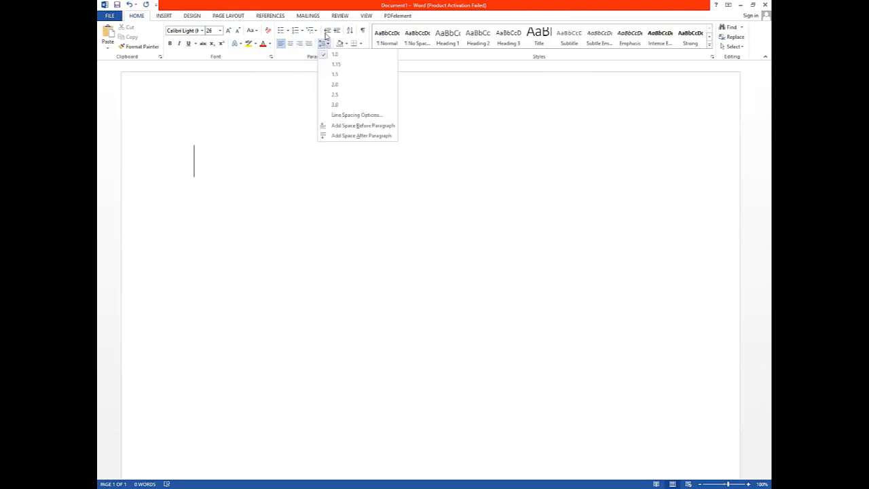
pyautogui.click(162, 15)
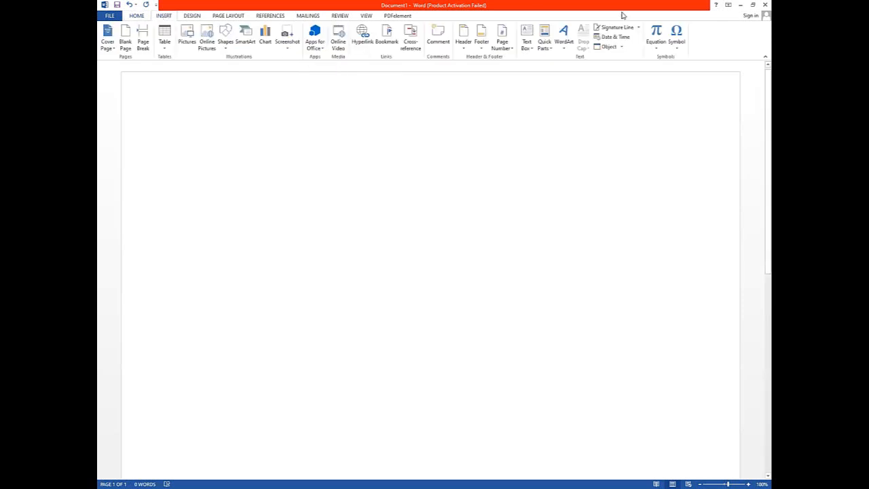
pyautogui.click(204, 16)
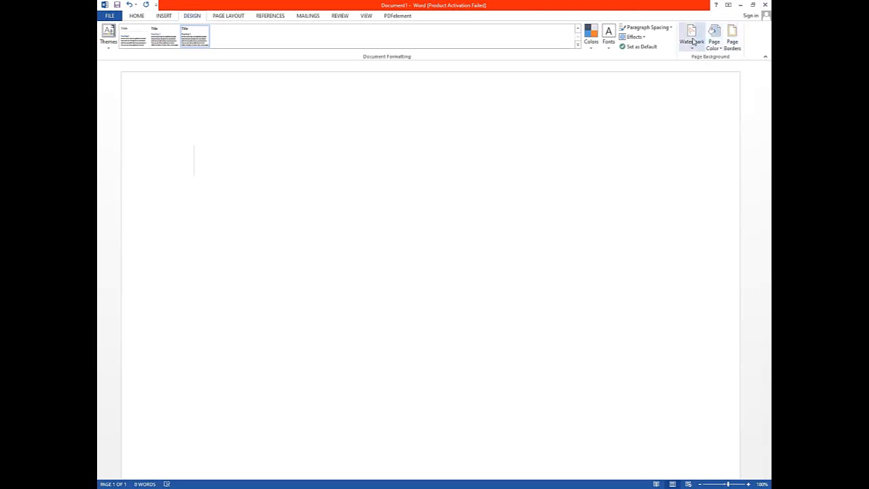
pyautogui.scroll(1, 698, 42)
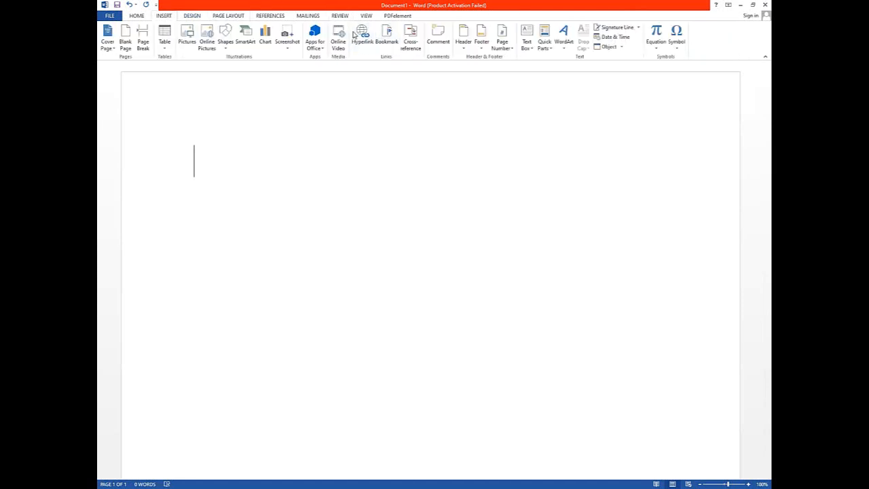
# Step: Apply the diagonal CONFIDENTIAL 1 watermark to the blank page and show the whole page
pyautogui.click(191, 15)
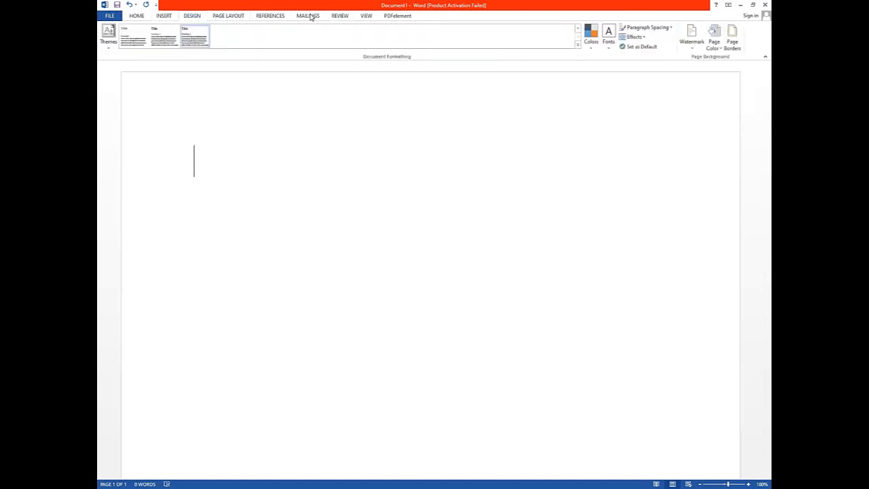
pyautogui.click(694, 41)
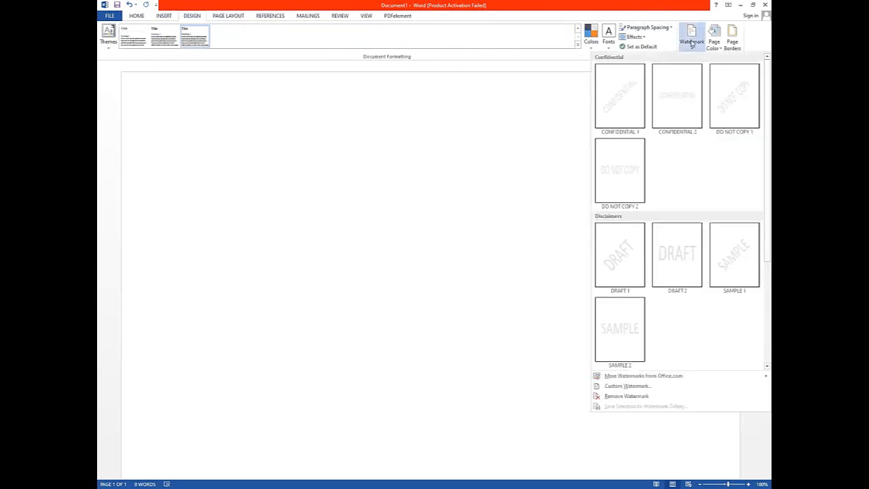
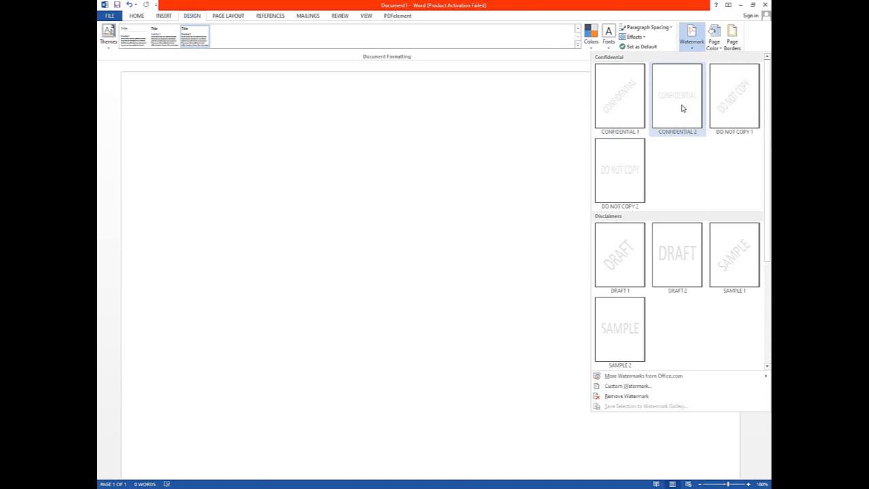
pyautogui.click(640, 105)
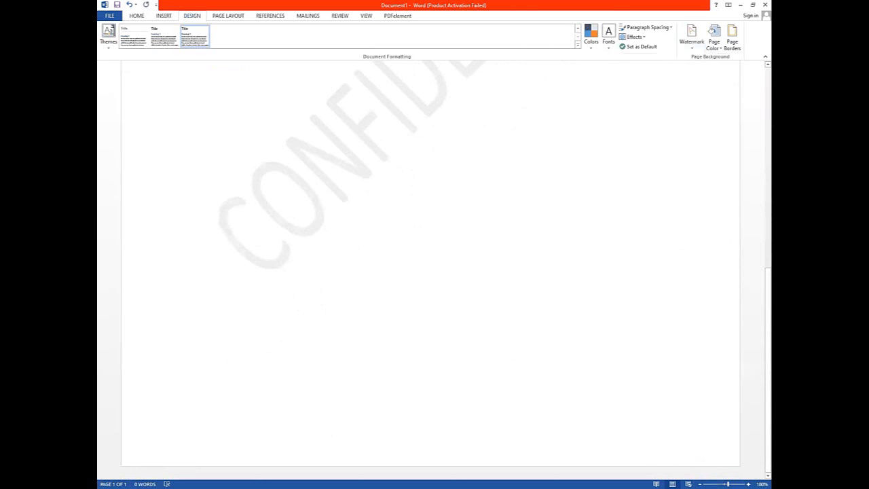
pyautogui.scroll(-7, 430, 264)
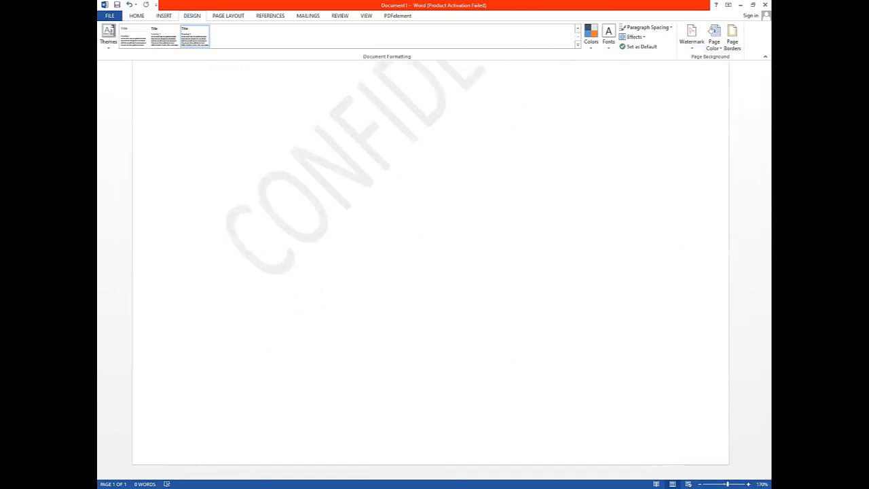
pyautogui.scroll(-4, 479, 288)
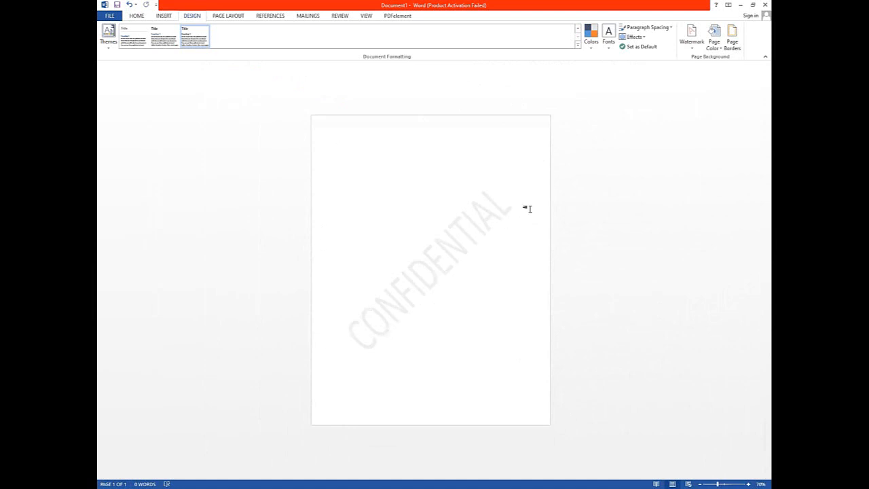
# Step: Try the ASAP 1 watermark on the page and replace it with the horizontal DRAFT 2 watermark
pyautogui.click(699, 52)
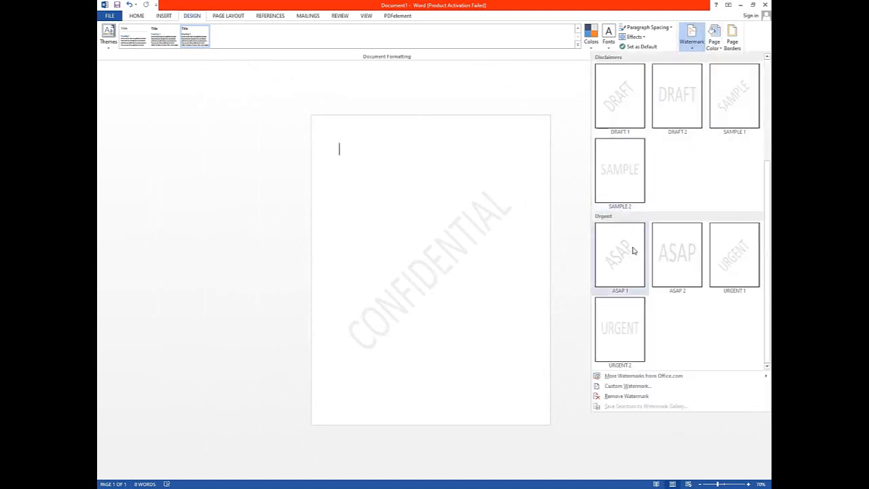
pyautogui.click(631, 275)
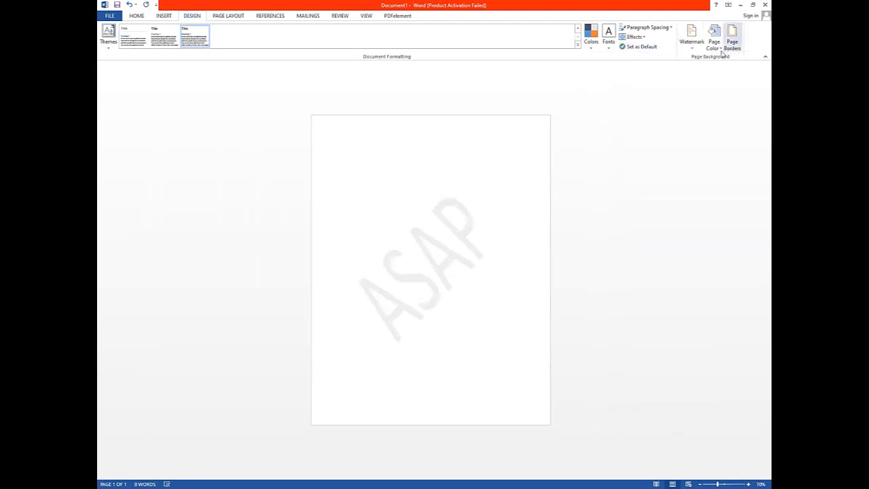
pyautogui.click(692, 49)
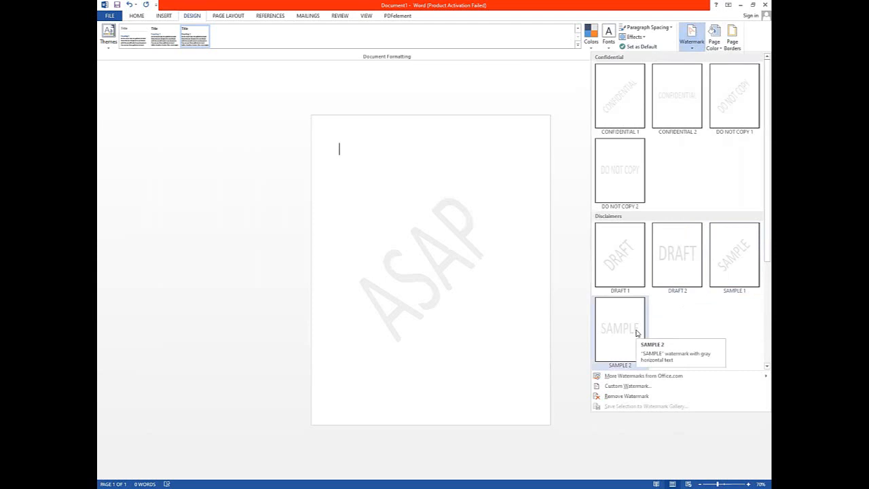
pyautogui.click(661, 228)
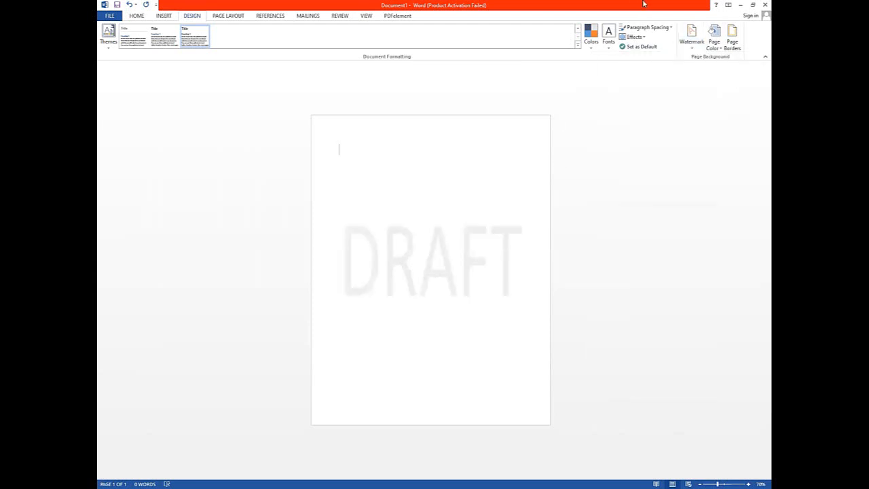
pyautogui.click(699, 52)
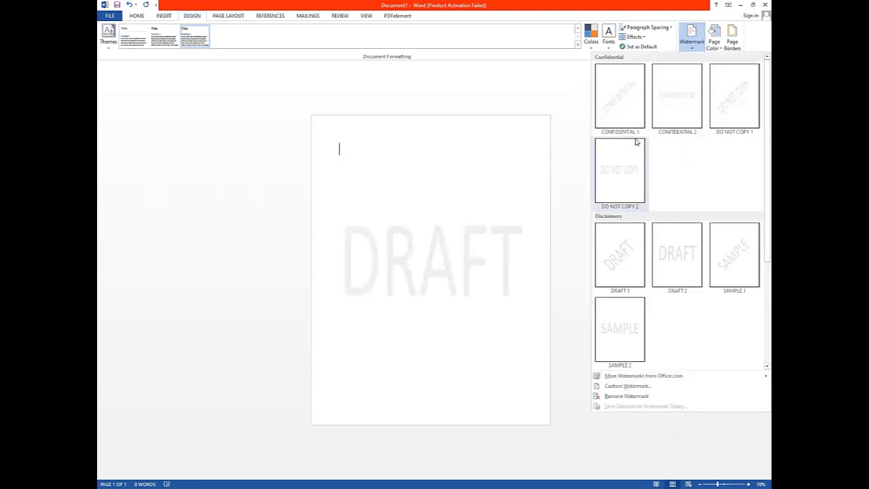
pyautogui.scroll(-3, 633, 142)
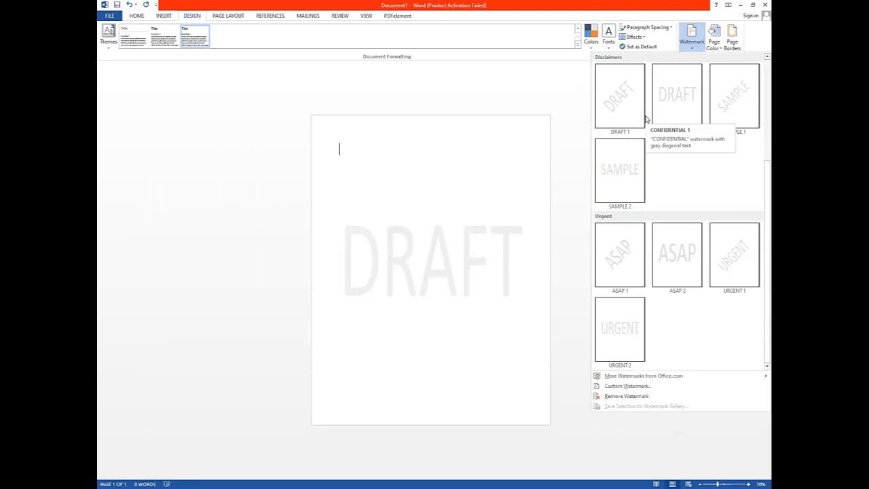
pyautogui.scroll(3, 697, 285)
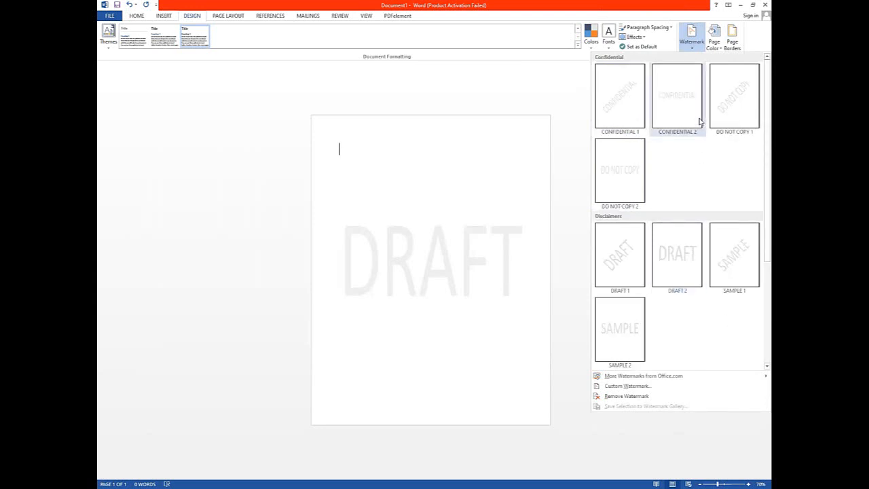
pyautogui.scroll(-3, 701, 121)
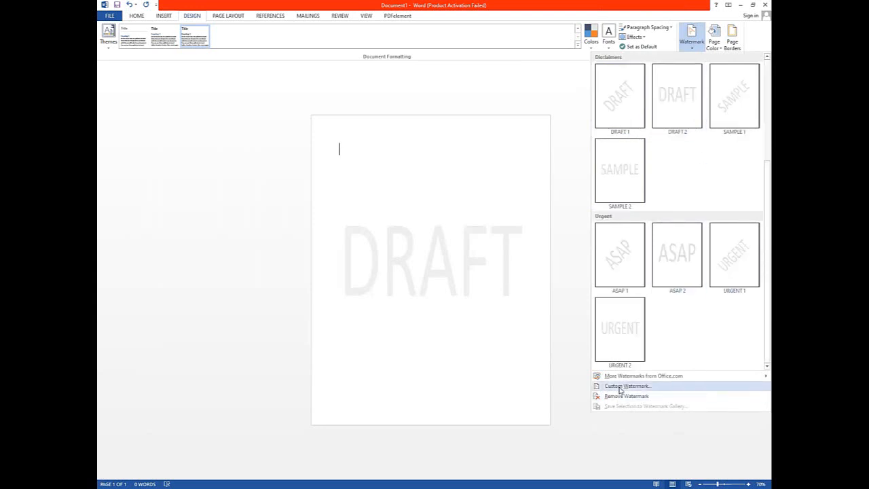
pyautogui.click(363, 205)
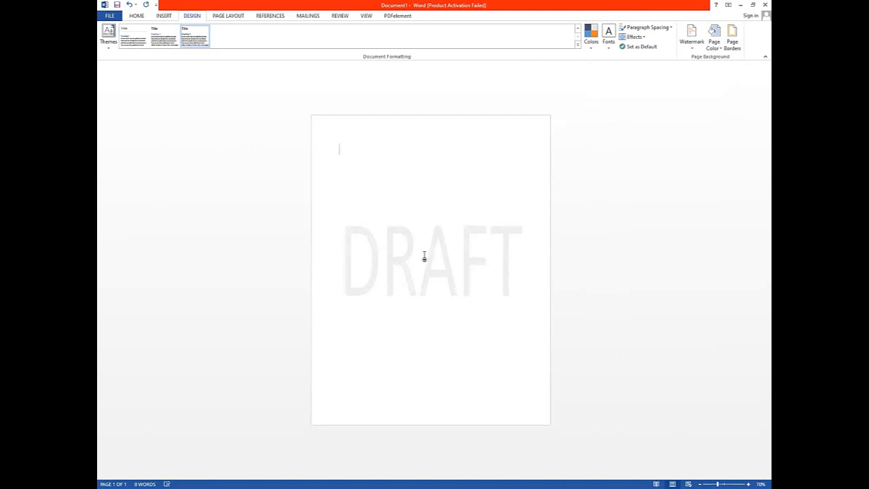
# Step: Set up a custom text watermark with the person's name in capitals as its text
pyautogui.click(692, 37)
pyautogui.scroll(-3, 678, 258)
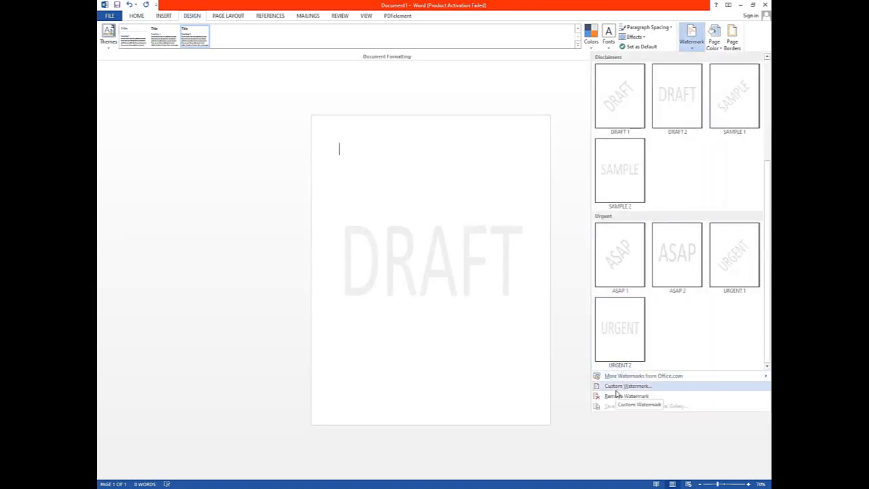
pyautogui.moveTo(626, 379)
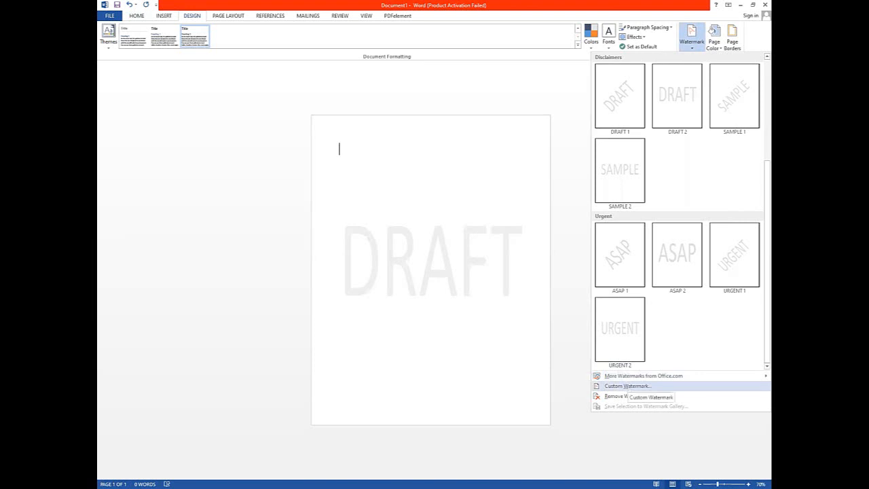
pyautogui.click(627, 386)
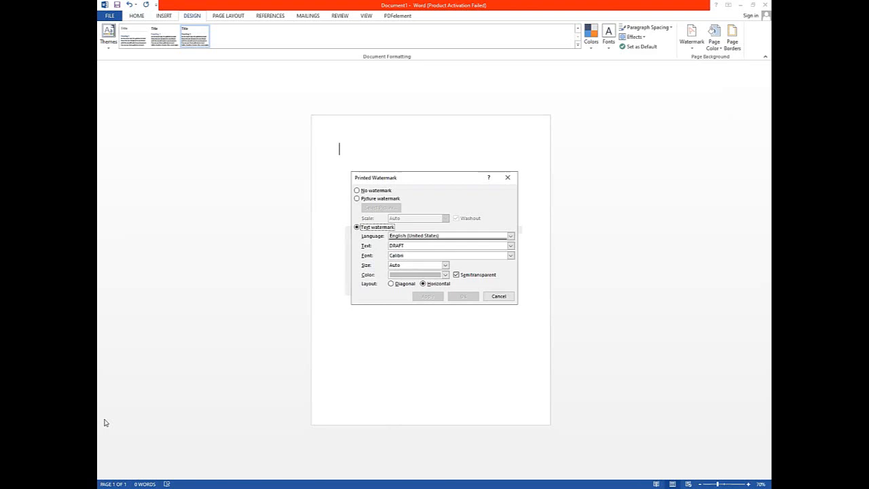
pyautogui.click(426, 245)
pyautogui.write('ha')
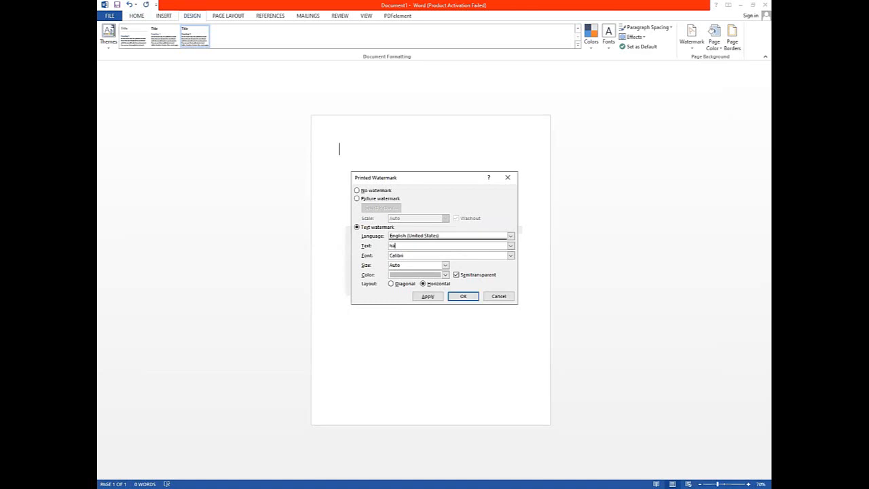
pyautogui.press('BackSpace')
pyautogui.write('HS')
# Step: Set the custom text watermark's font to Poppins Thin and leave its size on Auto
pyautogui.click(510, 255)
pyautogui.scroll(-15, 491, 283)
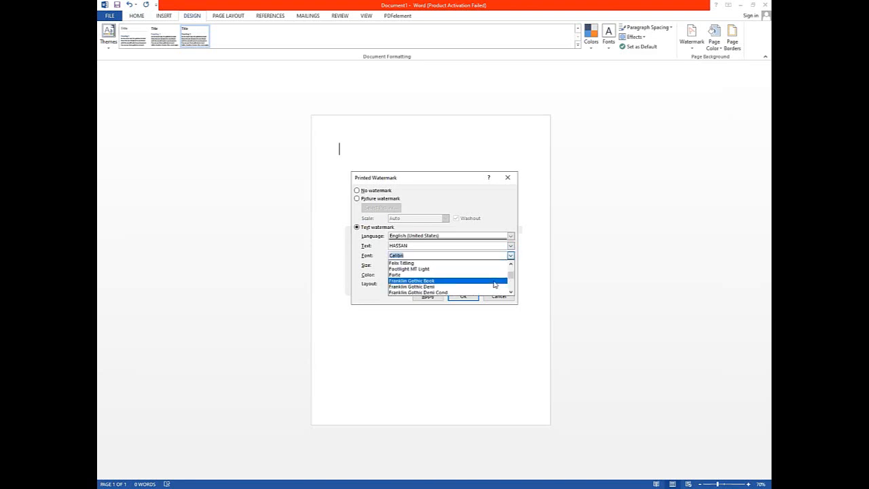
pyautogui.scroll(-15, 494, 283)
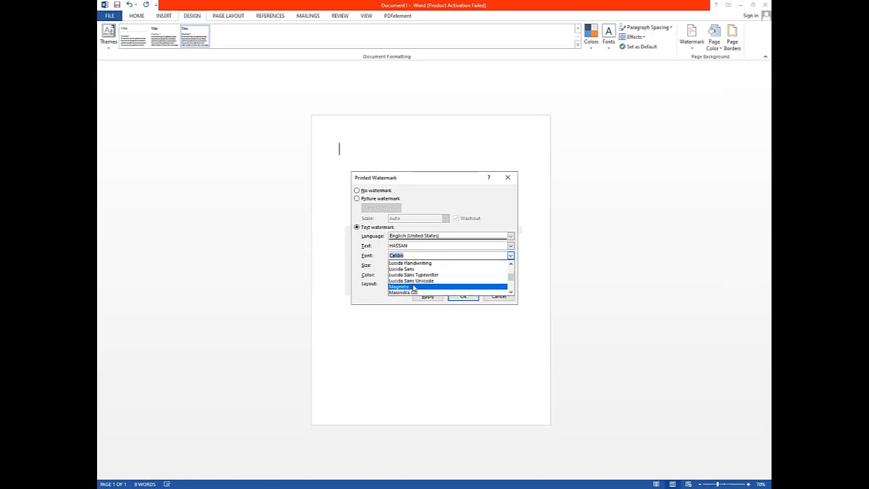
pyautogui.scroll(-12, 414, 288)
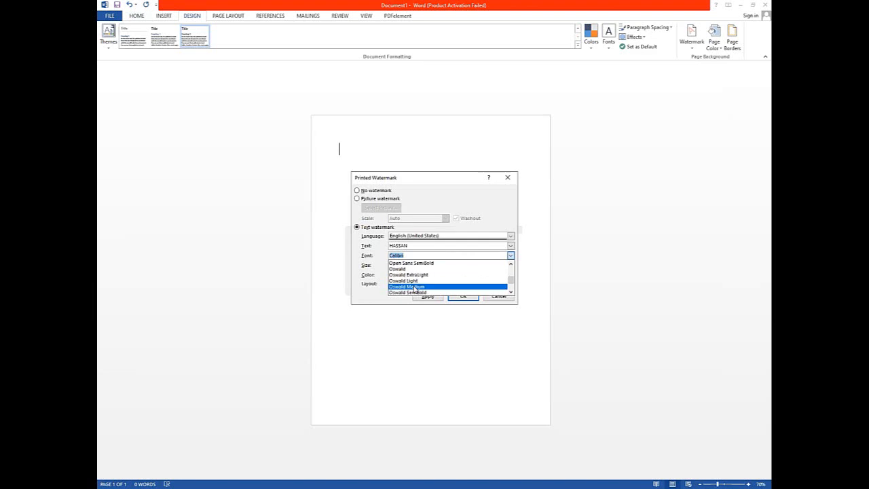
pyautogui.scroll(-10, 414, 288)
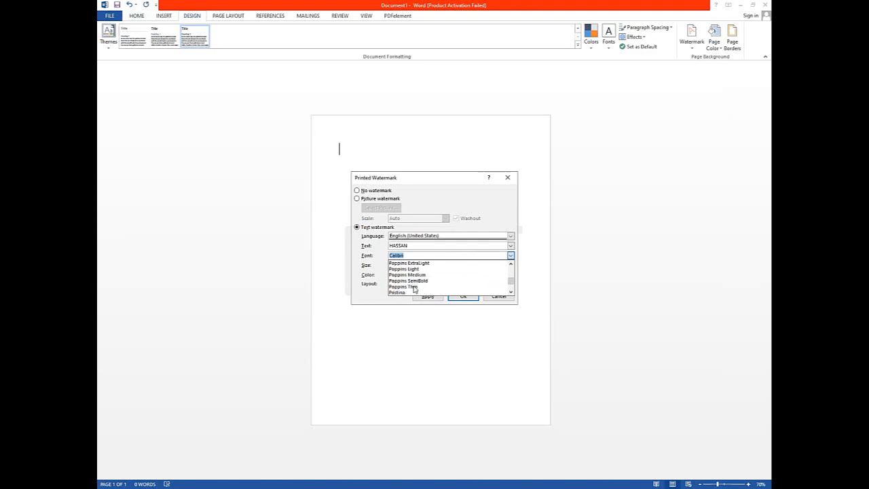
pyautogui.click(406, 286)
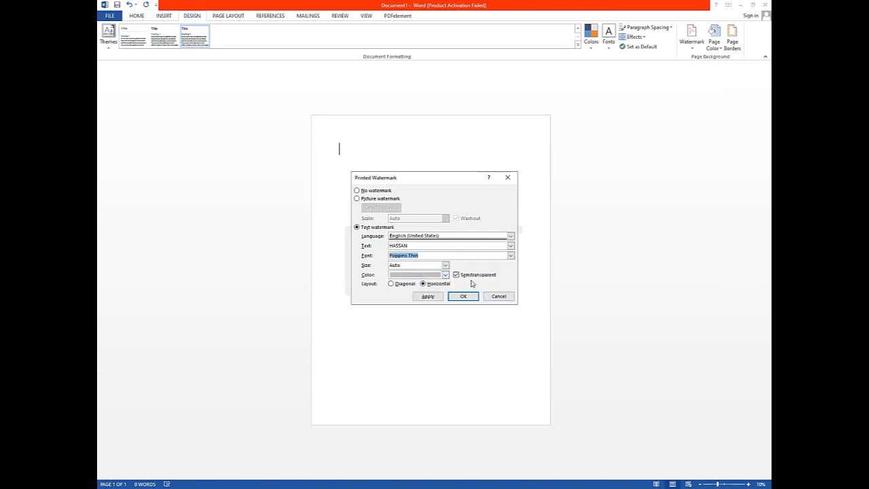
pyautogui.click(445, 264)
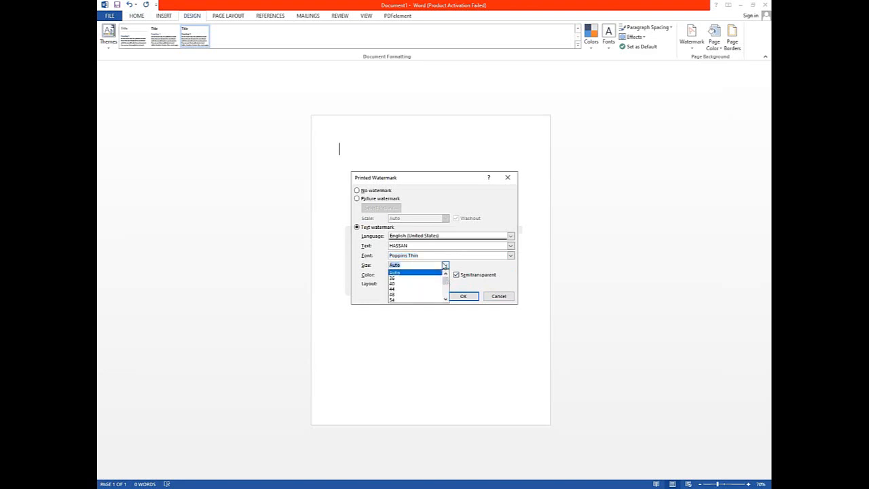
pyautogui.click(445, 265)
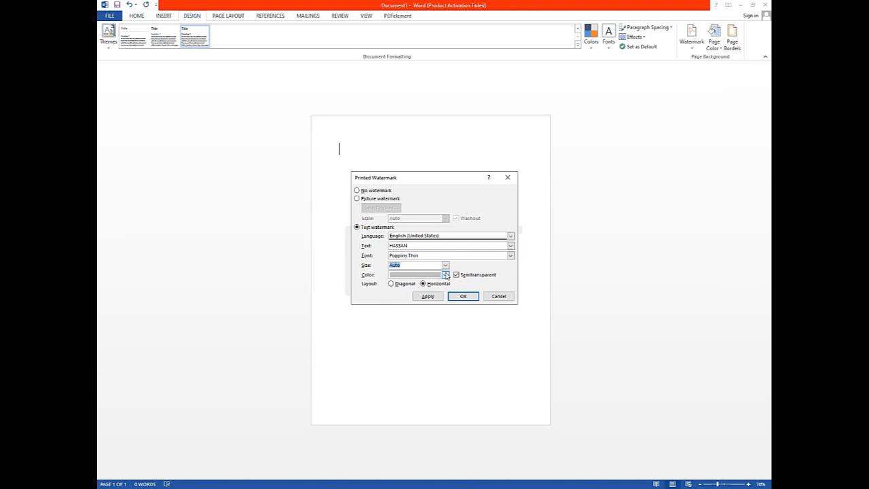
# Step: Color the custom watermark text with the standard dark blue
pyautogui.click(446, 274)
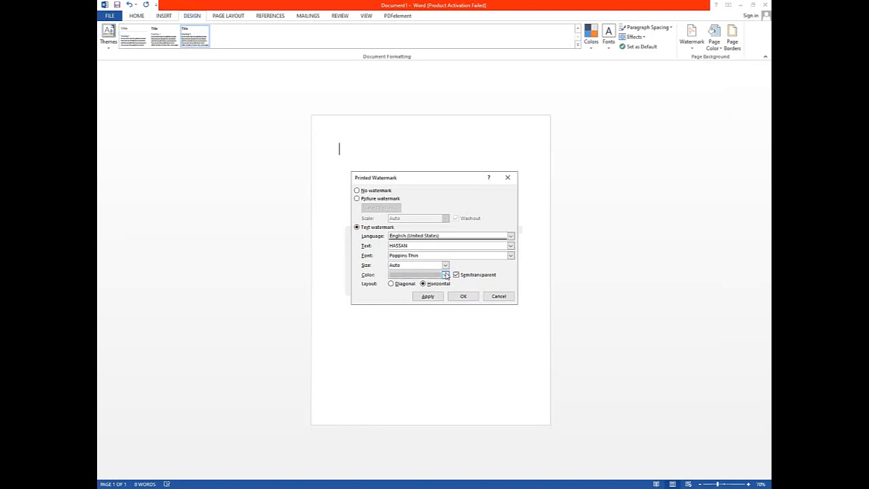
pyautogui.click(445, 274)
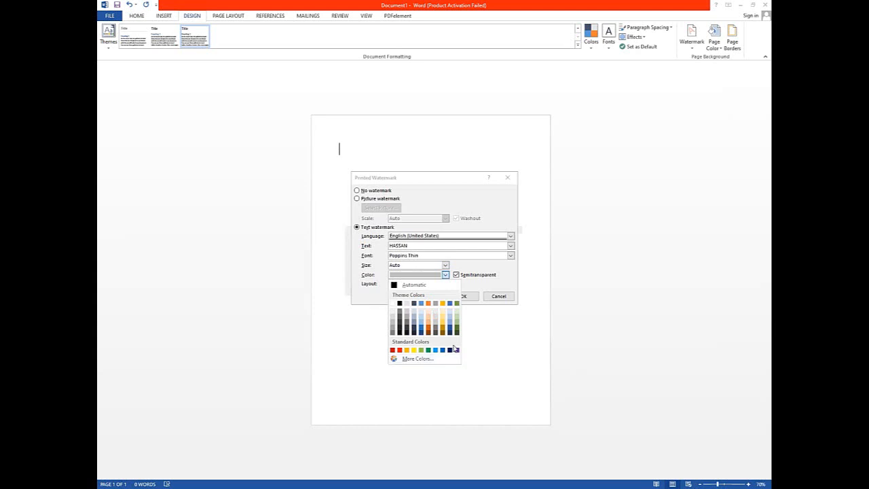
pyautogui.click(449, 350)
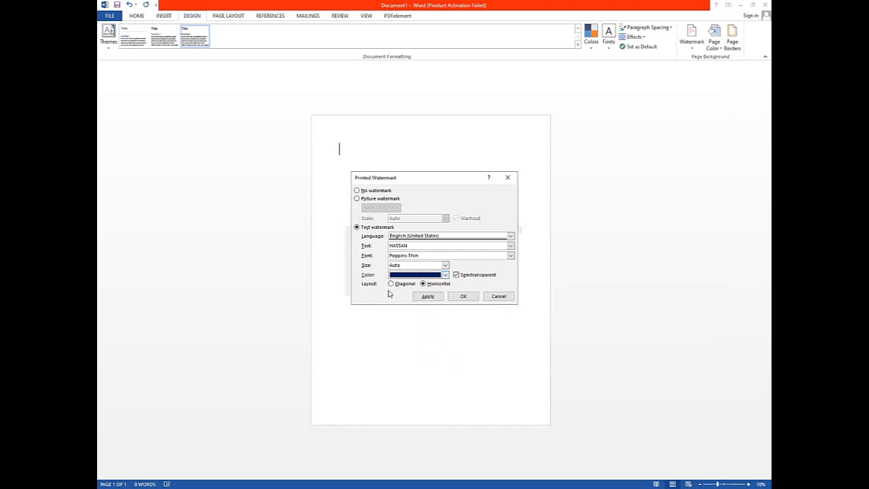
# Step: Choose the Diagonal layout for the text watermark and apply it to the page
pyautogui.click(405, 286)
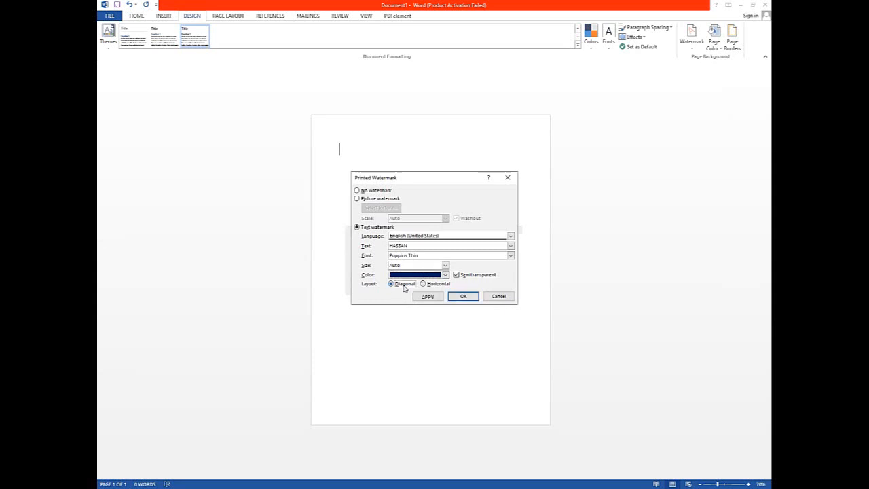
pyautogui.click(427, 277)
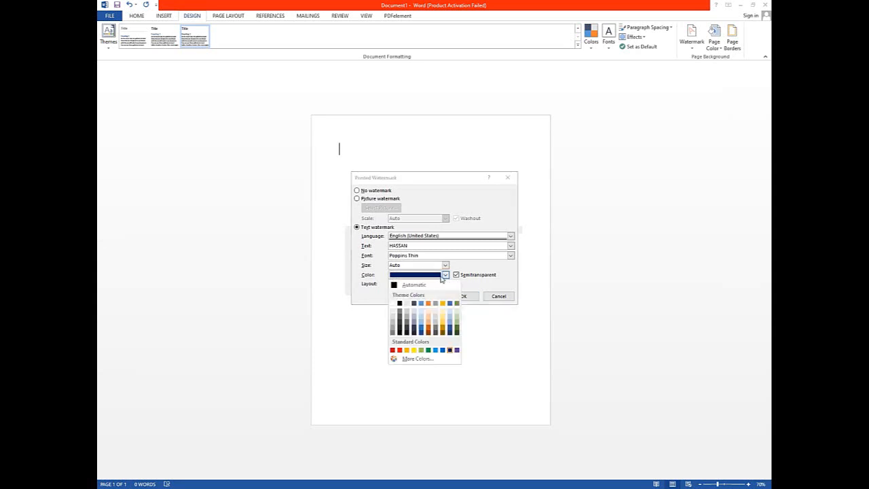
pyautogui.click(441, 287)
pyautogui.click(440, 286)
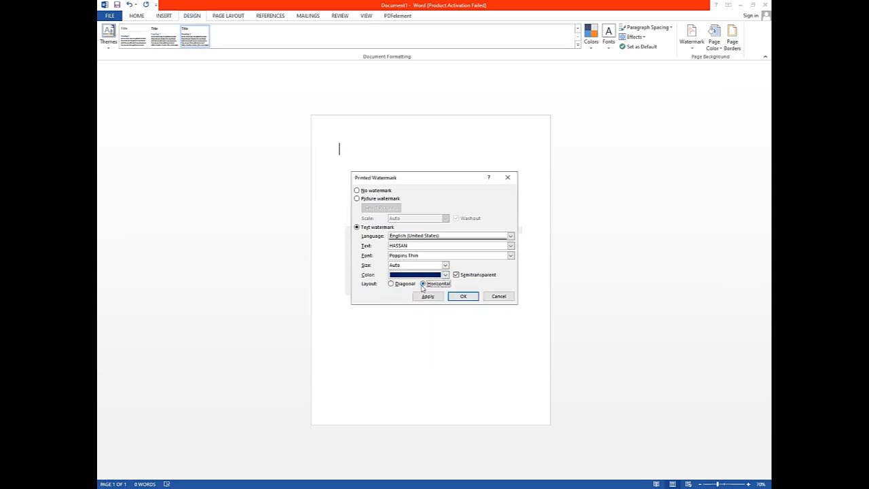
pyautogui.click(391, 284)
pyautogui.click(468, 296)
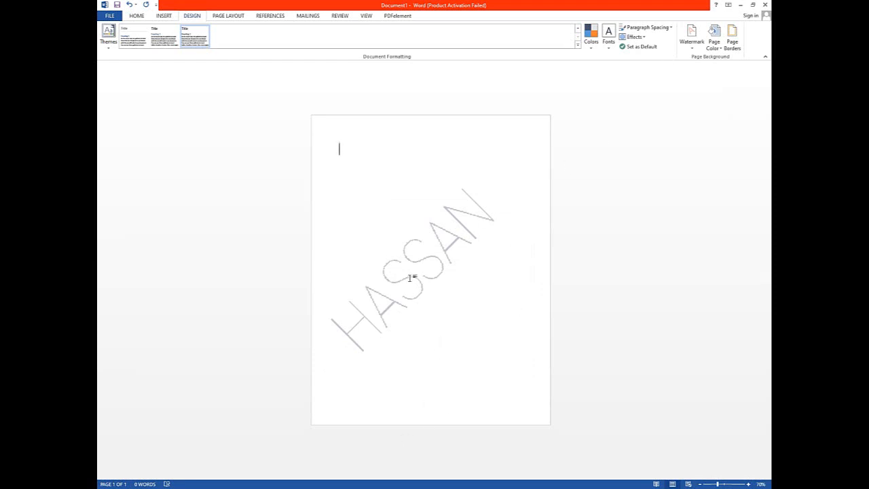
# Step: Switch the custom watermark to a picture watermark and browse the computer's pictures in offline mode
pyautogui.click(686, 47)
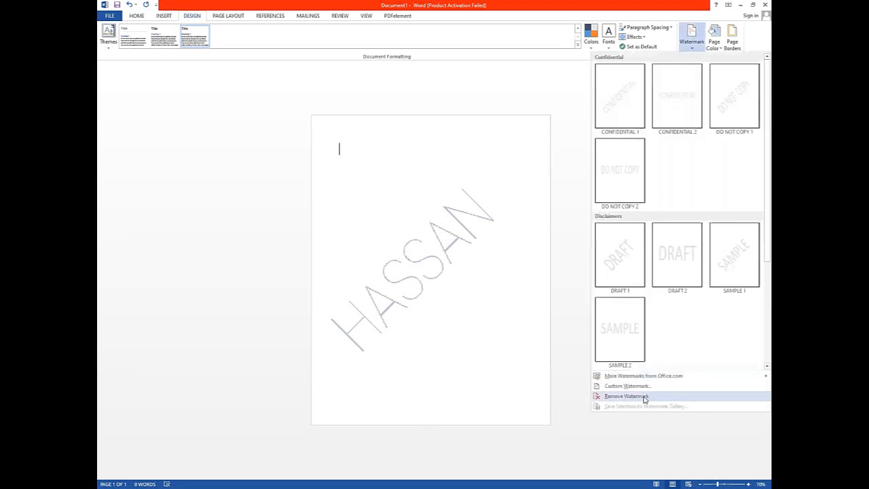
pyautogui.click(625, 386)
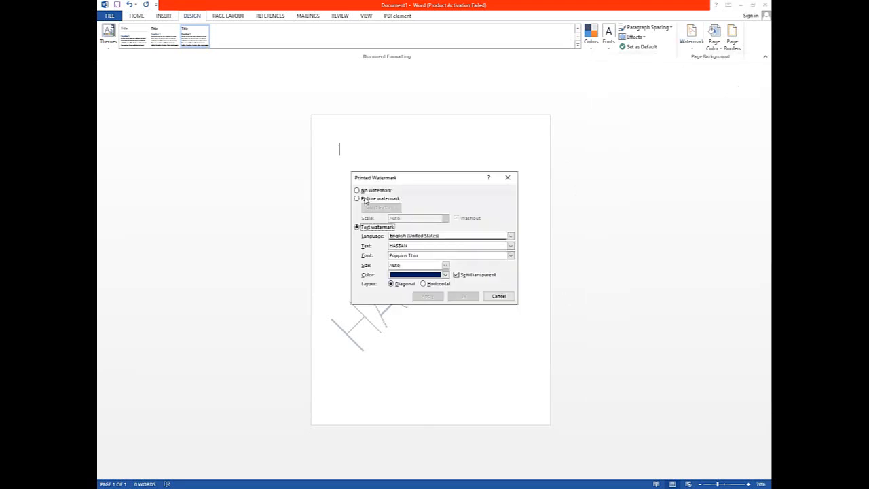
pyautogui.click(365, 199)
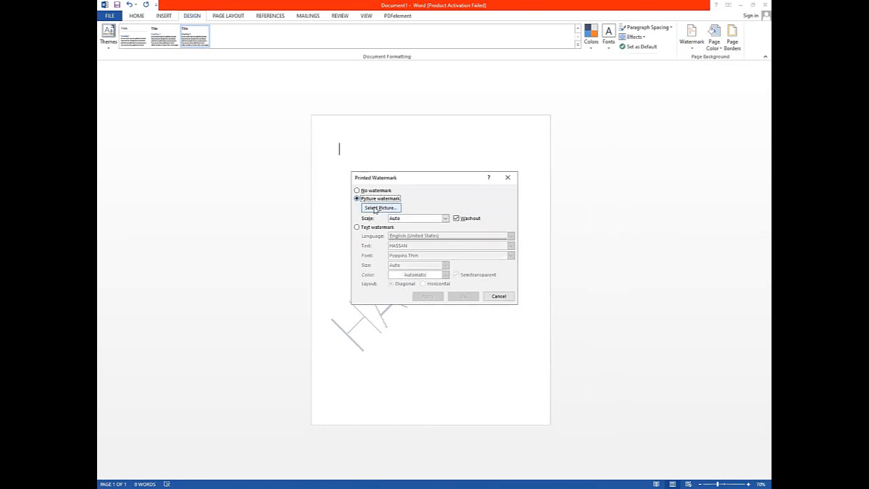
pyautogui.click(374, 210)
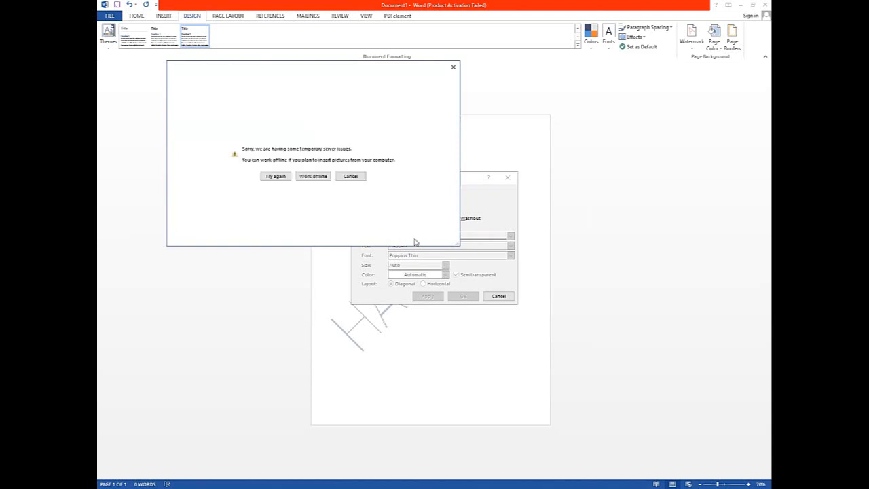
pyautogui.click(313, 178)
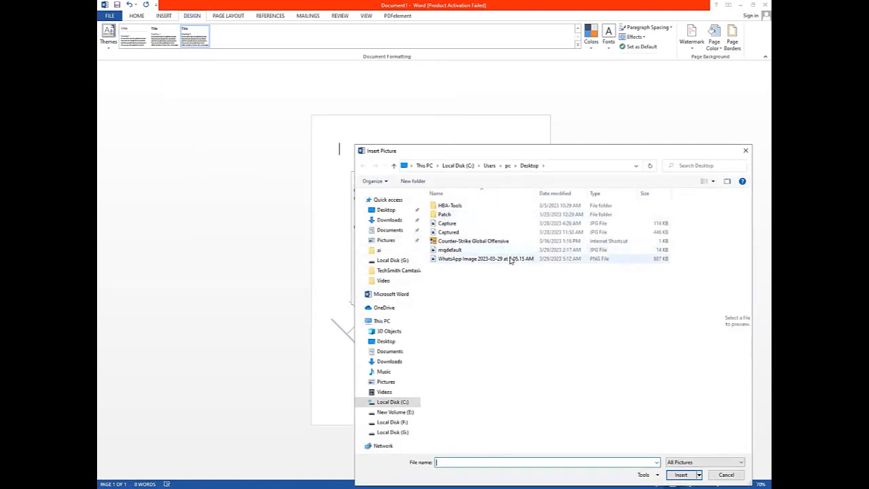
# Step: Choose the Captured picture from the Desktop and apply it as the washed-out page watermark
pyautogui.click(495, 231)
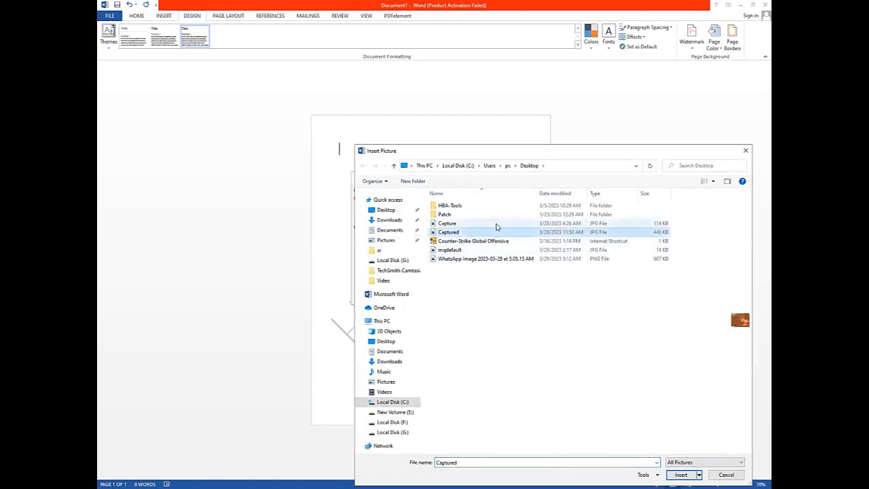
pyautogui.press('Up')
pyautogui.click(499, 233)
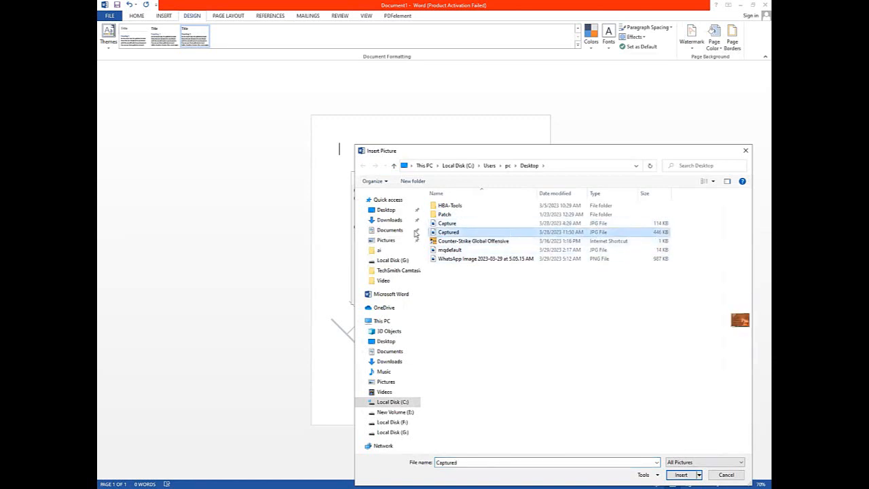
pyautogui.click(401, 220)
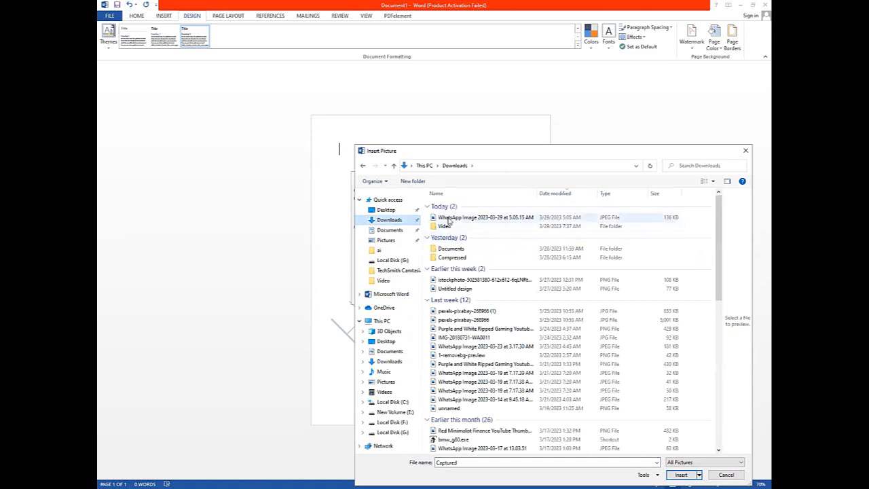
pyautogui.click(468, 218)
pyautogui.click(362, 166)
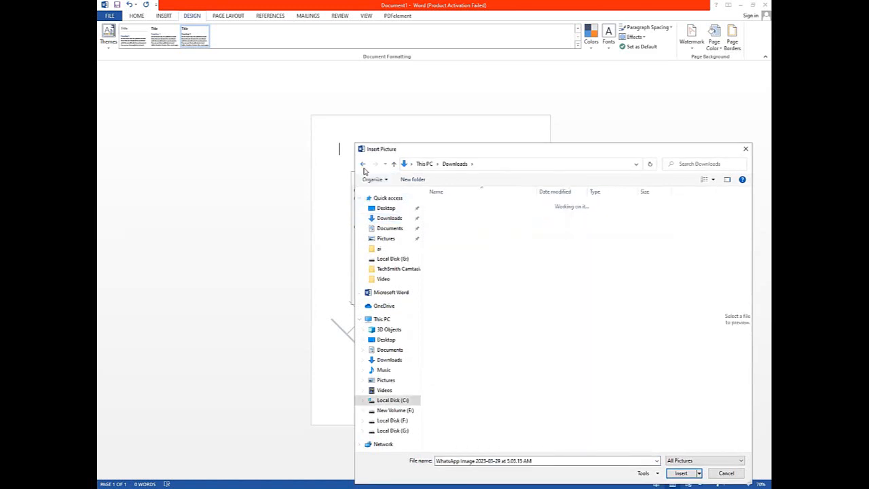
pyautogui.click(452, 222)
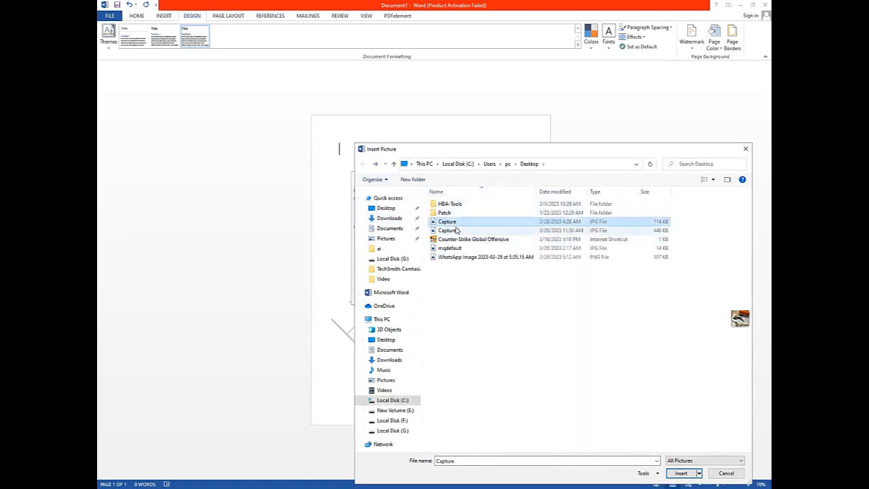
pyautogui.doubleClick(456, 230)
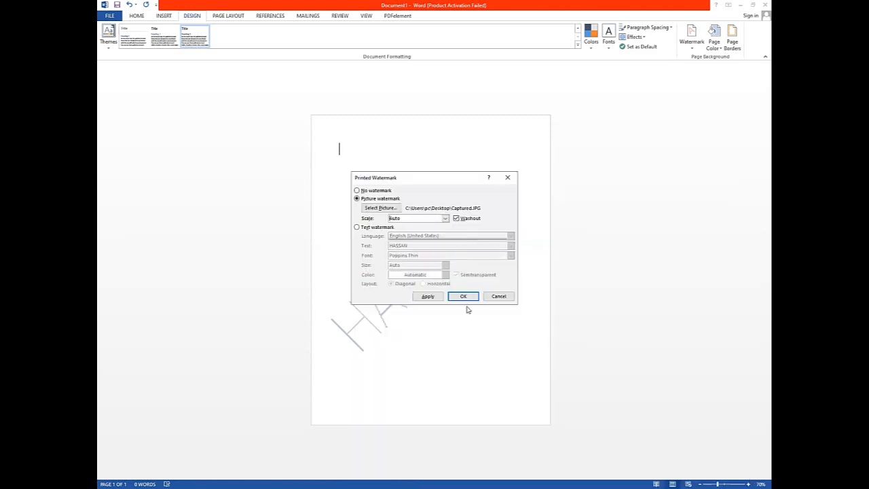
pyautogui.click(467, 300)
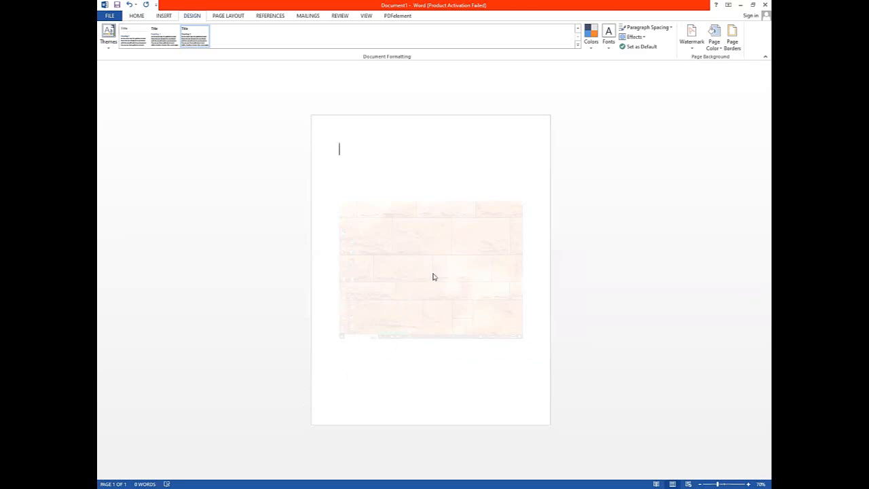
# Step: Replace the picture watermark with the Capture image from the Desktop, with Washout turned off
pyautogui.click(691, 34)
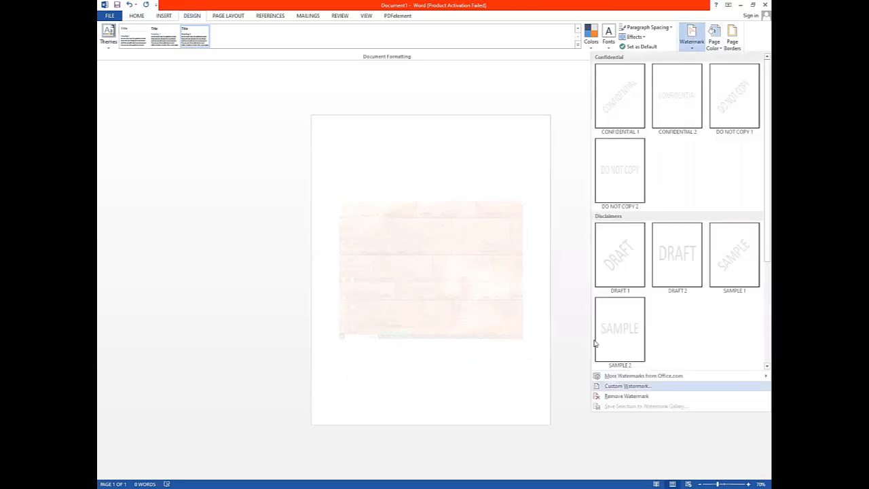
pyautogui.click(627, 385)
pyautogui.click(456, 218)
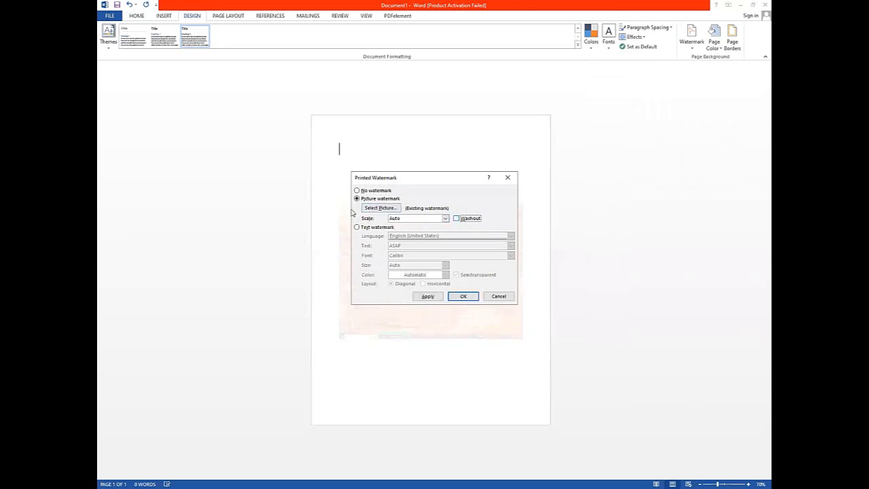
pyautogui.click(384, 209)
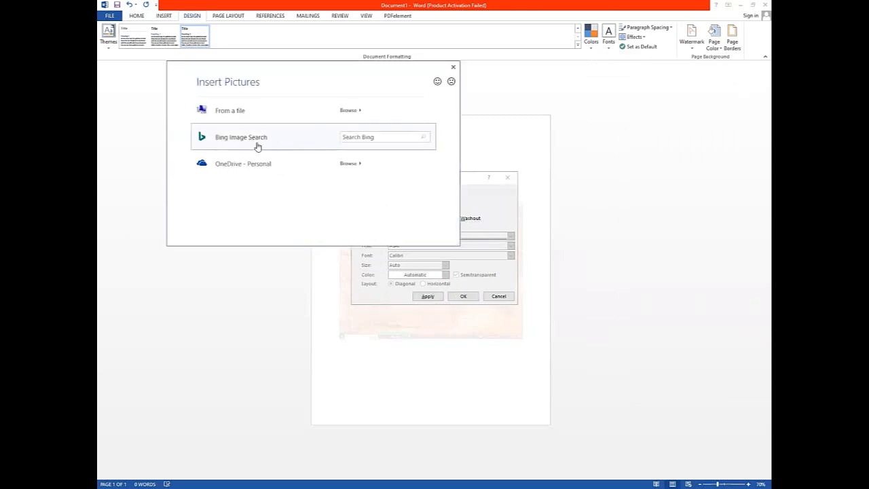
pyautogui.click(344, 122)
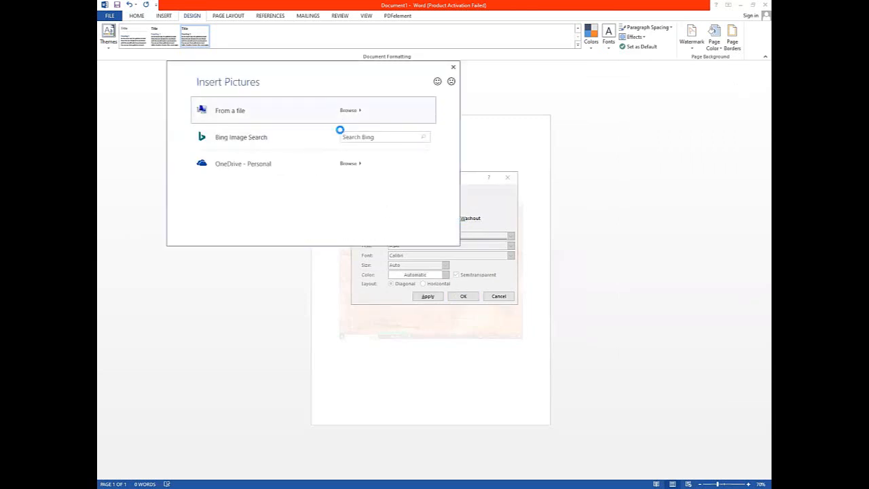
pyautogui.click(475, 225)
pyautogui.doubleClick(476, 226)
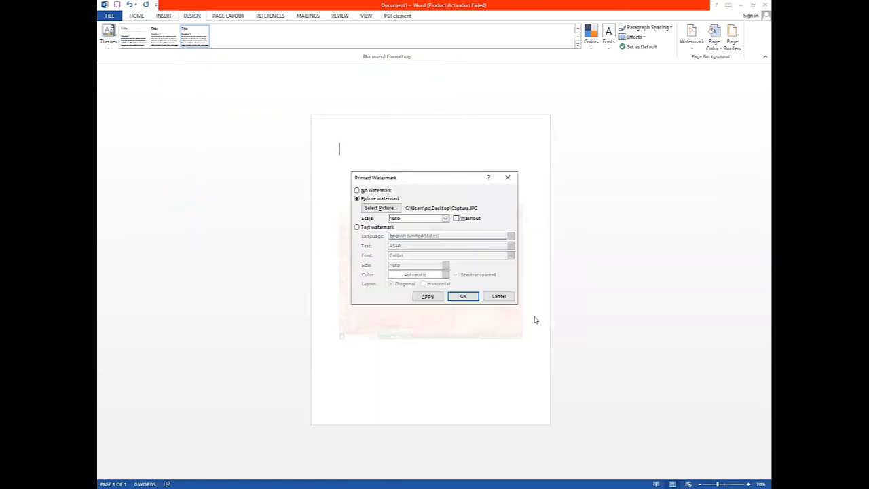
pyautogui.click(439, 296)
pyautogui.click(463, 297)
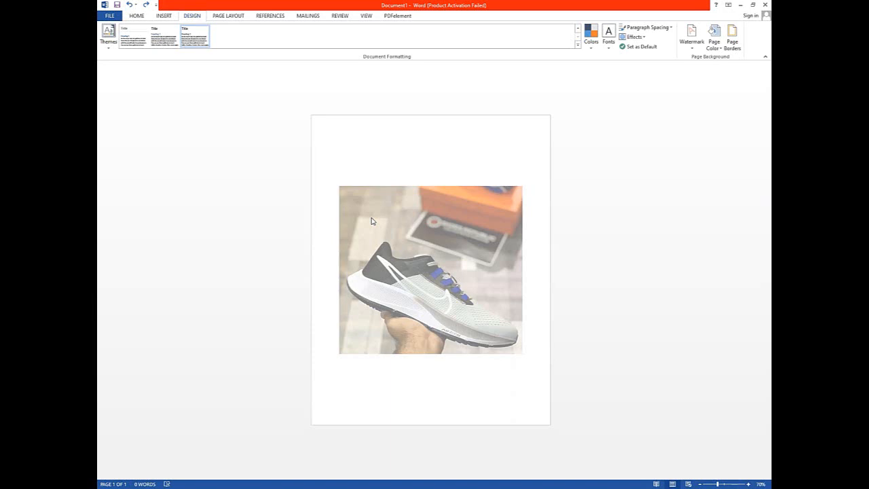
# Step: Replace the page watermark with the Capture picture from the Desktop, with Washout turned on
pyautogui.click(690, 38)
pyautogui.click(633, 389)
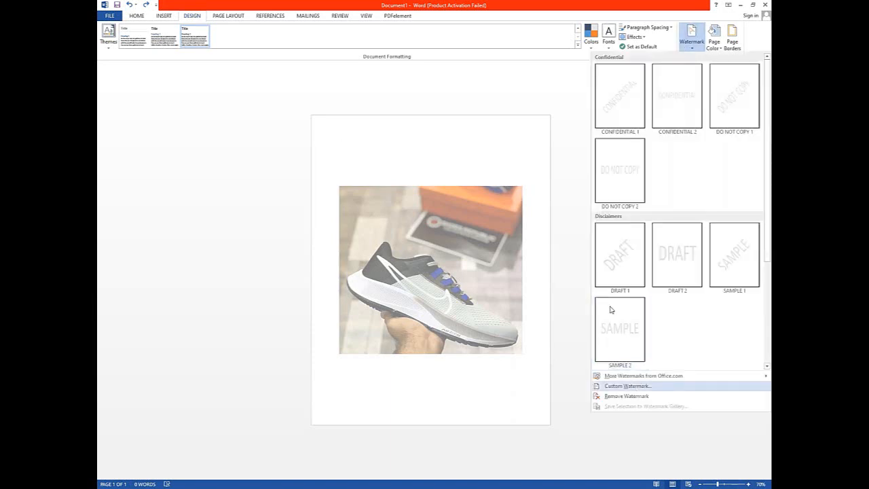
pyautogui.click(459, 218)
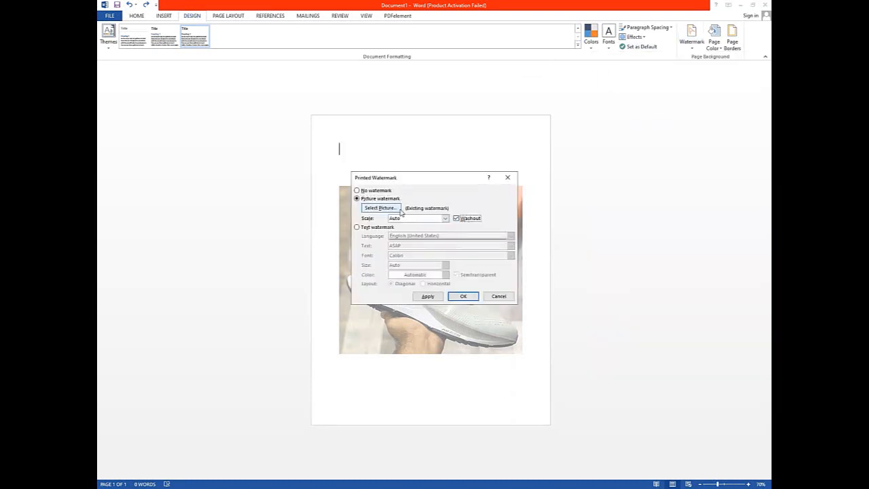
pyautogui.click(380, 208)
pyautogui.click(351, 113)
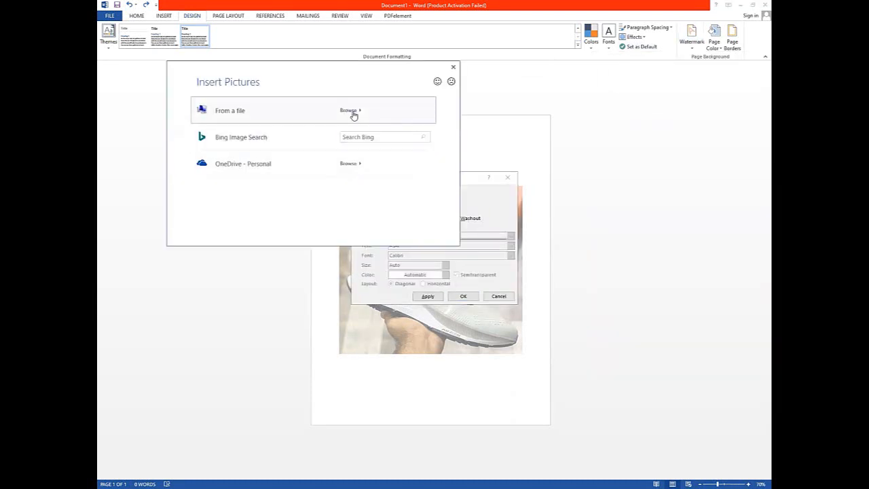
pyautogui.click(448, 222)
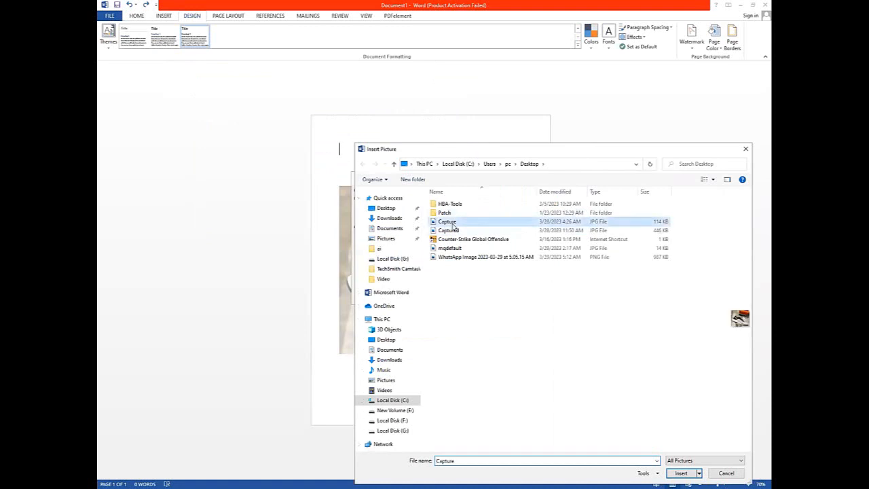
pyautogui.click(676, 471)
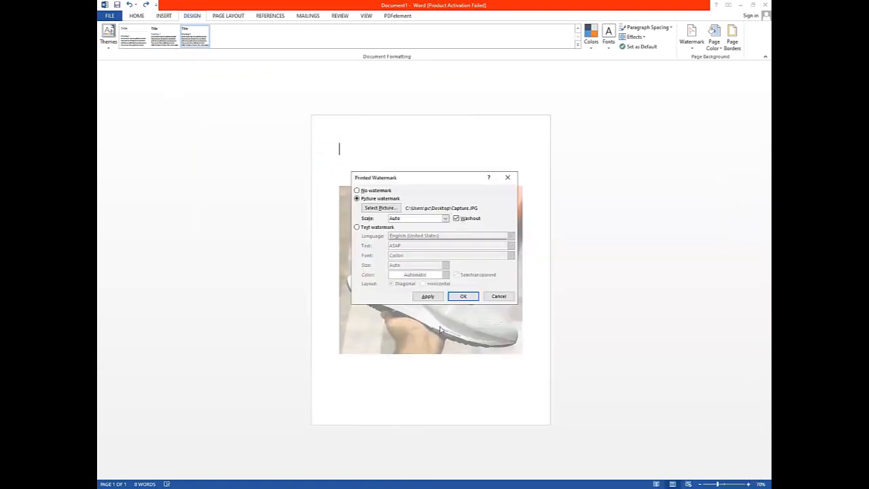
pyautogui.click(466, 297)
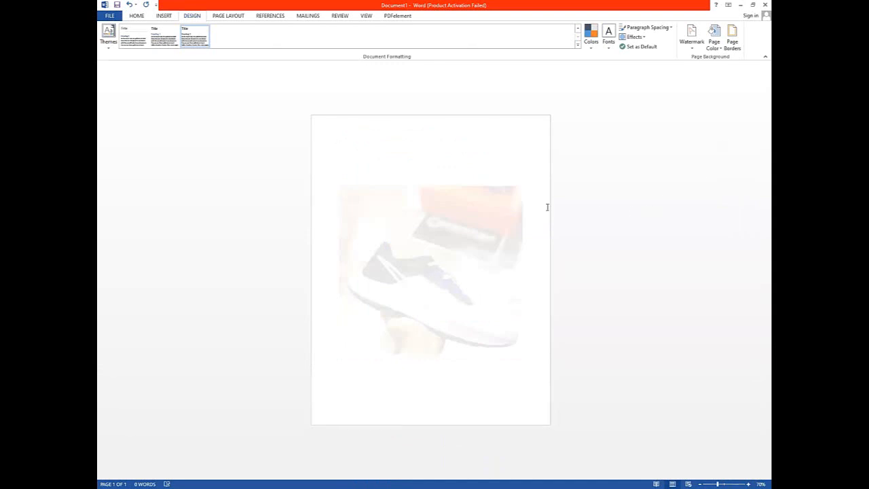
# Step: Enter the sample text ASDSADDSADSAASADS two lines down over the washed-out watermark, and delete all the document's text
pyautogui.press('Return')
pyautogui.press('Return')
pyautogui.write('ASDSADDSADSAASADS')
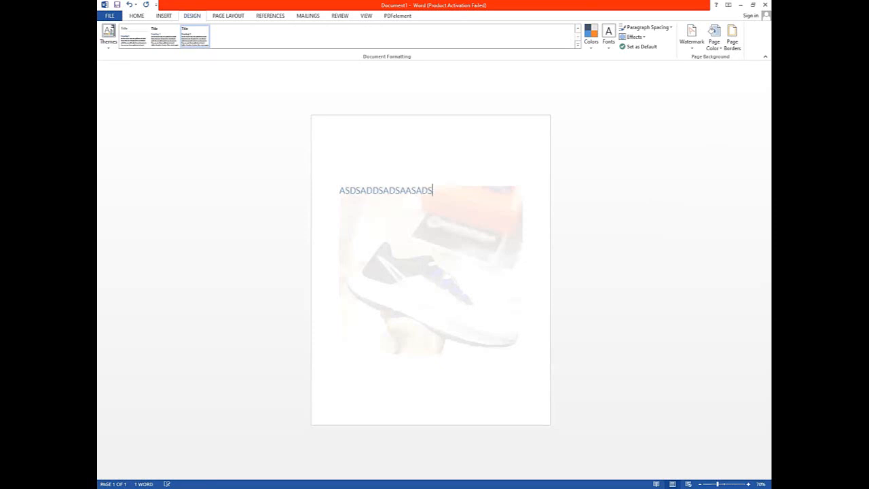
pyautogui.hotkey('ctrl', 'a')
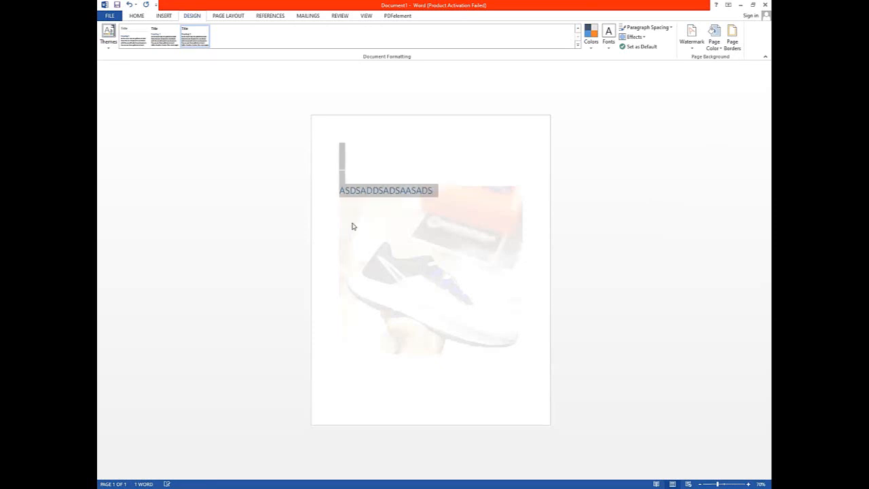
pyautogui.press('Delete')
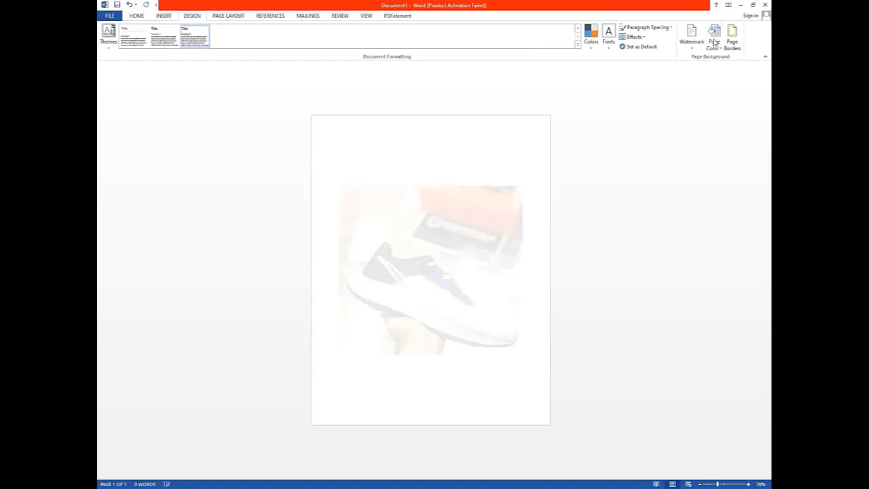
# Step: Set the page color to a light orange from the standard color palette, after trying green and its custom RGB settings
pyautogui.click(692, 52)
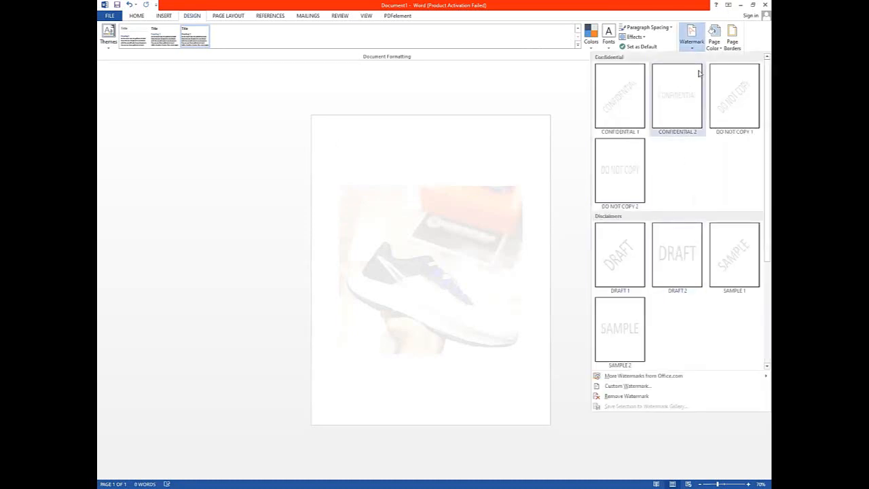
pyautogui.click(713, 37)
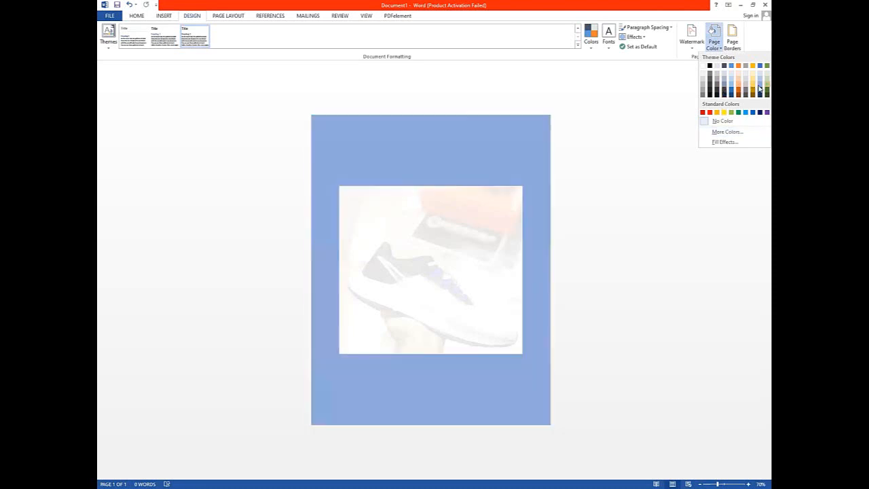
pyautogui.click(719, 133)
pyautogui.click(411, 249)
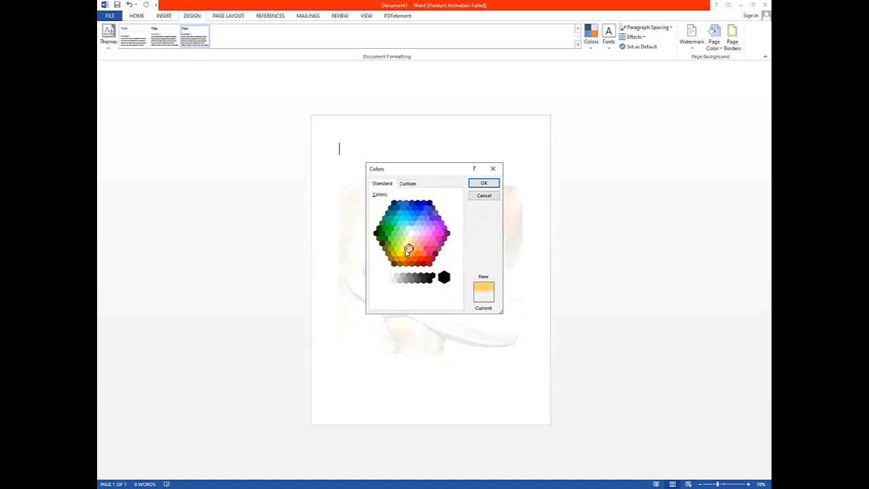
pyautogui.click(397, 228)
pyautogui.click(408, 184)
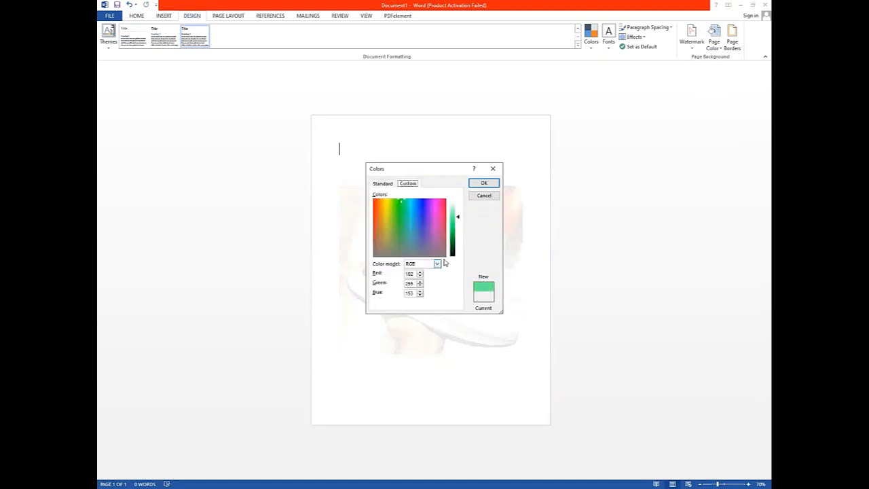
pyautogui.click(382, 185)
pyautogui.click(411, 243)
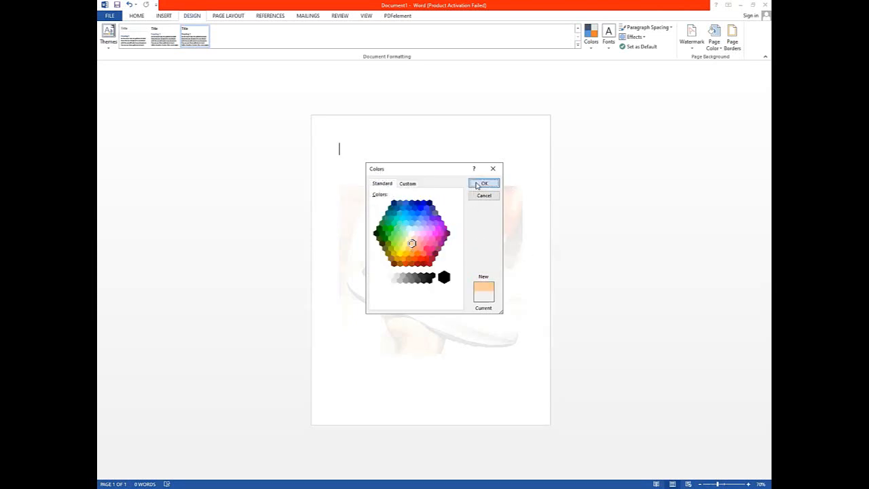
pyautogui.press('Return')
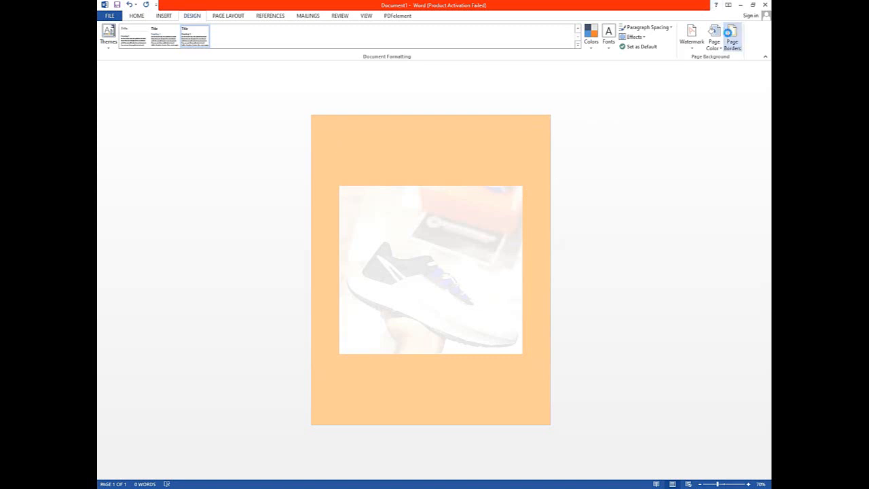
# Step: Change the page color to the orange theme color and check the page in the print preview
pyautogui.click(732, 37)
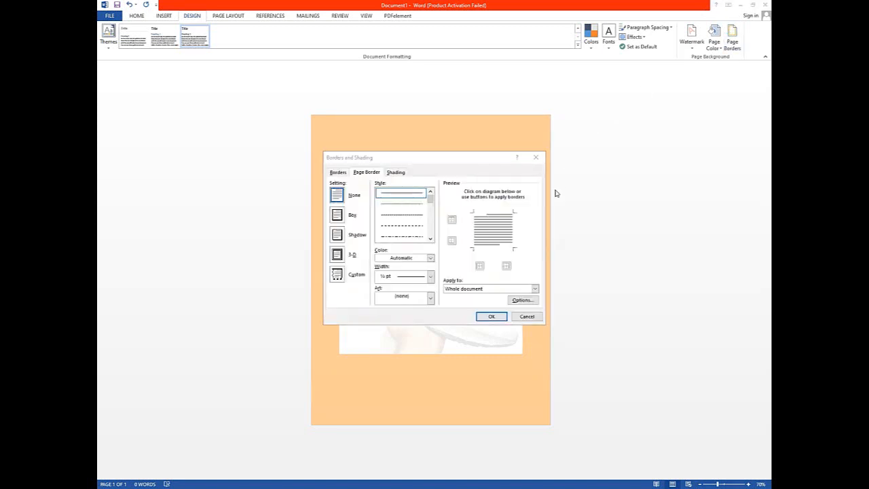
pyautogui.click(524, 316)
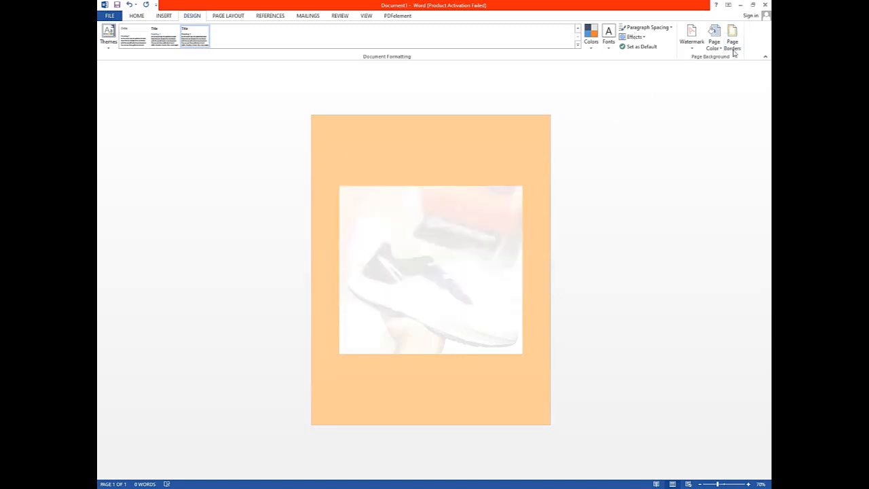
pyautogui.click(713, 39)
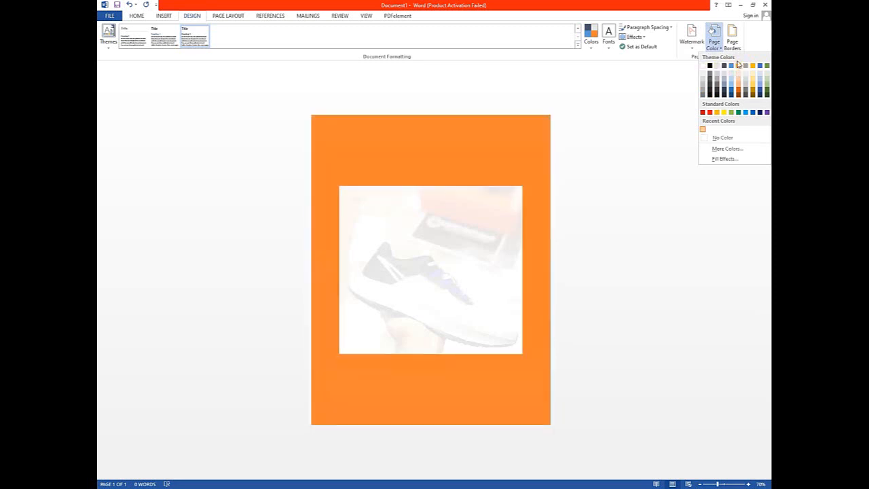
pyautogui.click(738, 64)
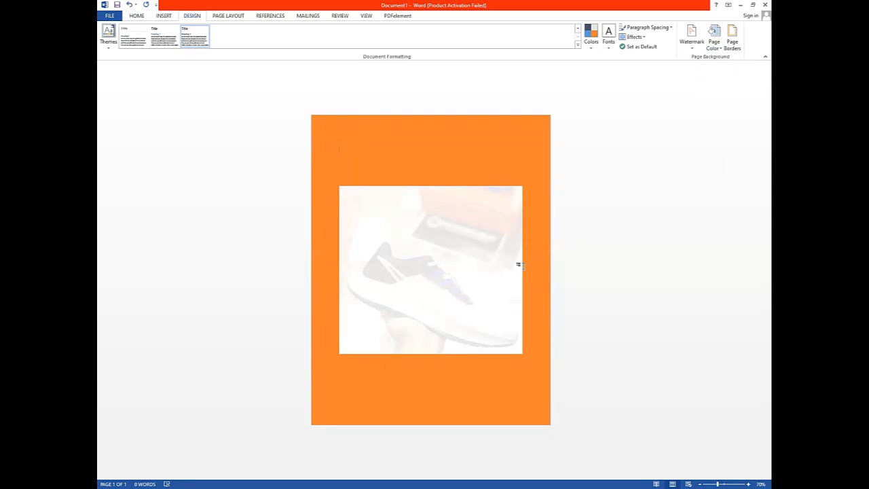
pyautogui.hotkey('ctrl', 'p')
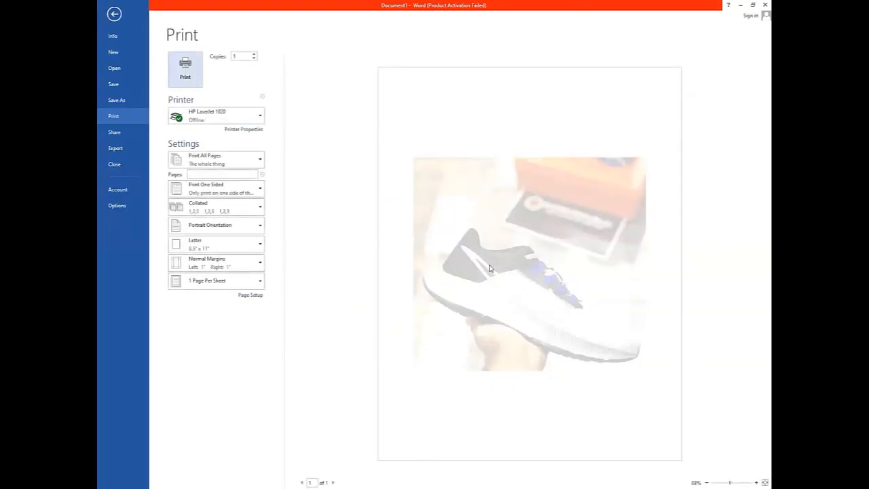
pyautogui.click(107, 14)
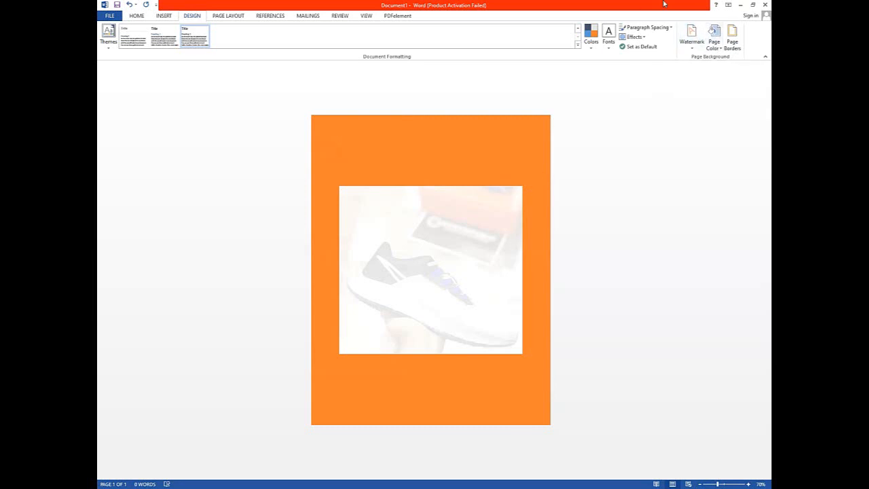
# Step: Remove the page background color by setting it to No Color
pyautogui.click(713, 37)
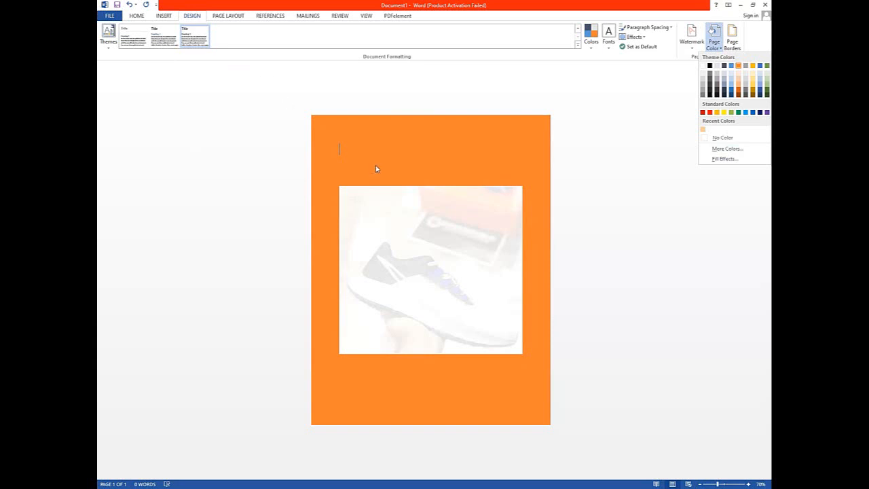
pyautogui.click(713, 34)
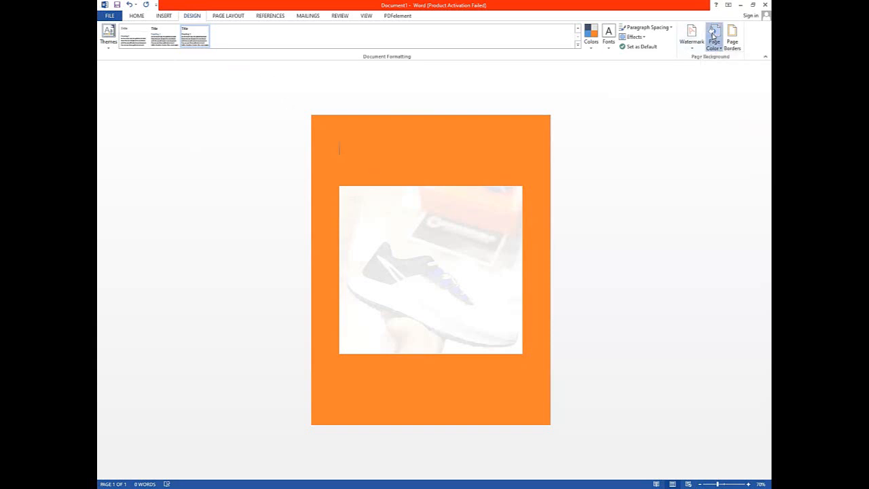
pyautogui.click(713, 36)
pyautogui.click(722, 138)
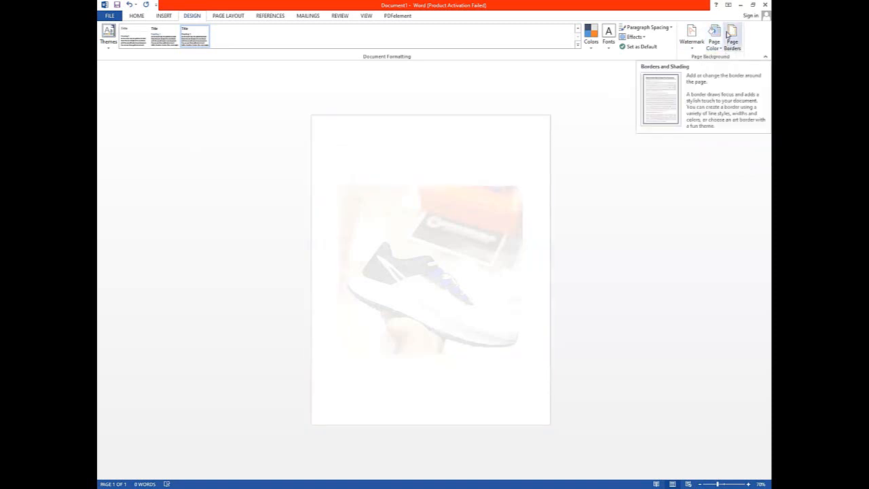
# Step: Apply a Box border with a thick-and-thin line style to the empty paragraph
pyautogui.click(729, 35)
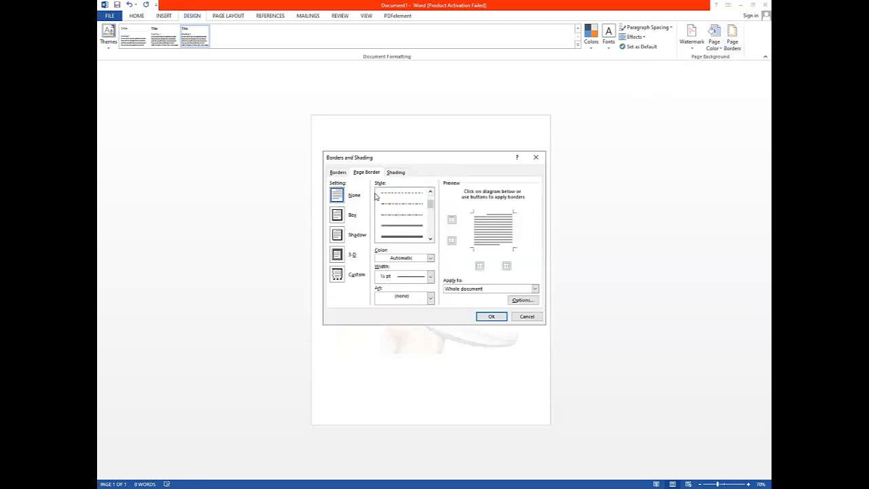
pyautogui.click(341, 174)
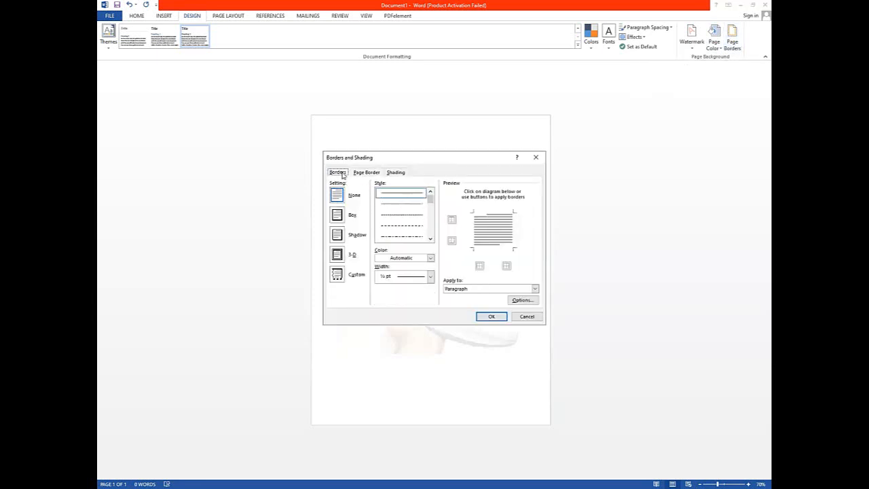
pyautogui.click(337, 214)
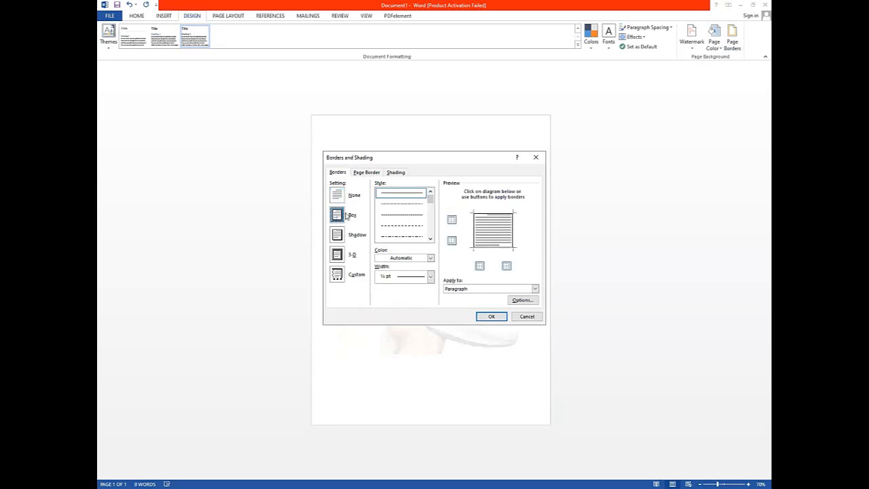
pyautogui.scroll(-3, 402, 224)
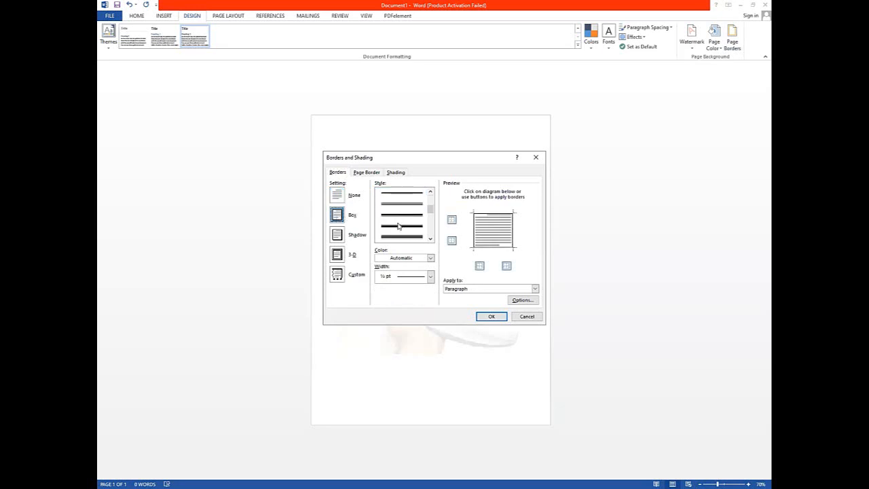
pyautogui.click(402, 235)
pyautogui.click(405, 274)
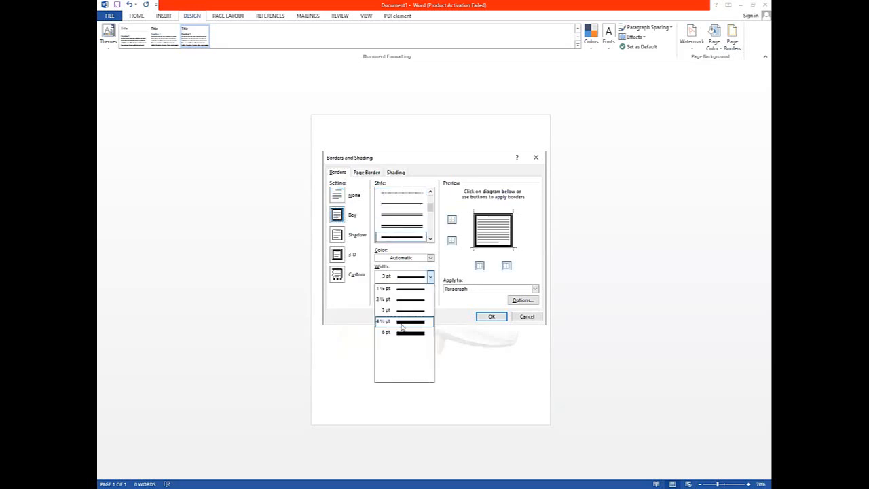
pyautogui.click(402, 376)
pyautogui.click(492, 316)
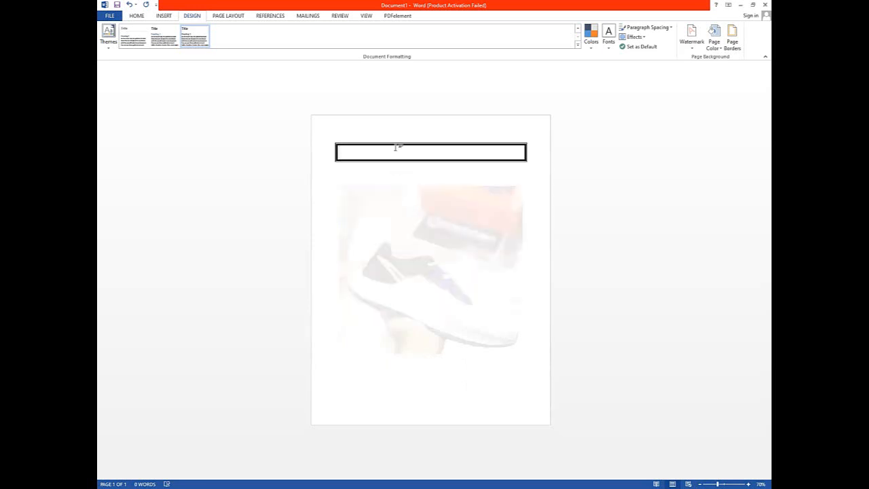
# Step: Preview the Shadow, Box and 3-D settings for the page border, ending with the setting at None
pyautogui.click(733, 34)
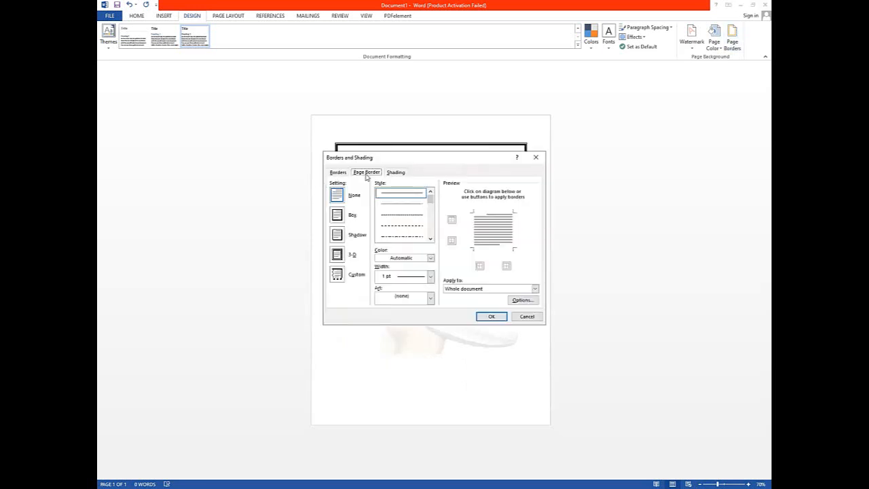
pyautogui.click(343, 236)
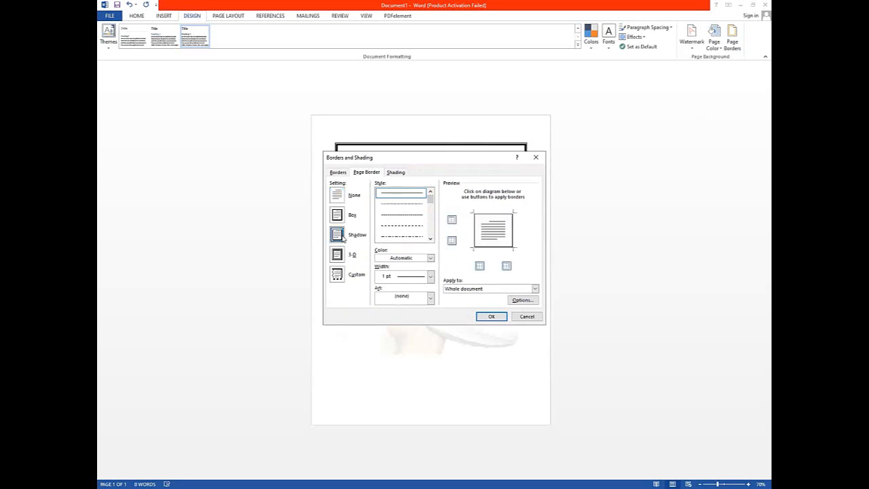
pyautogui.click(336, 195)
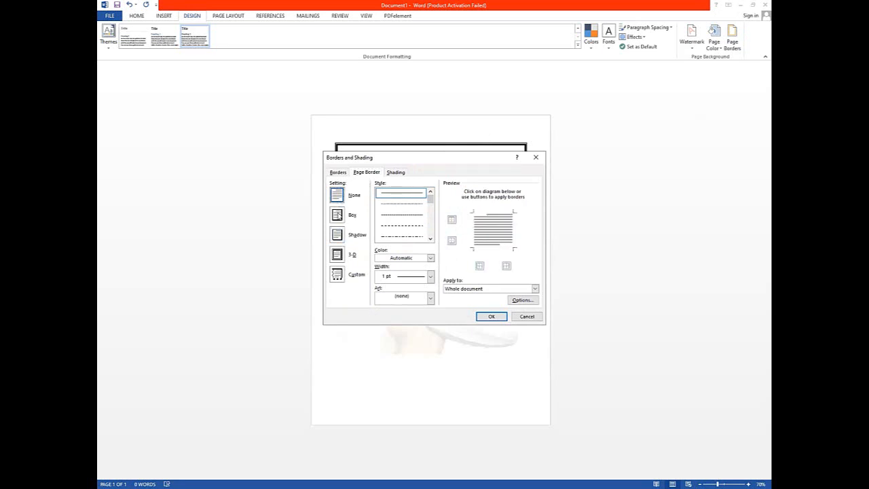
pyautogui.click(339, 216)
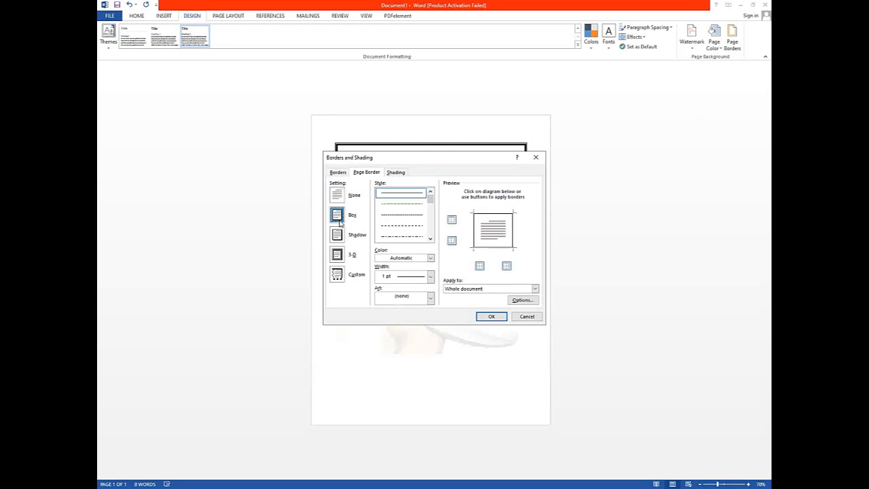
pyautogui.click(339, 234)
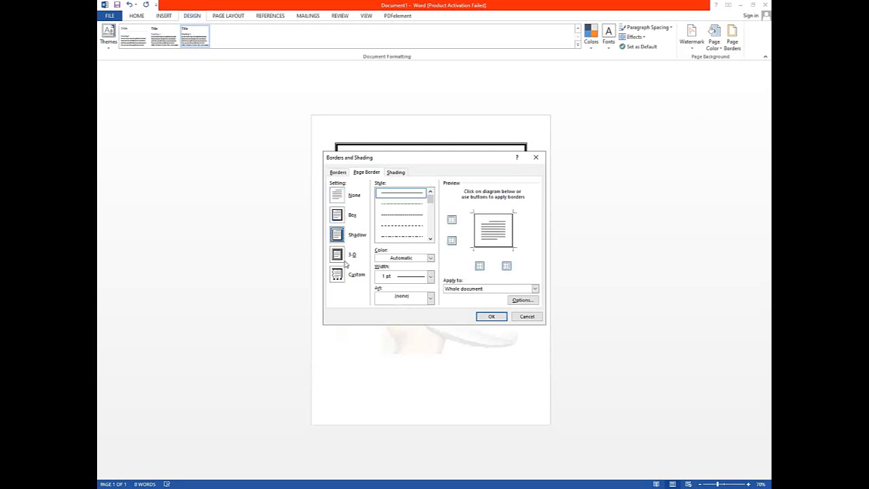
pyautogui.click(340, 254)
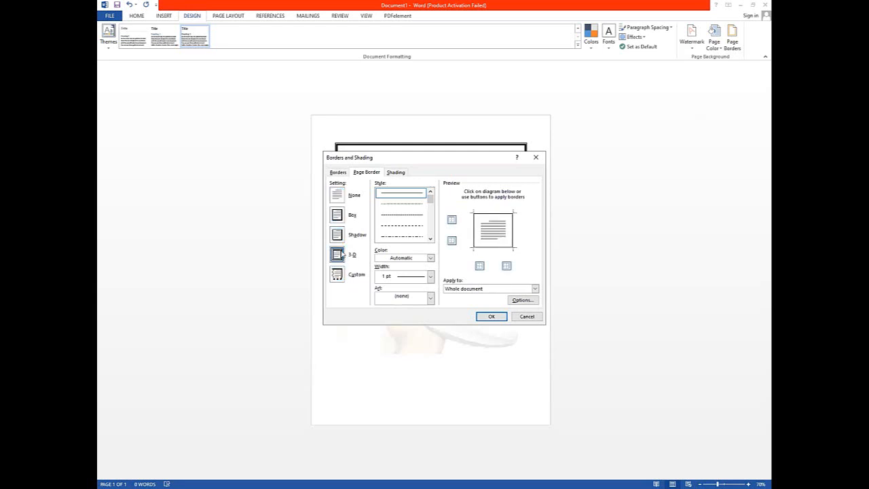
pyautogui.click(341, 216)
pyautogui.click(338, 197)
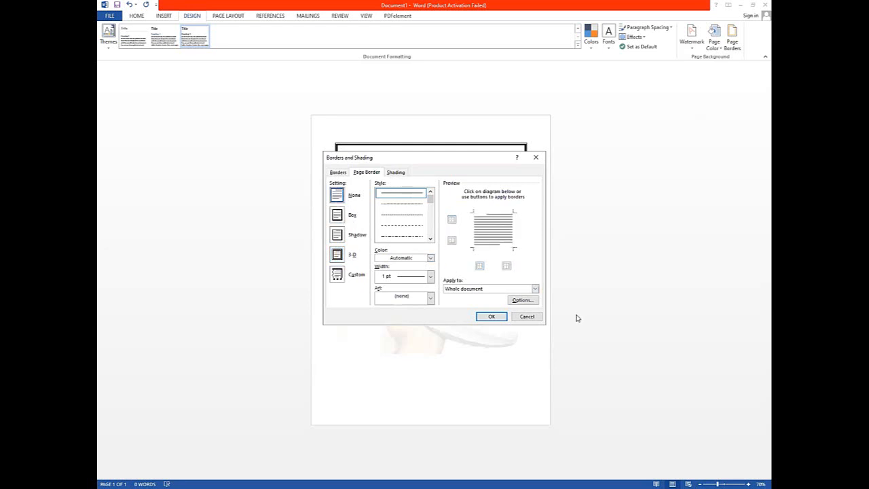
# Step: Give the page border a double-line style, an orange color and a width of 4½ pt
pyautogui.scroll(-3, 401, 226)
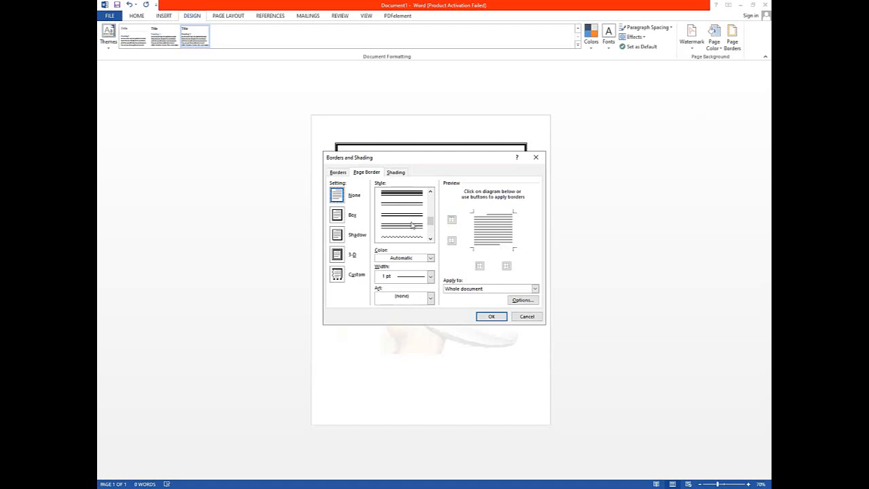
pyautogui.click(413, 221)
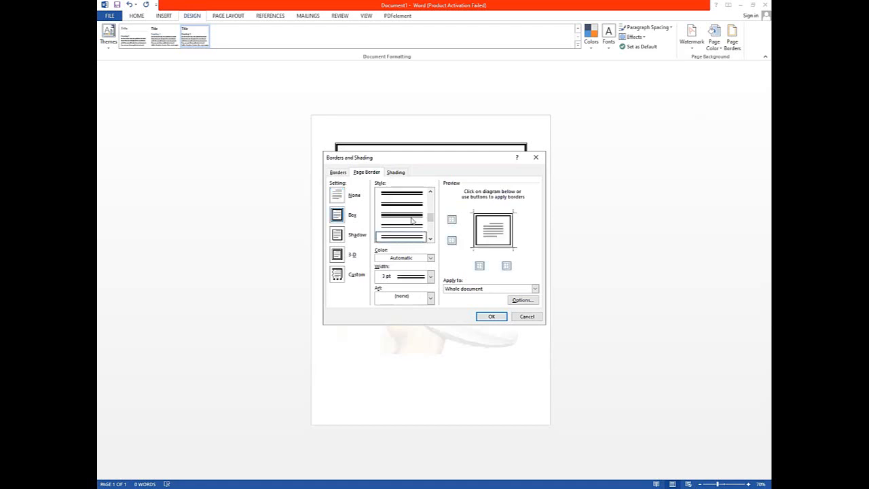
pyautogui.click(431, 259)
pyautogui.click(419, 307)
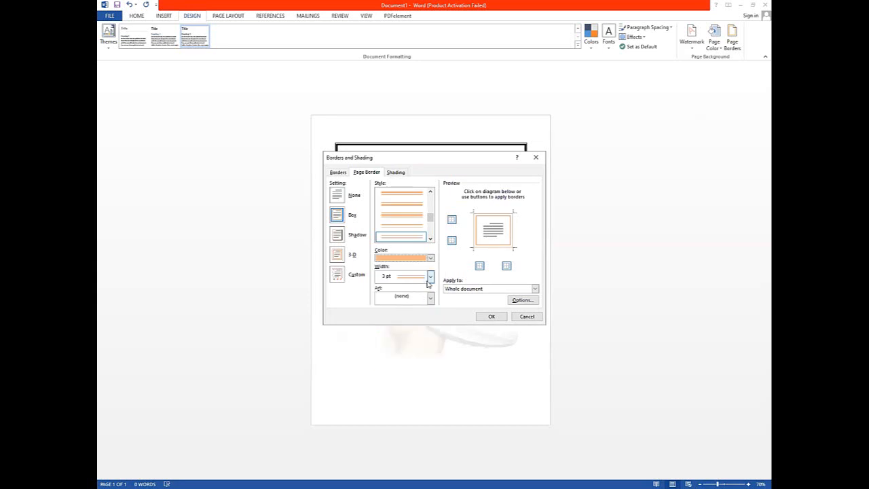
pyautogui.click(429, 277)
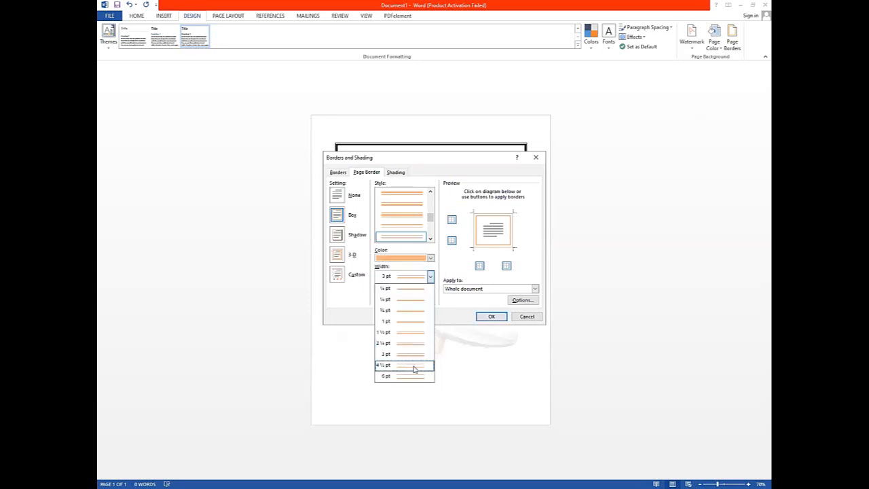
pyautogui.click(413, 363)
# Step: Choose the row of gold stars as the page border art and apply it to the page
pyautogui.click(406, 303)
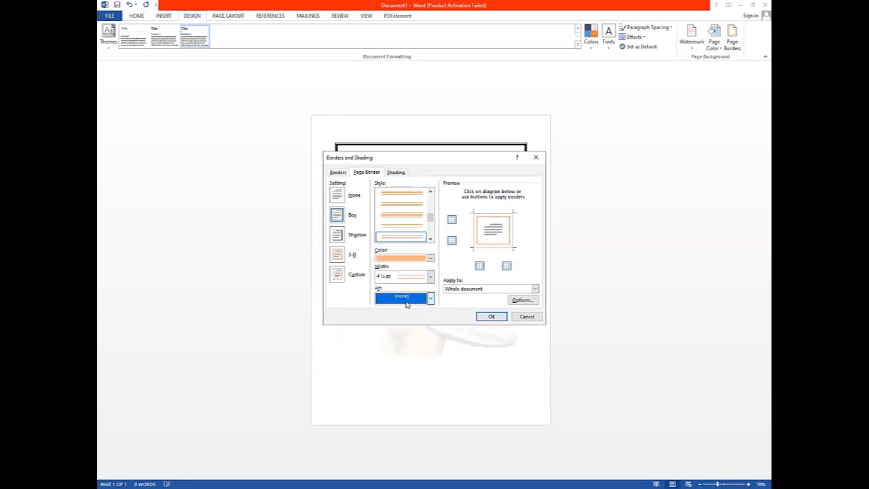
pyautogui.scroll(-5, 410, 324)
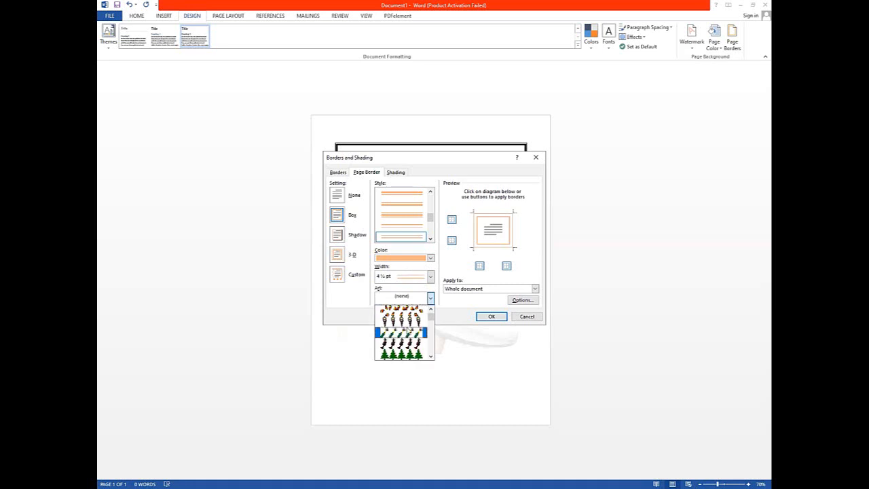
pyautogui.scroll(-8, 404, 332)
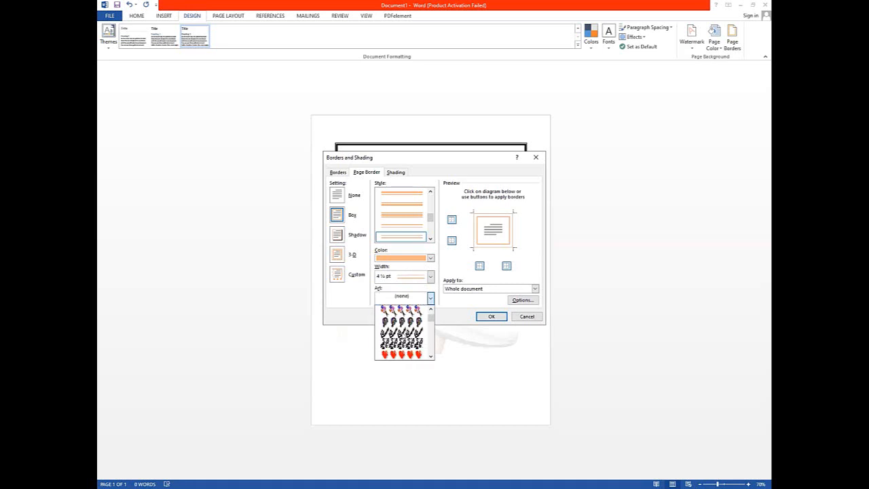
pyautogui.scroll(-5, 404, 332)
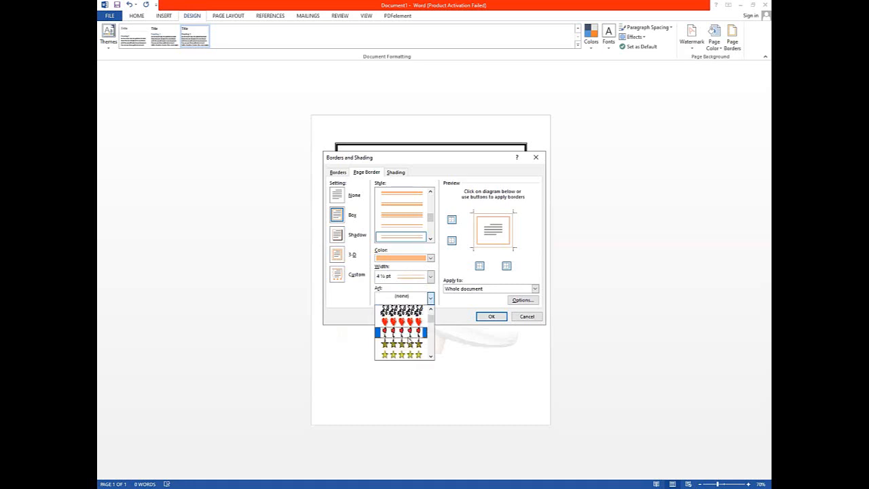
pyautogui.click(409, 344)
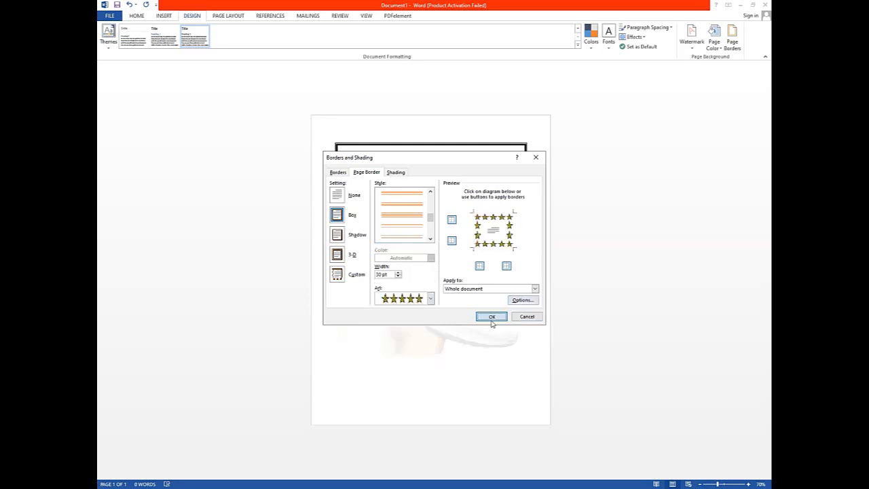
pyautogui.click(491, 316)
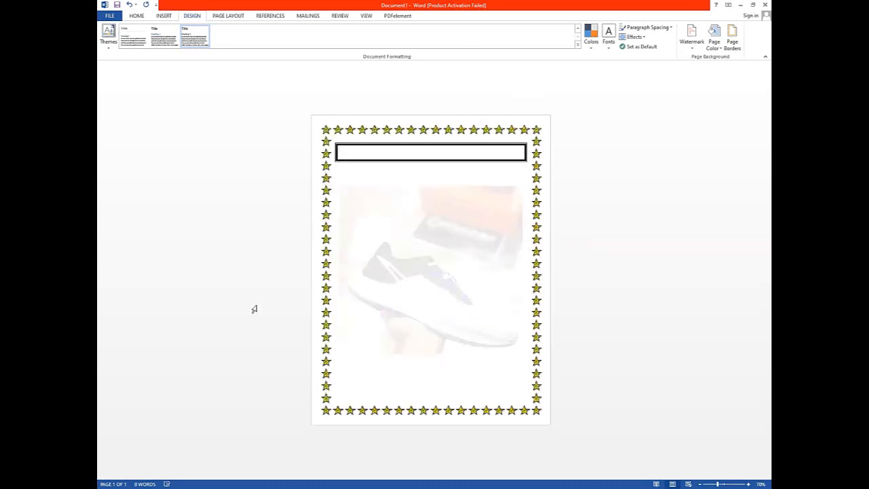
# Step: Replace the star art page border with a 3 pt double-line Box border
pyautogui.click(732, 37)
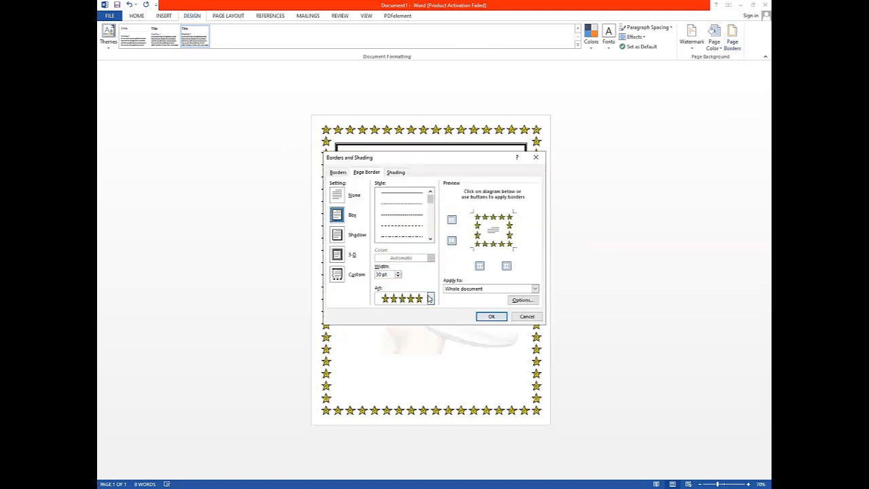
pyautogui.click(429, 299)
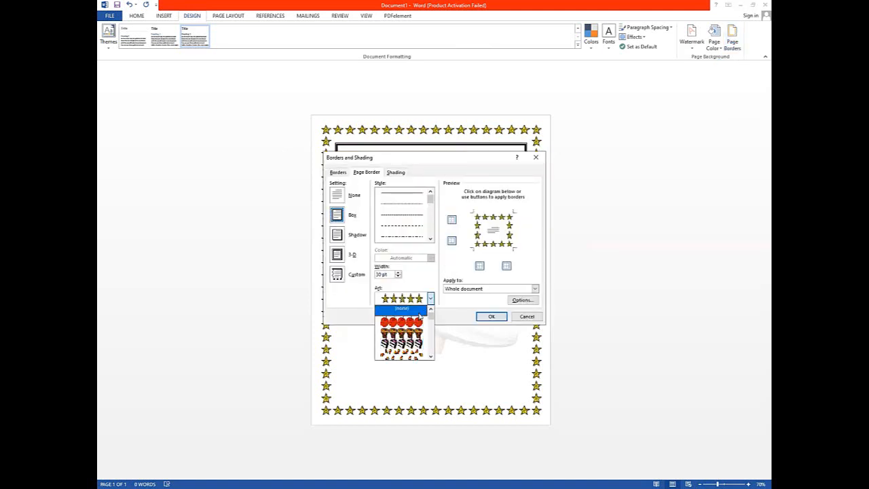
pyautogui.click(419, 311)
pyautogui.scroll(-3, 399, 227)
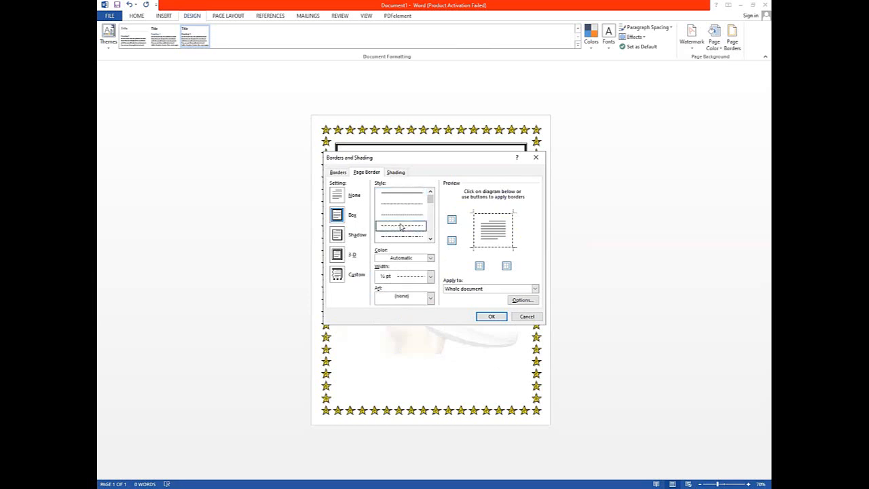
pyautogui.click(402, 234)
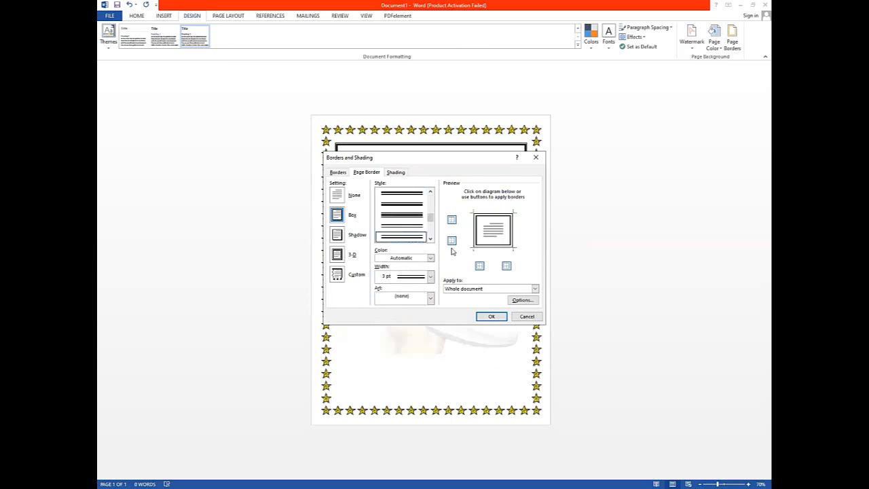
pyautogui.click(492, 317)
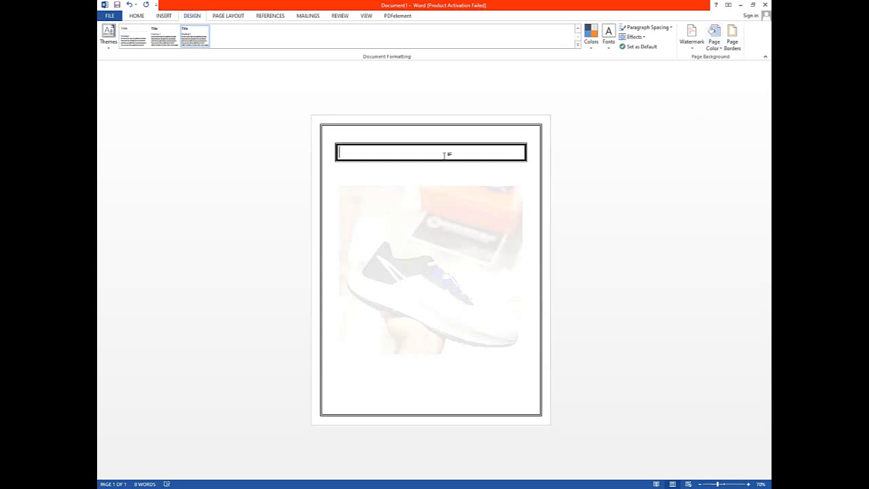
# Step: Change the color of the empty paragraph's Box border to light orange
pyautogui.click(728, 44)
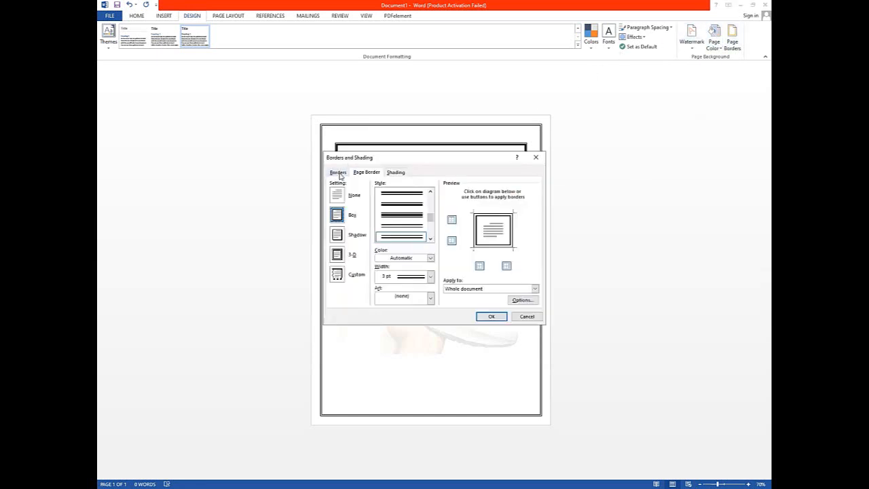
pyautogui.click(338, 173)
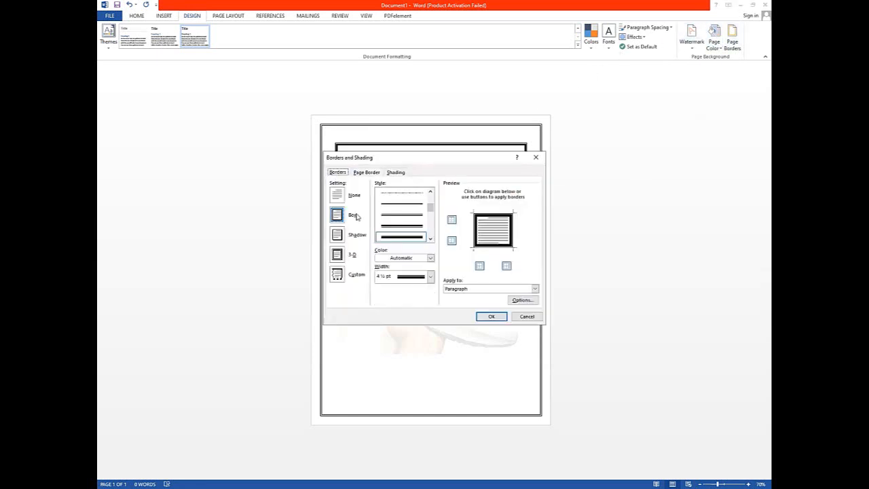
pyautogui.click(425, 273)
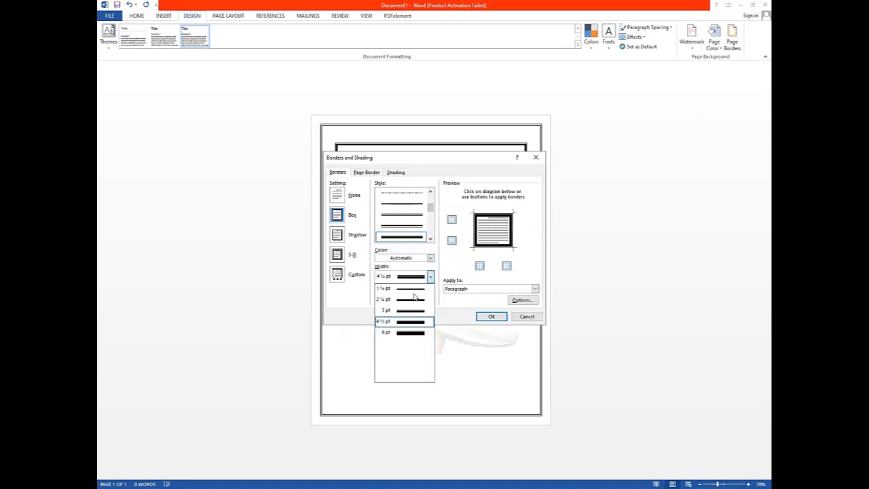
pyautogui.click(493, 317)
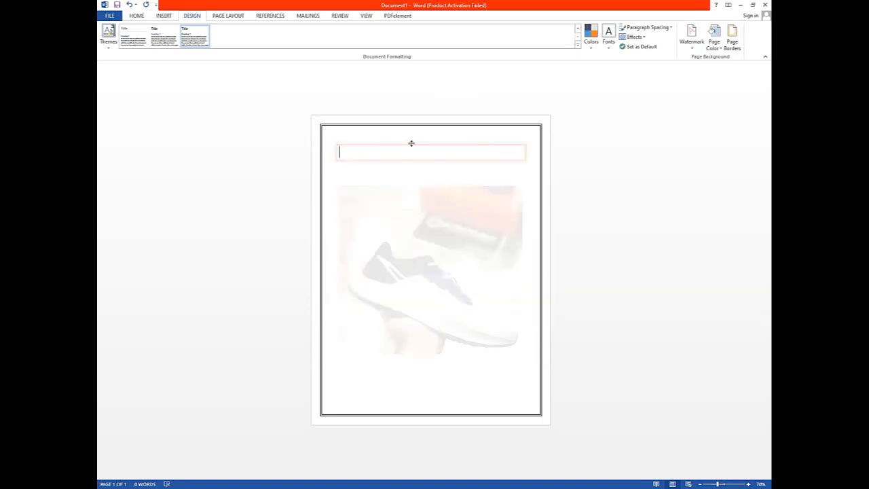
# Step: Review the paragraph's Borders and Shading settings through the paragraph borders options, and close them without changes
pyautogui.click(140, 16)
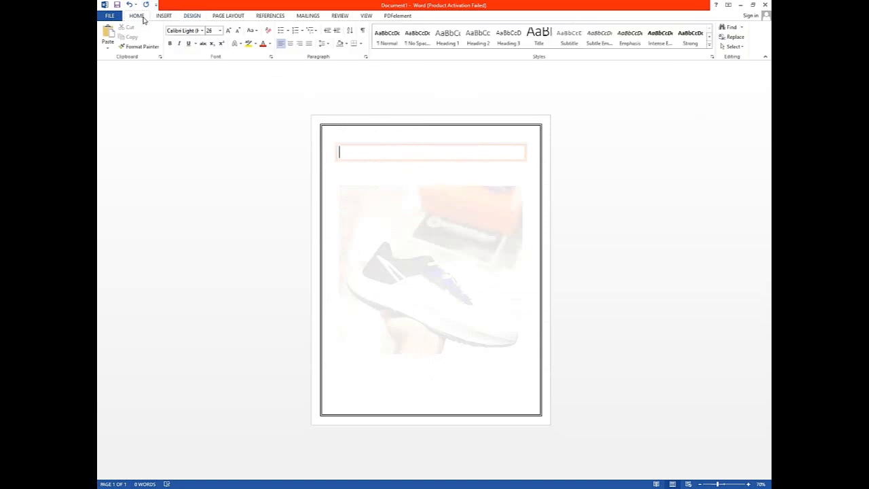
pyautogui.click(361, 44)
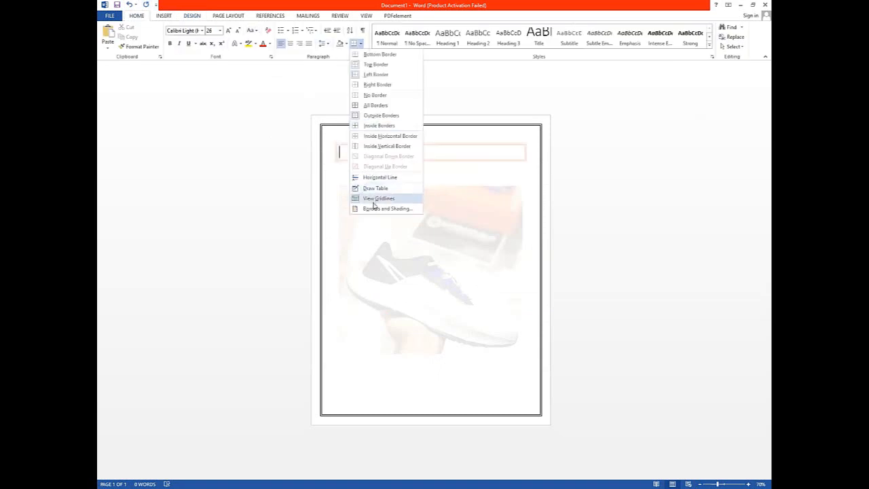
pyautogui.click(377, 209)
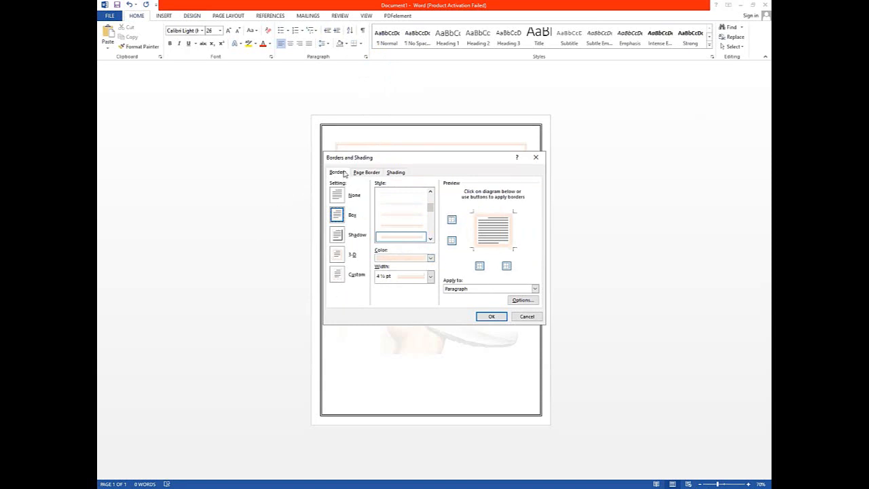
pyautogui.click(165, 17)
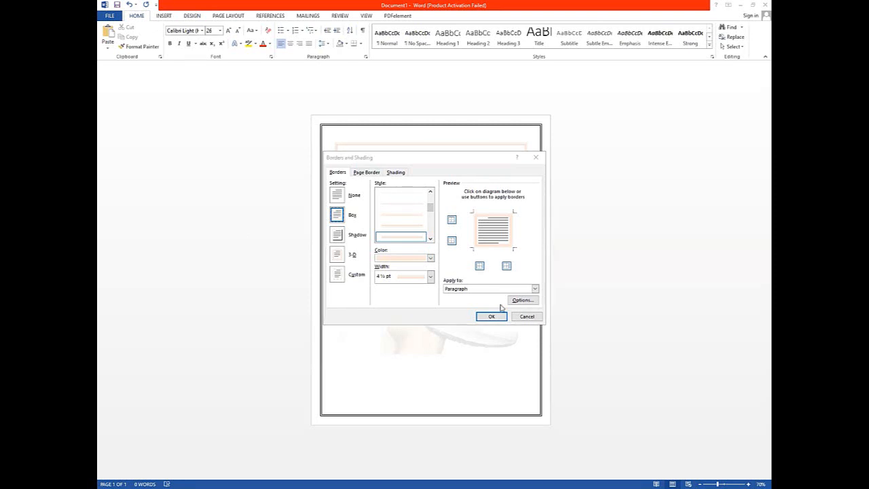
pyautogui.click(533, 315)
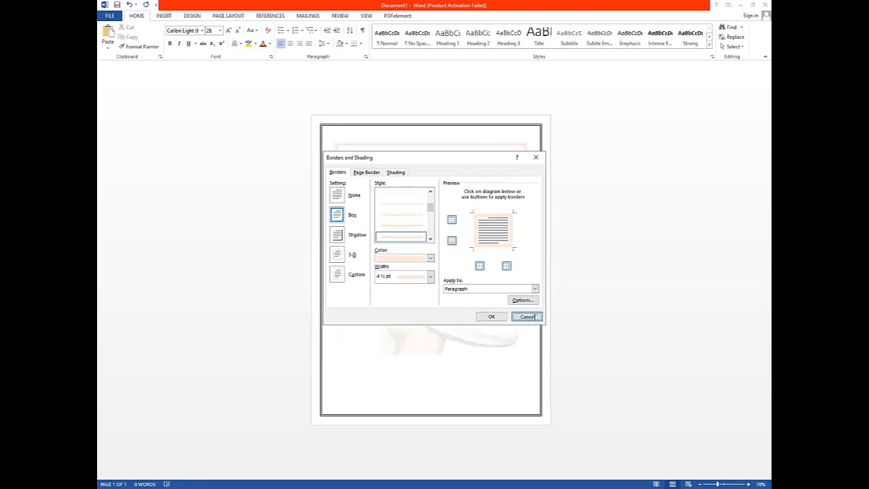
# Step: Examine the Apply to choices for the page border and compare them with the paragraph border's settings
pyautogui.click(192, 17)
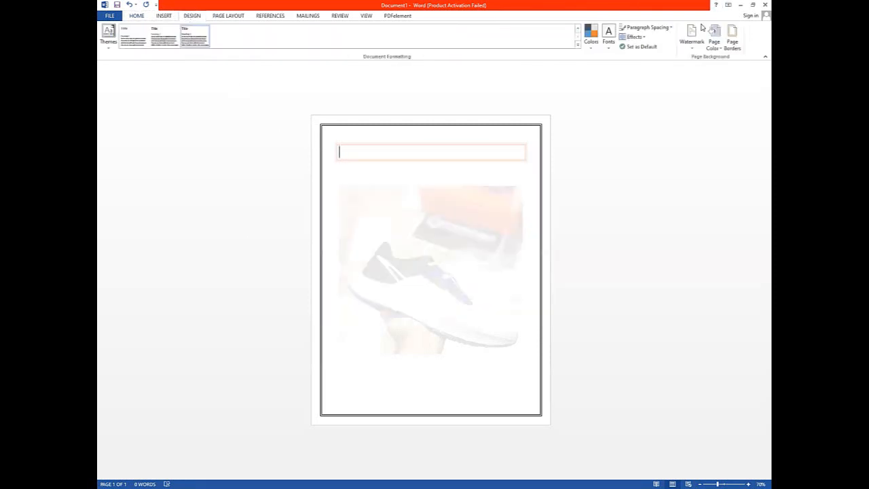
pyautogui.click(731, 35)
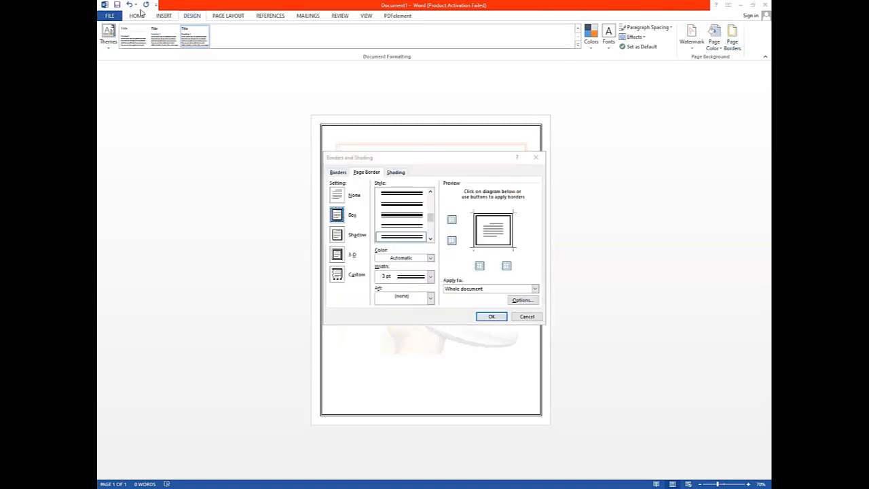
pyautogui.click(336, 165)
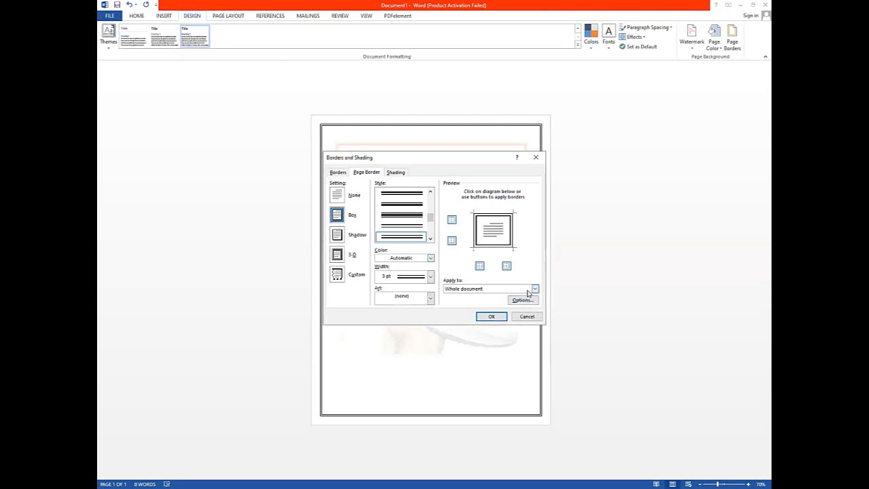
pyautogui.click(533, 289)
pyautogui.click(475, 296)
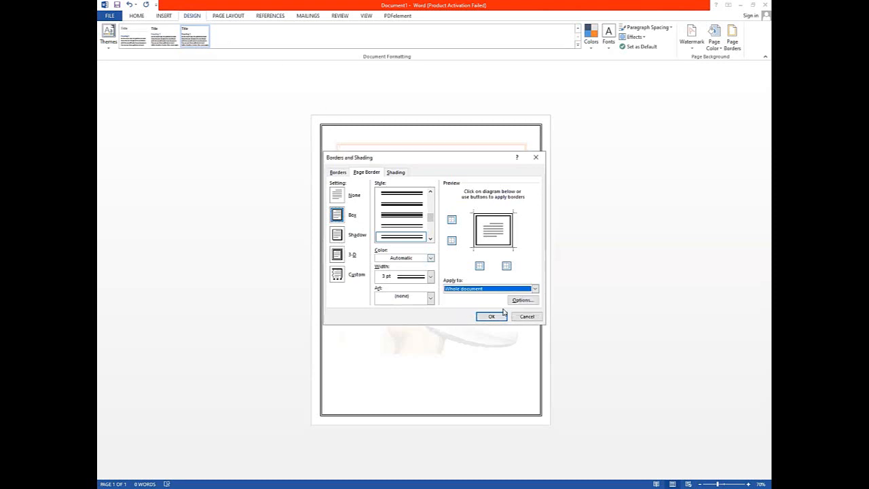
pyautogui.click(454, 290)
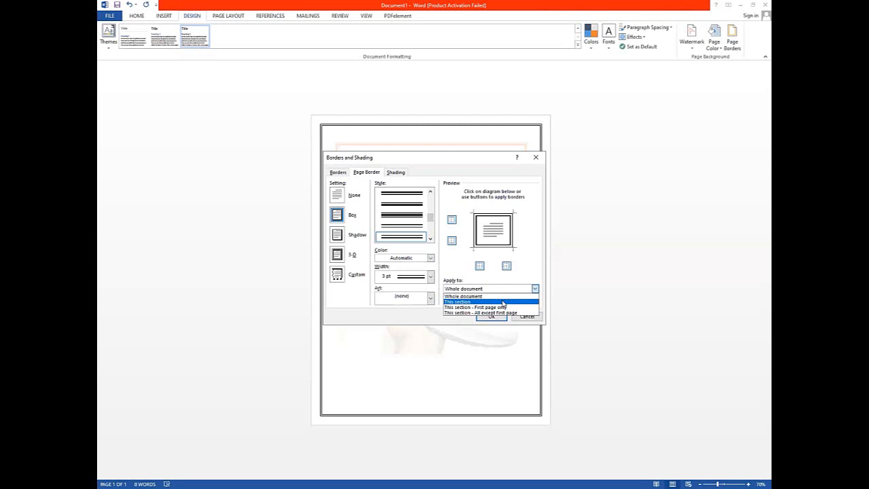
pyautogui.click(338, 171)
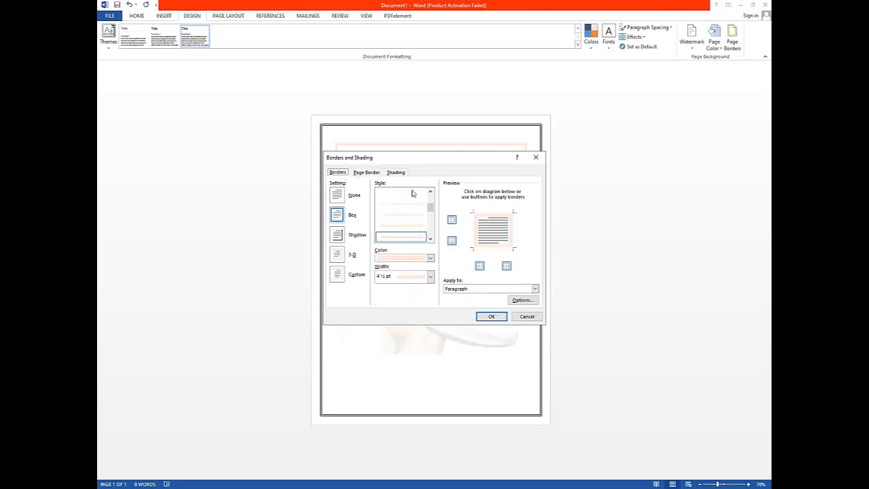
pyautogui.click(367, 172)
pyautogui.click(535, 289)
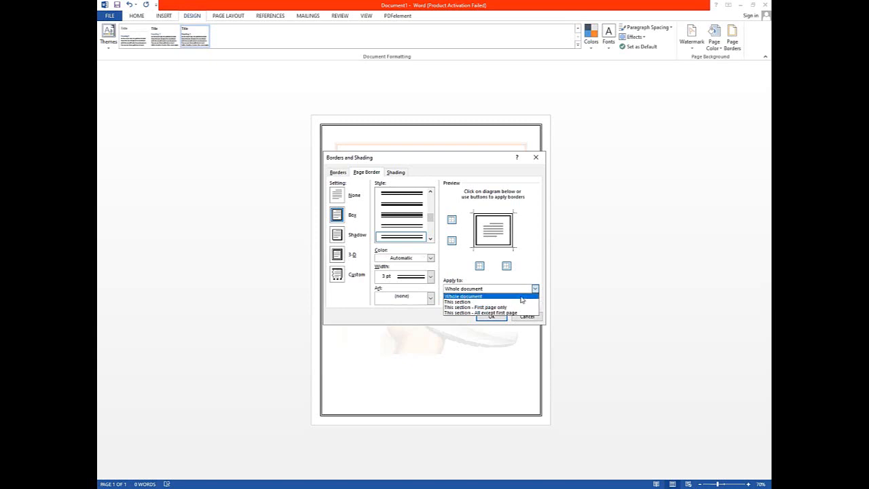
# Step: Shade the empty bordered paragraph with a 5% pattern style in dark orange
pyautogui.click(406, 172)
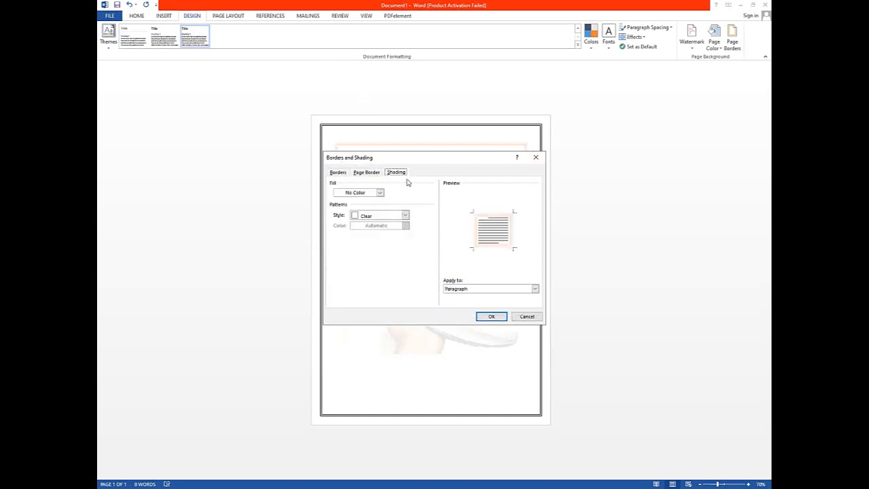
pyautogui.click(392, 215)
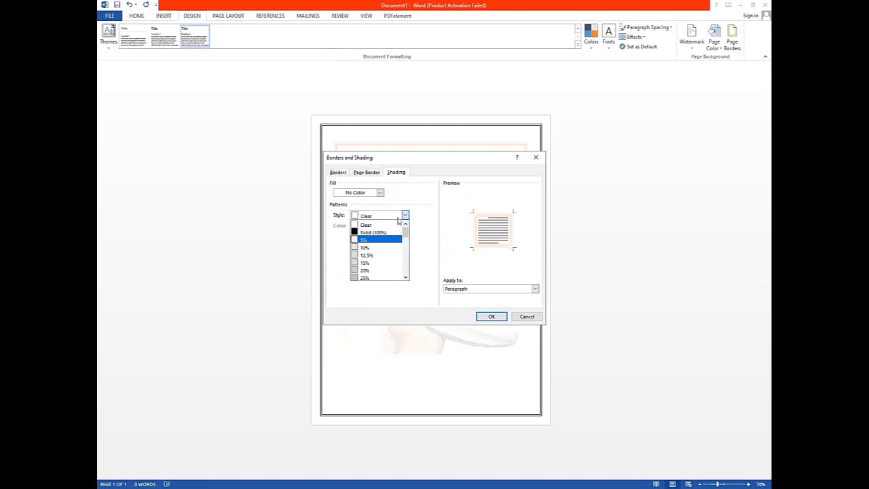
pyautogui.click(397, 241)
pyautogui.click(397, 241)
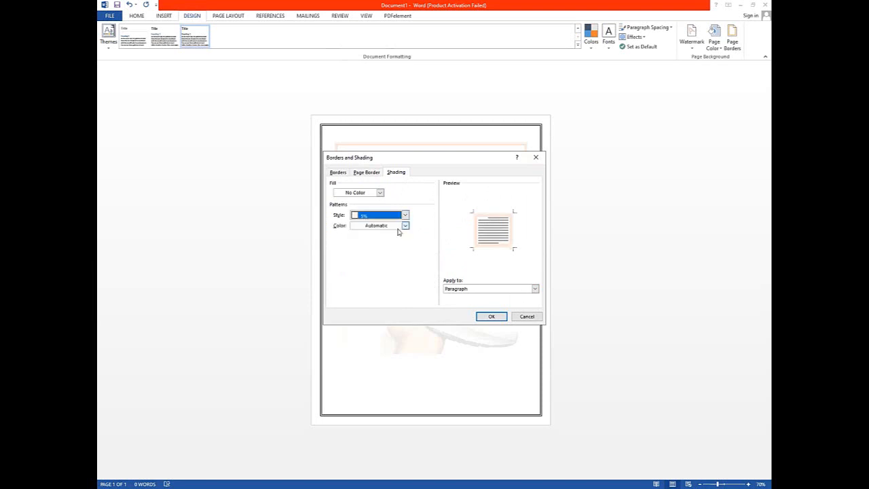
pyautogui.click(399, 227)
pyautogui.click(391, 281)
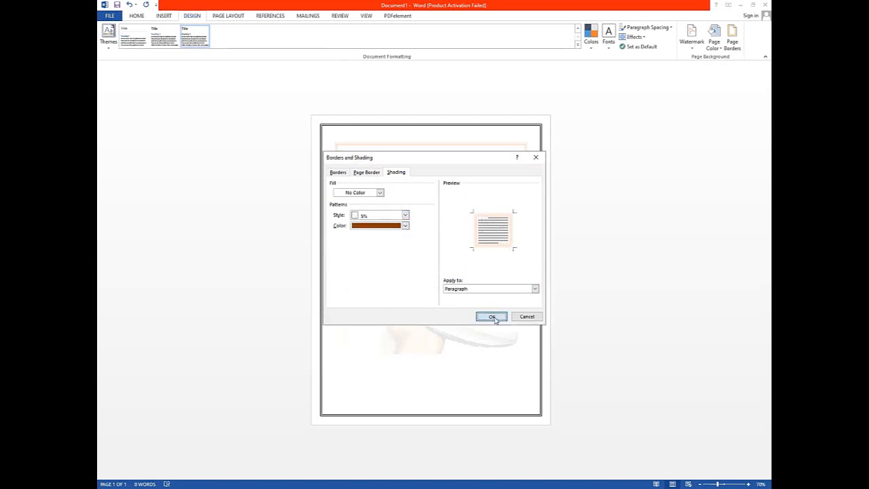
pyautogui.click(491, 316)
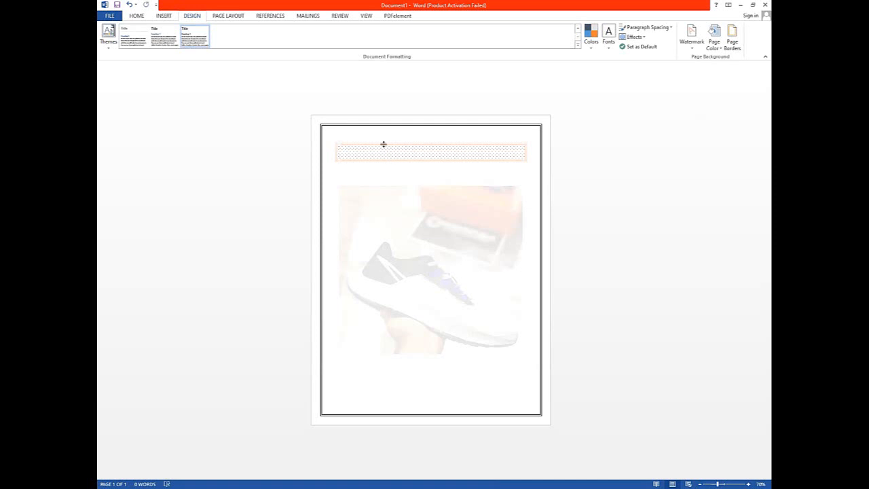
# Step: Review the shading settings of the bordered paragraph and close them without changes
pyautogui.moveTo(383, 144); pyautogui.dragTo(388, 126)
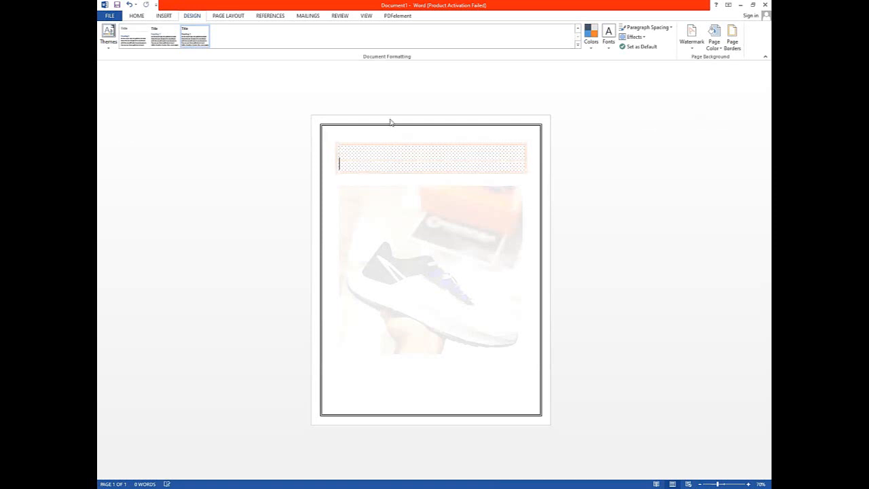
pyautogui.click(731, 39)
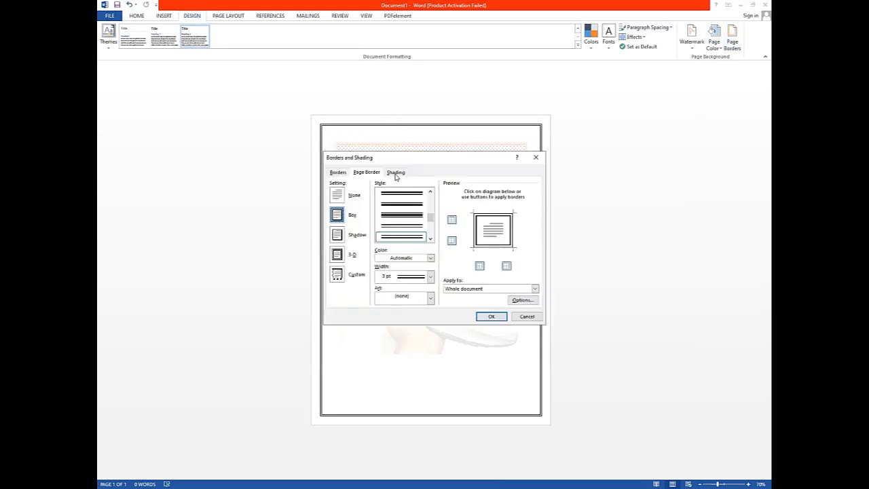
pyautogui.click(396, 173)
pyautogui.click(525, 316)
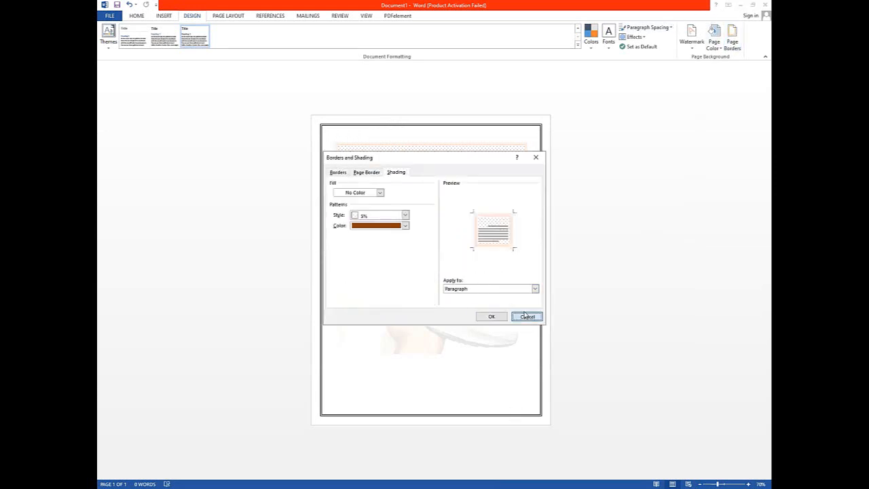
# Step: Remove the orange Box border and the pattern shading from the empty paragraph
pyautogui.click(133, 17)
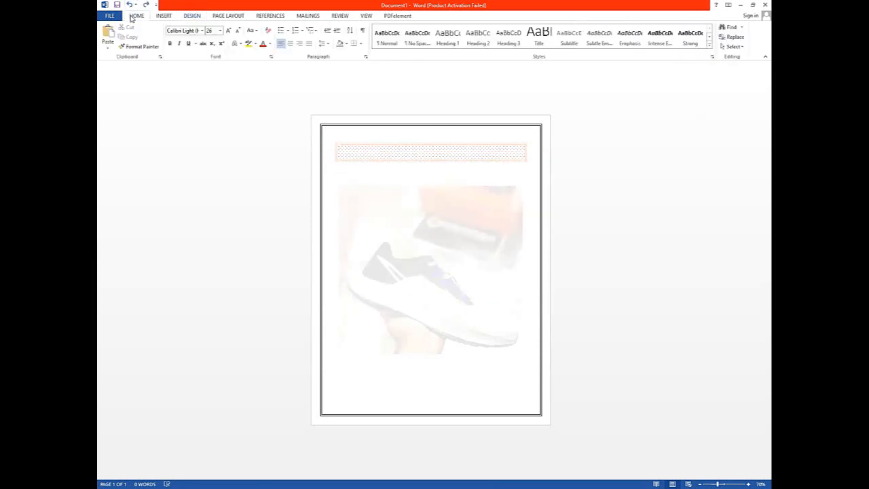
pyautogui.click(362, 45)
pyautogui.click(362, 45)
pyautogui.click(199, 15)
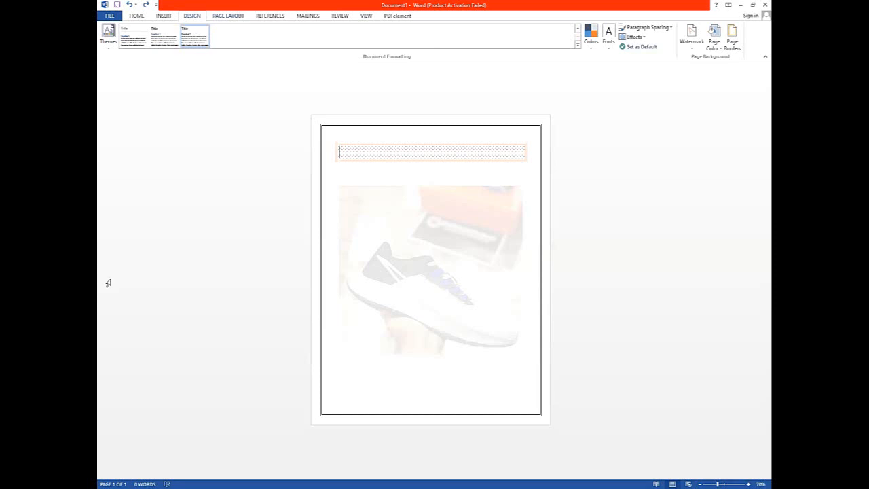
pyautogui.moveTo(352, 140); pyautogui.dragTo(342, 136)
pyautogui.click(341, 148)
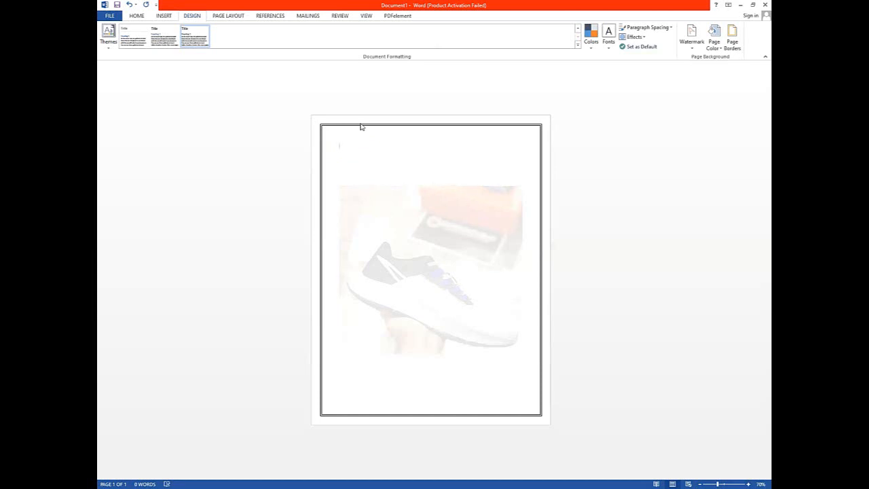
pyautogui.click(136, 16)
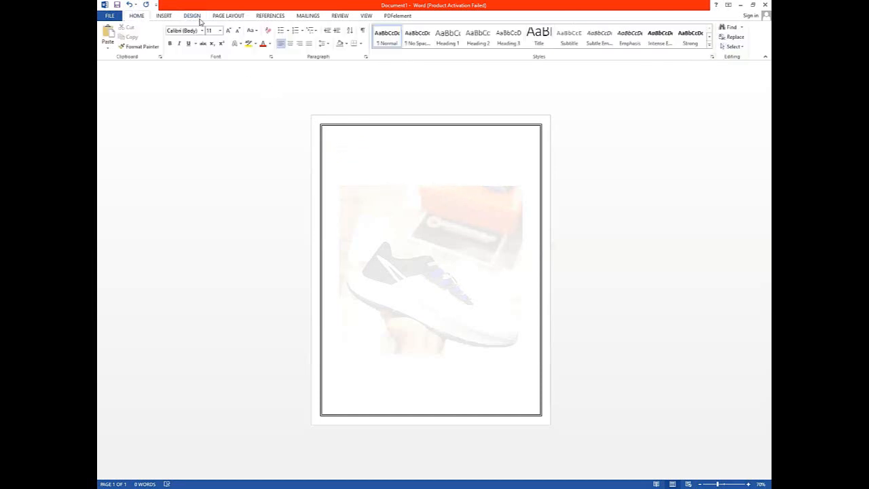
pyautogui.click(230, 18)
pyautogui.click(159, 18)
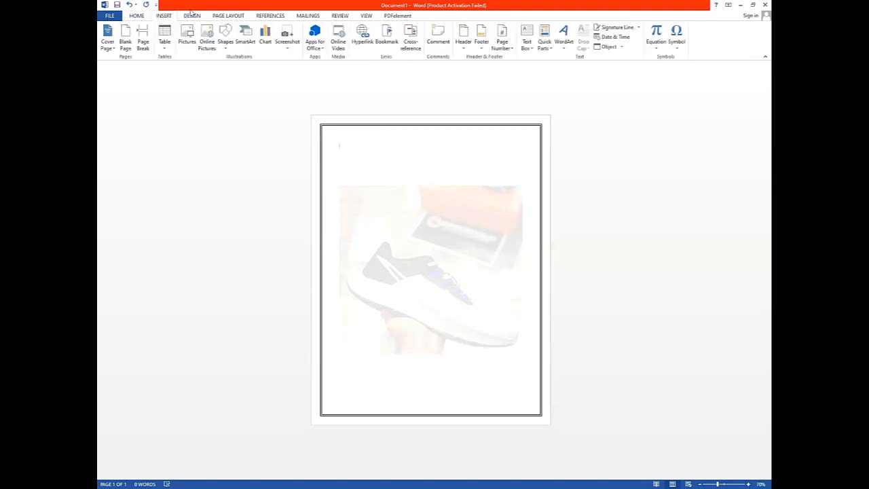
# Step: Replace the double-line page border with the art border of small solid black squares, applied to the whole document
pyautogui.click(187, 17)
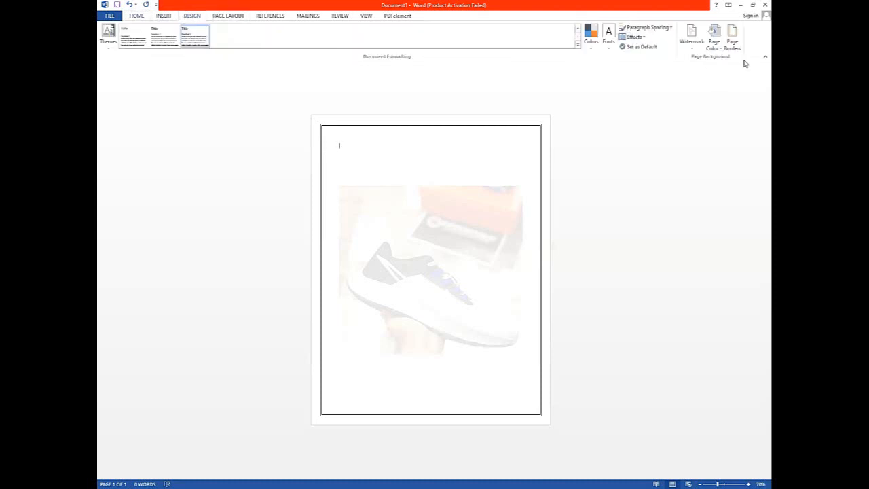
pyautogui.click(732, 37)
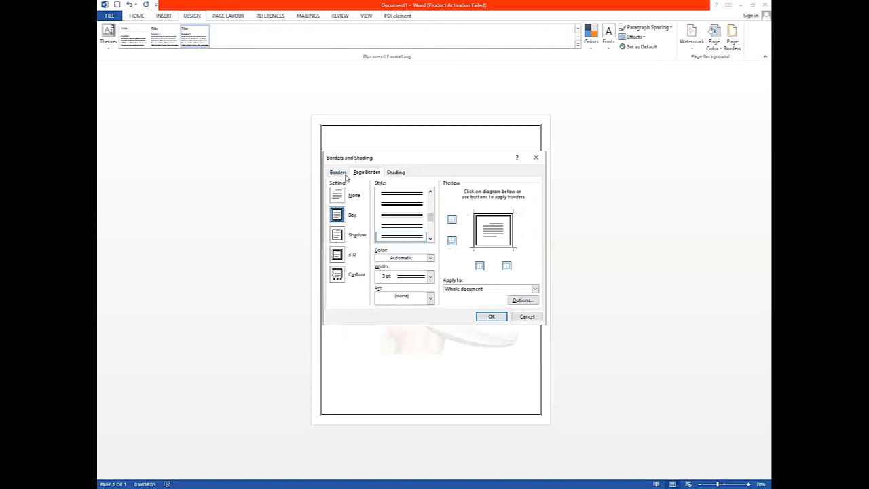
pyautogui.click(339, 173)
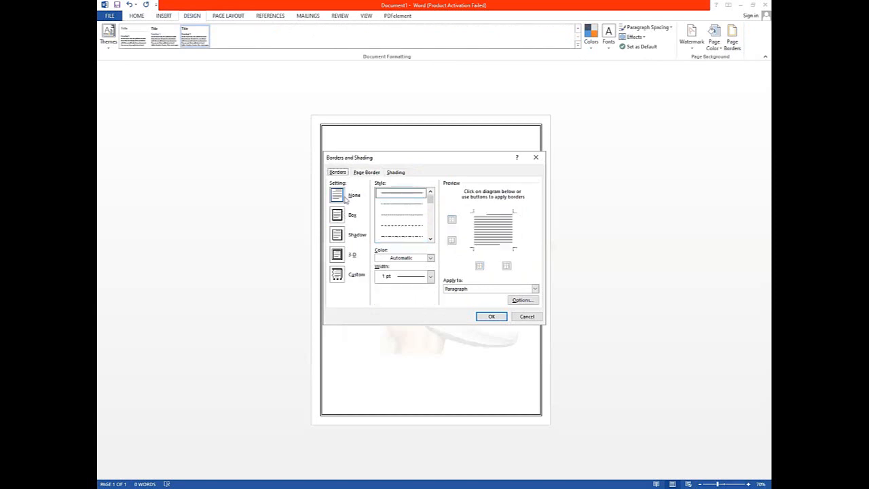
pyautogui.click(358, 174)
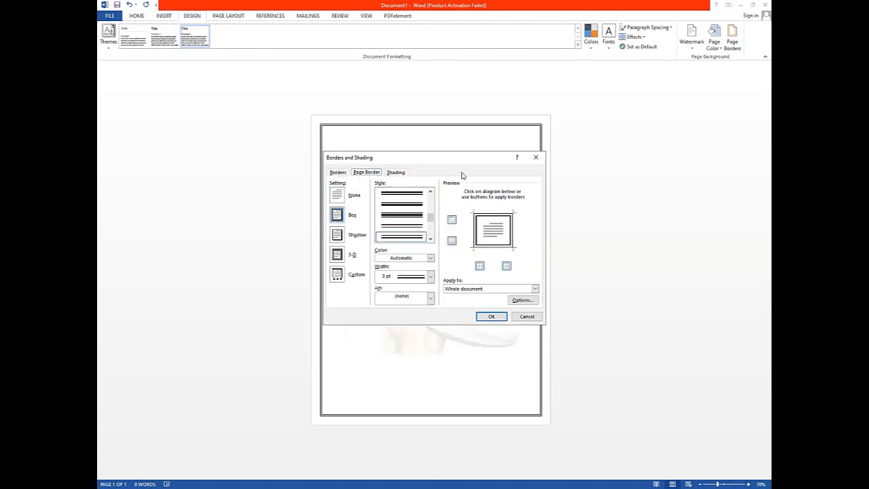
pyautogui.click(429, 298)
pyautogui.scroll(-5, 408, 326)
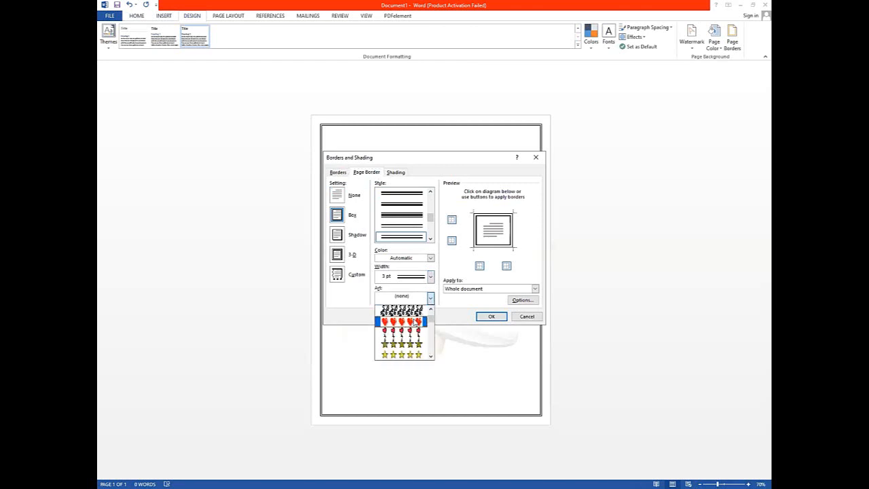
pyautogui.scroll(-8, 417, 321)
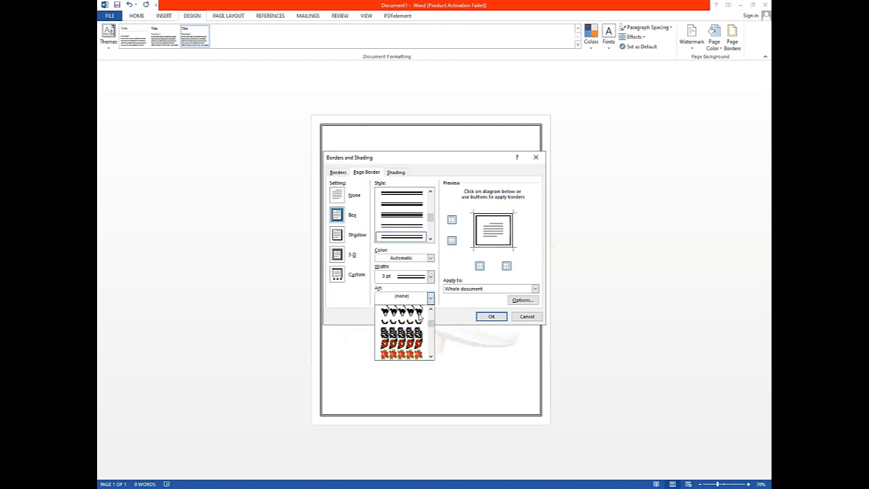
pyautogui.scroll(-8, 417, 319)
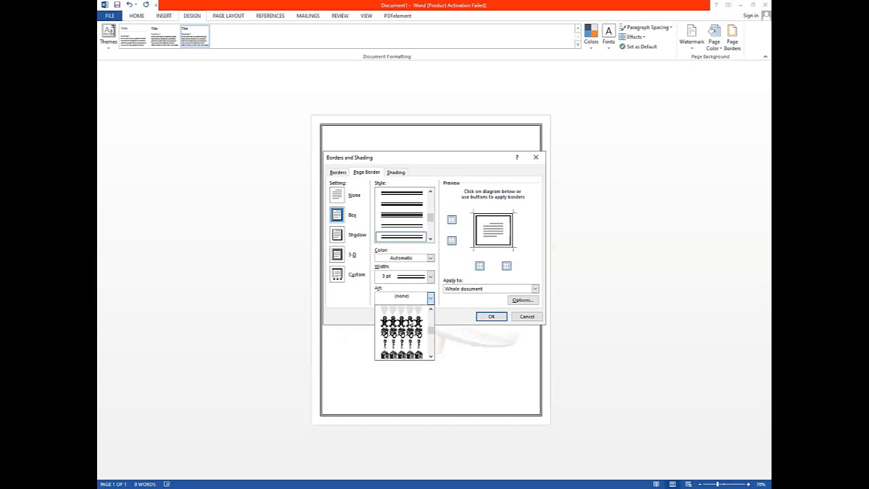
pyautogui.scroll(-8, 416, 324)
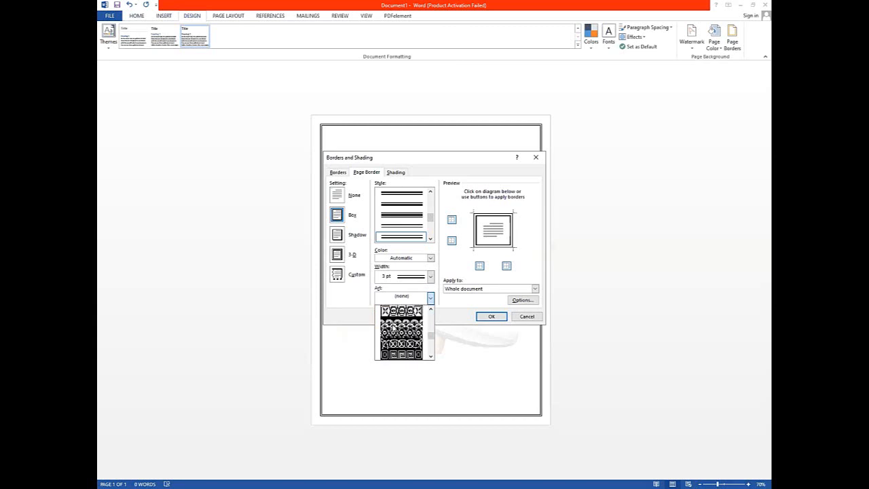
pyautogui.scroll(-8, 392, 326)
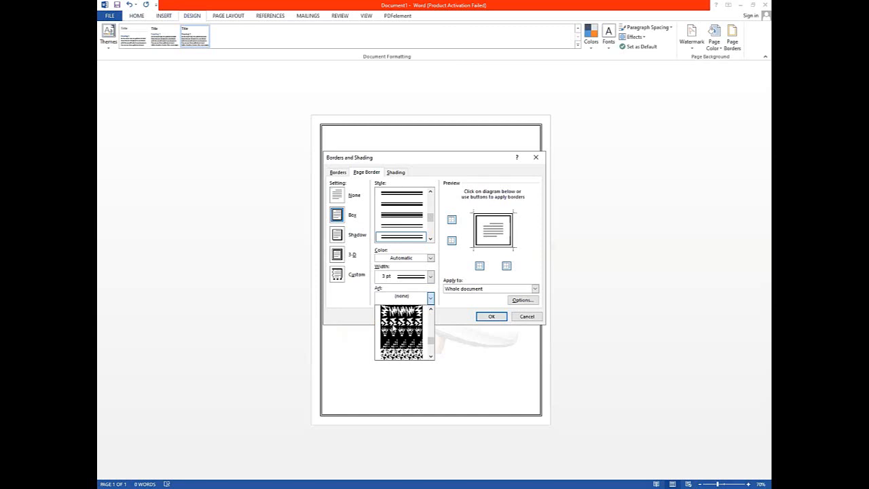
pyautogui.scroll(-8, 393, 326)
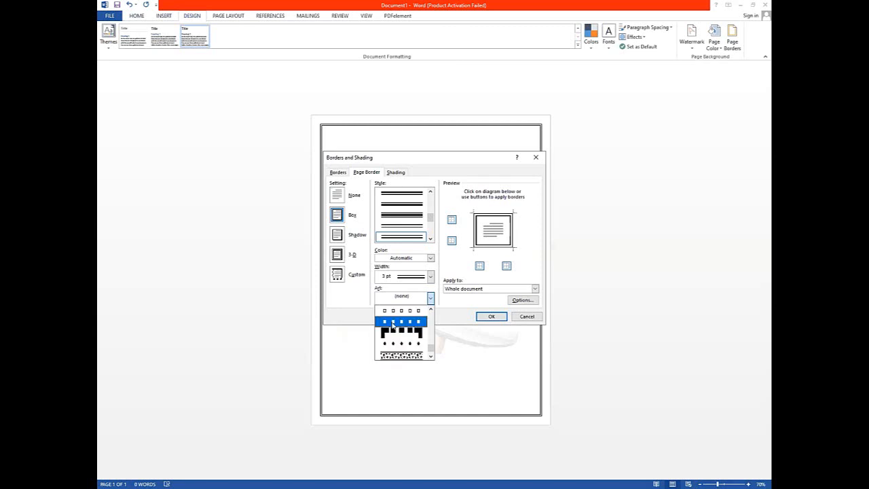
pyautogui.click(398, 321)
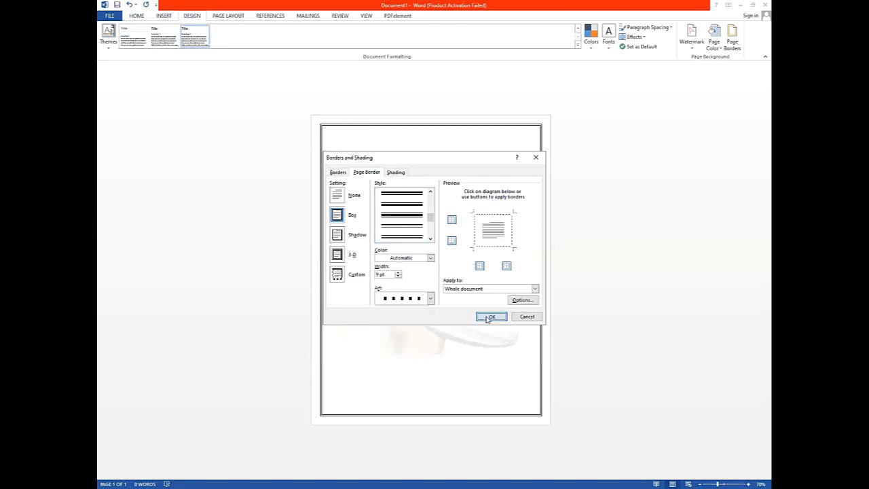
pyautogui.click(486, 318)
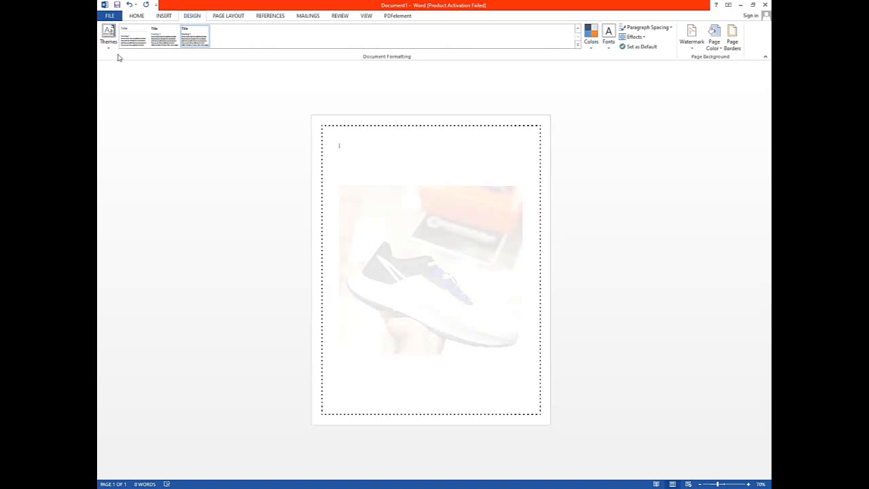
pyautogui.click(212, 20)
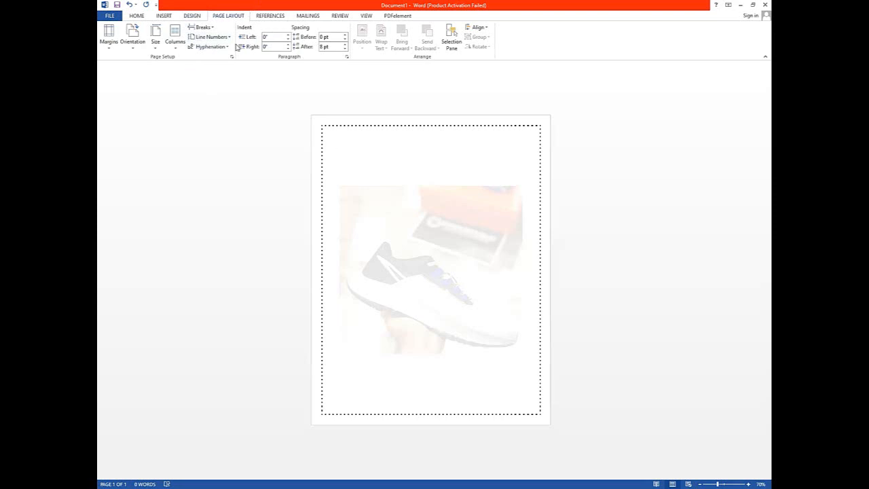
pyautogui.click(271, 16)
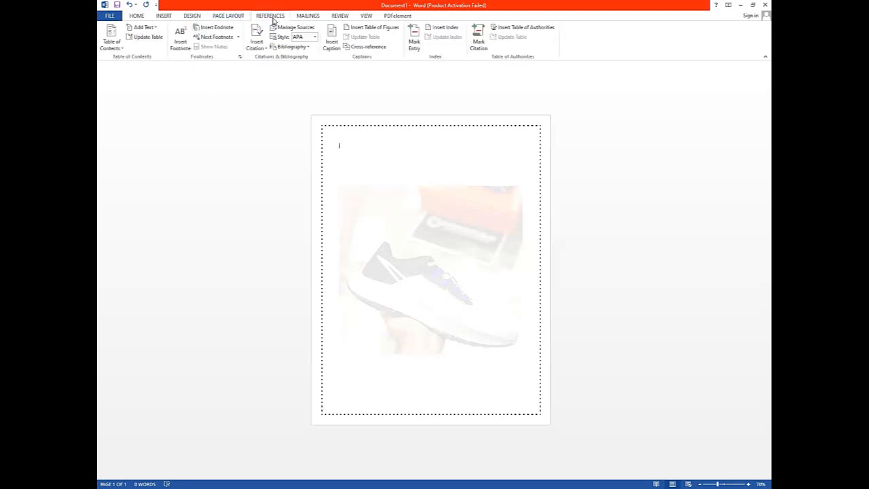
pyautogui.click(316, 17)
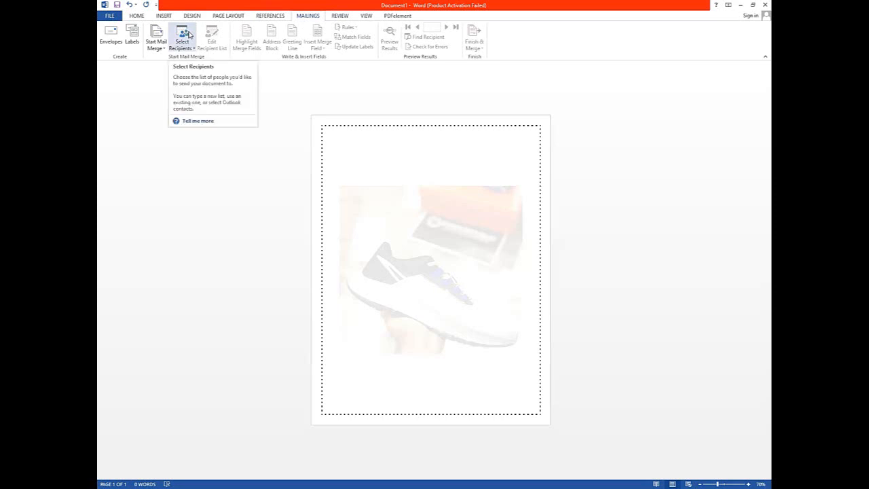
pyautogui.click(339, 16)
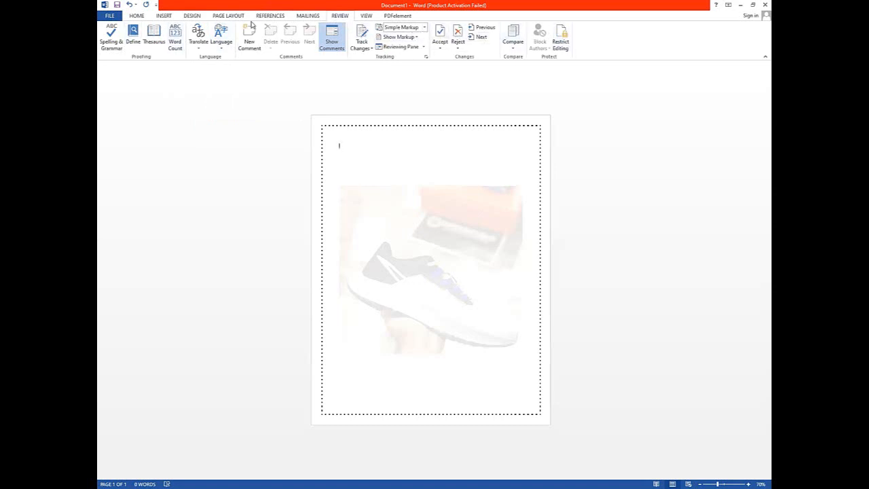
pyautogui.click(135, 18)
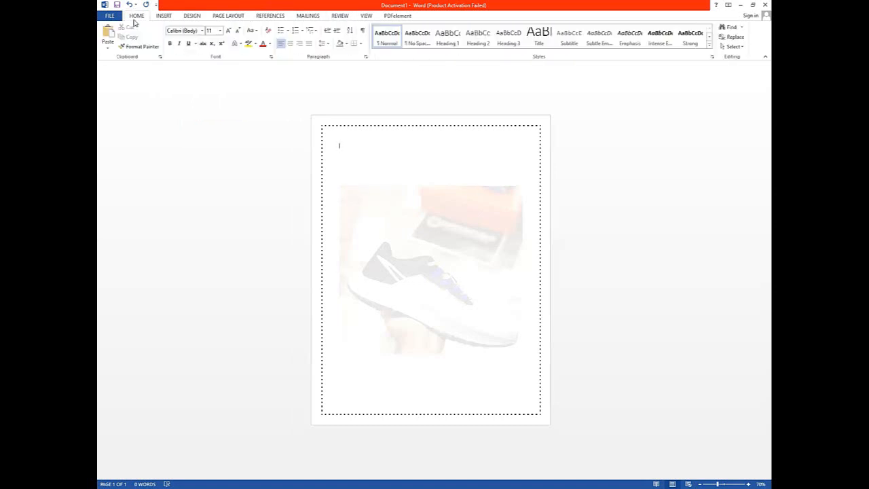